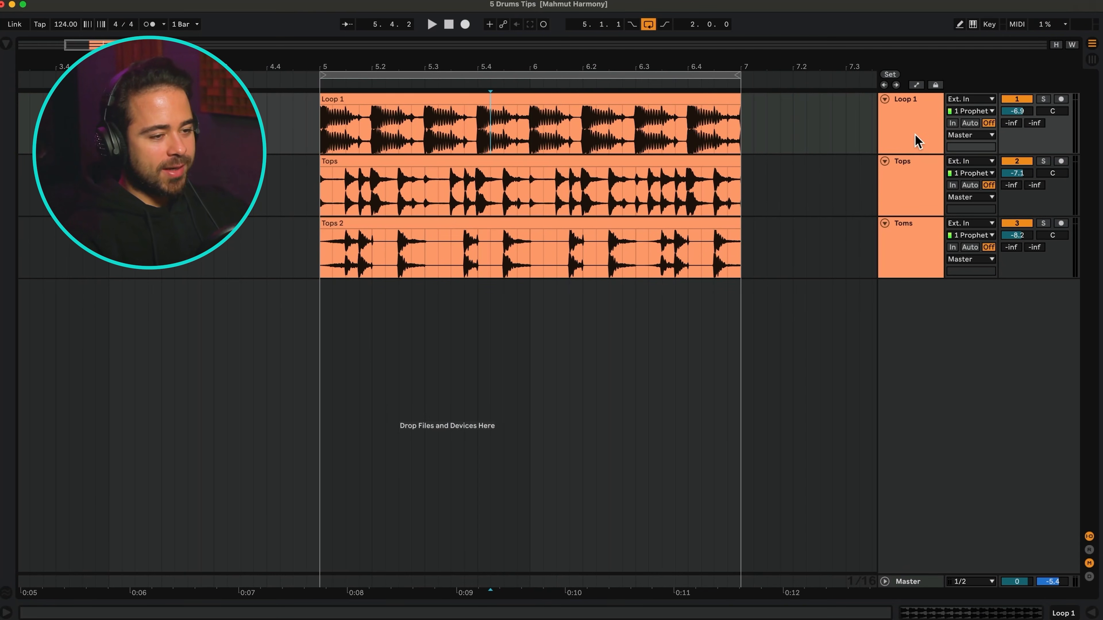
Step: Group the Loop 1, Tops and Toms tracks together and name the group Drums
click(914, 140)
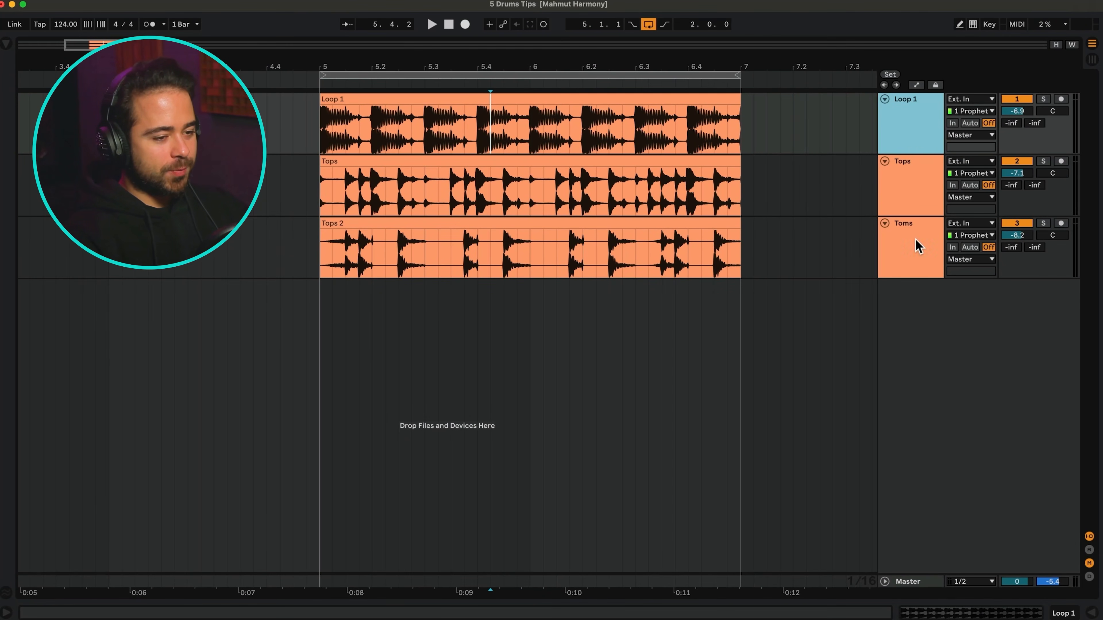
shift+click(918, 245)
key(super+g)
key(super+r)
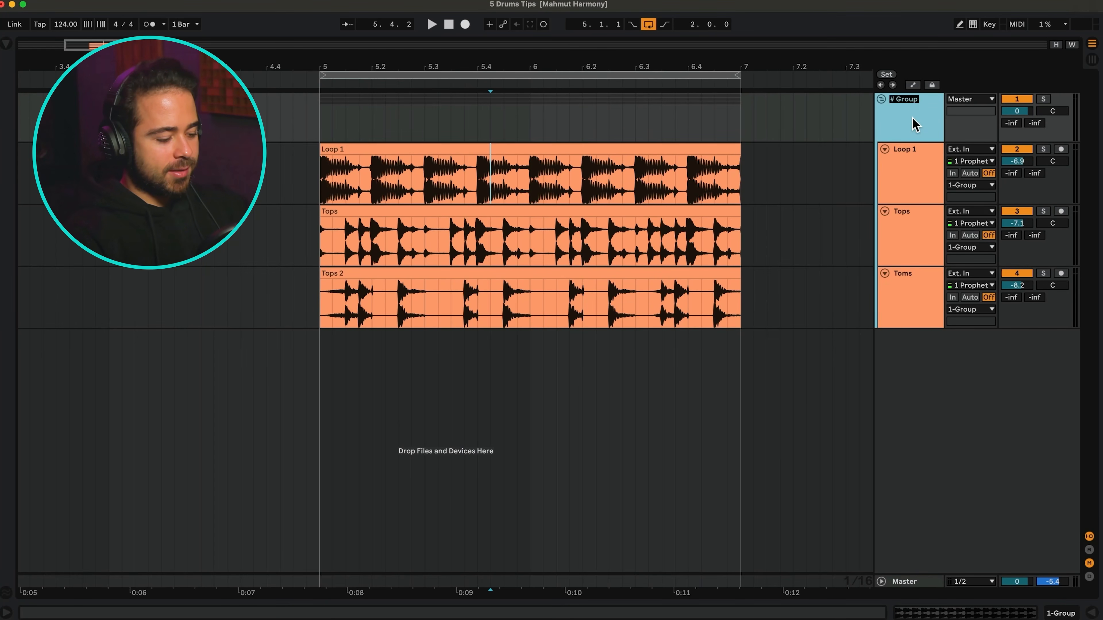
text(Drums)
key(Return)
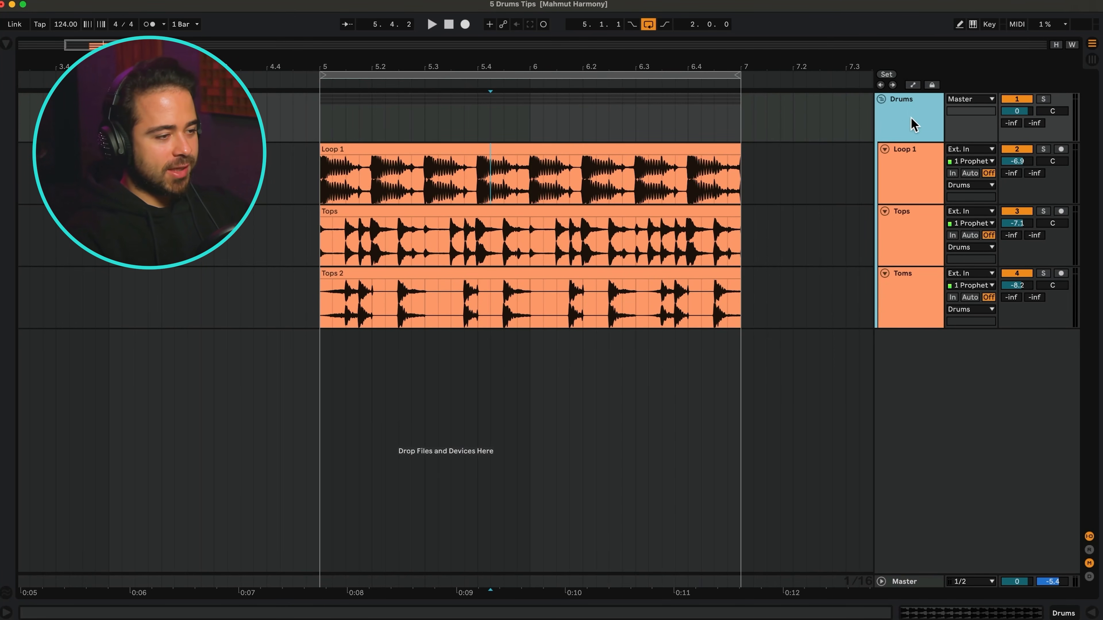
Step: Select the Drums group track and load the spiff plugin on it
key(plus)
click(908, 158)
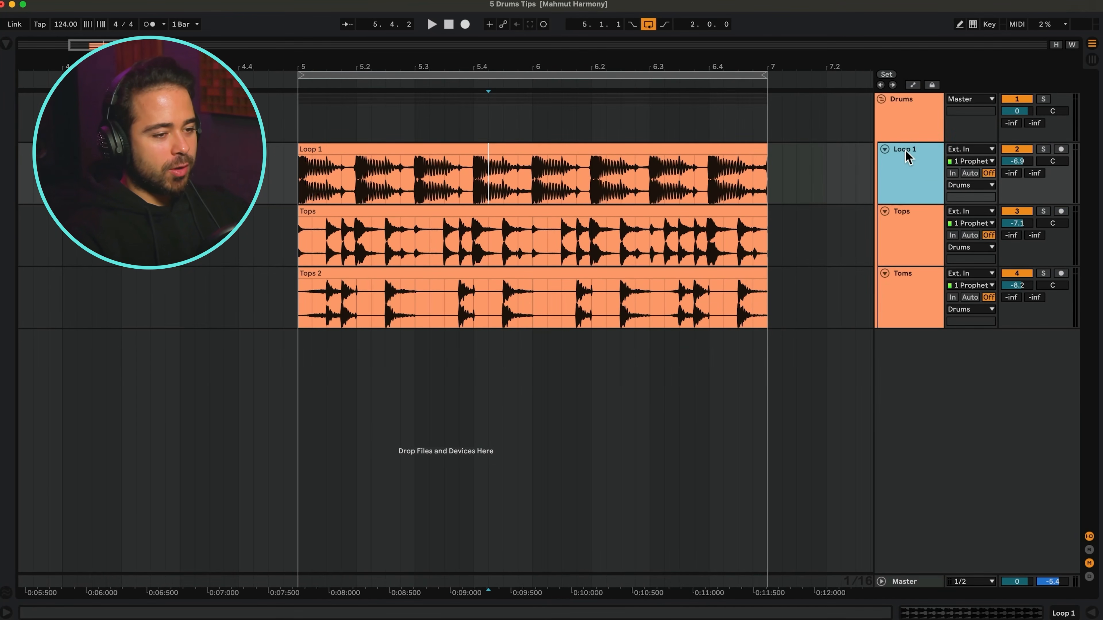
click(908, 216)
click(907, 295)
click(906, 109)
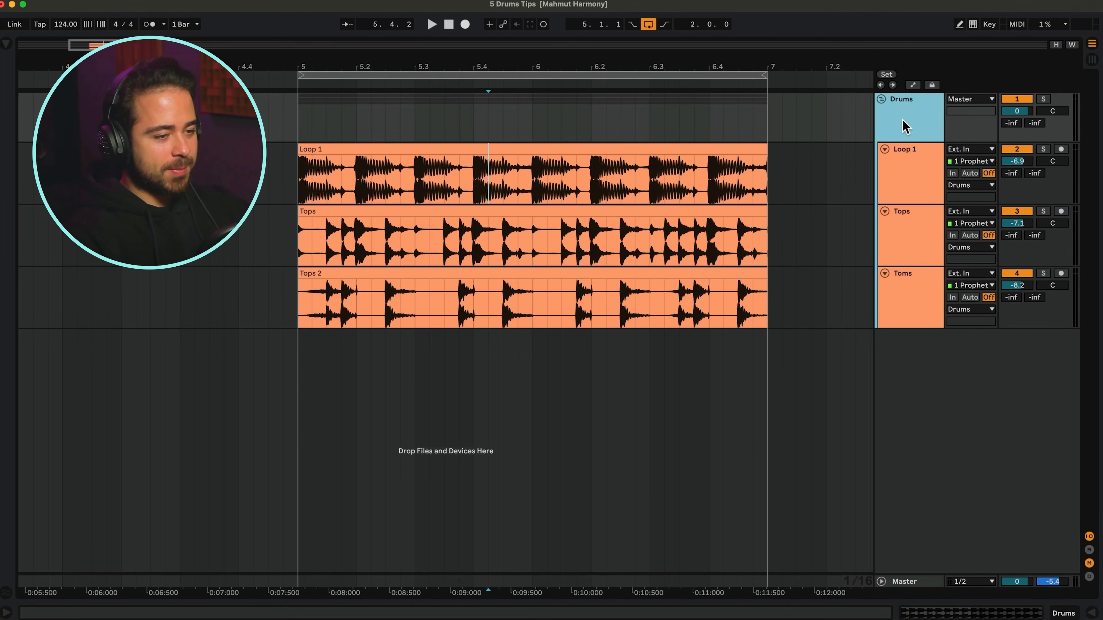
click(7, 44)
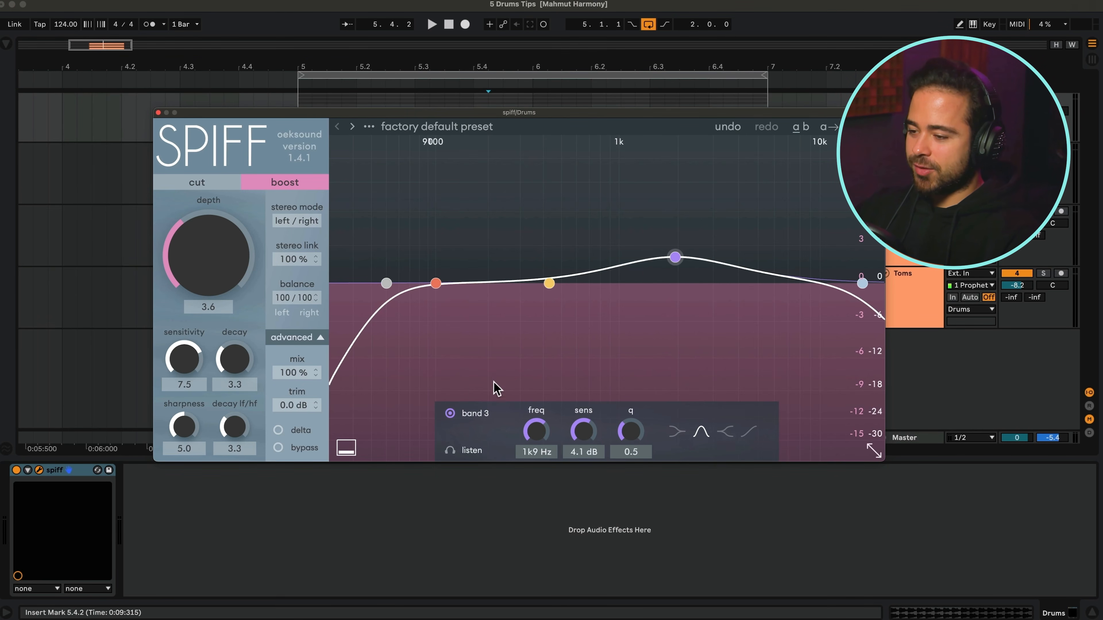
Step: Set spiff's band 3 to about 2.3 kHz with 7.6 dB sensitivity and try cut mode before returning to boost
drag(678, 266, 696, 248)
click(205, 185)
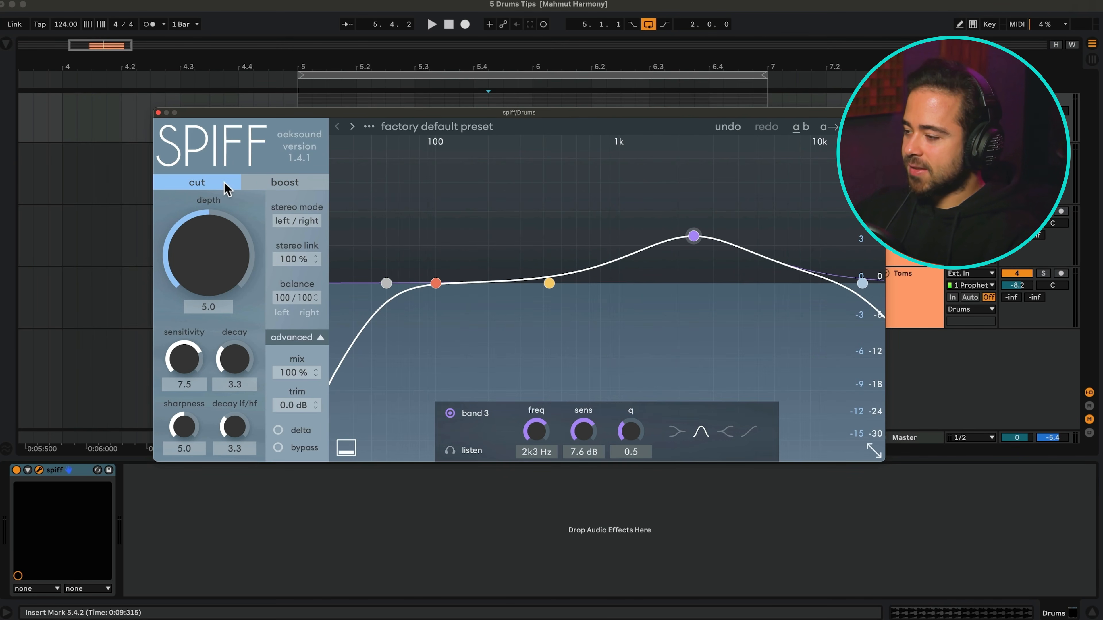
click(293, 192)
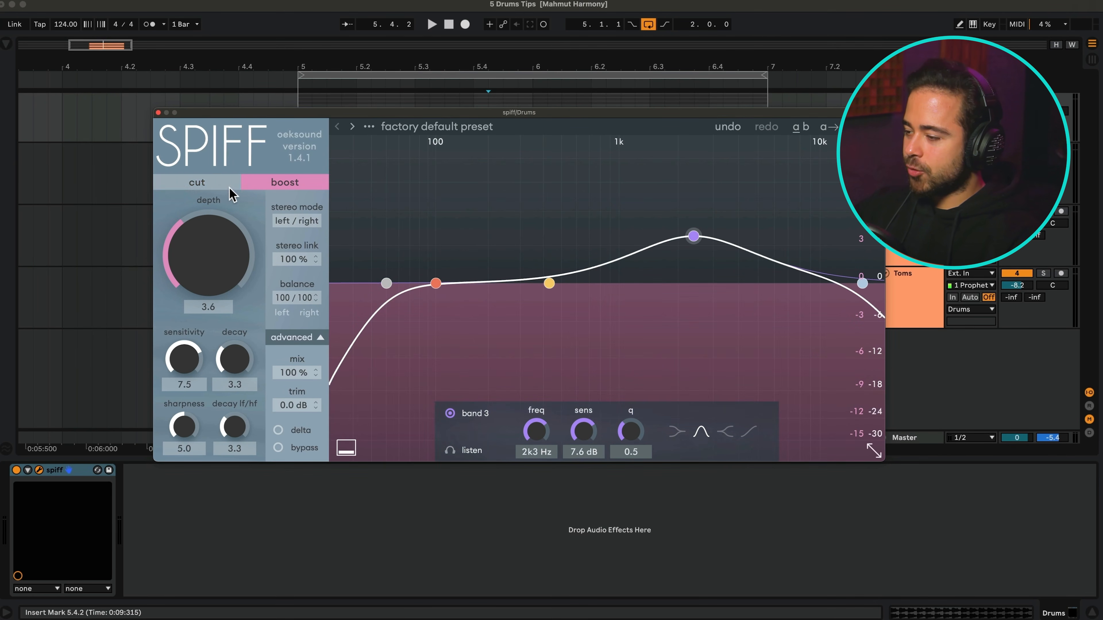
click(202, 183)
click(268, 183)
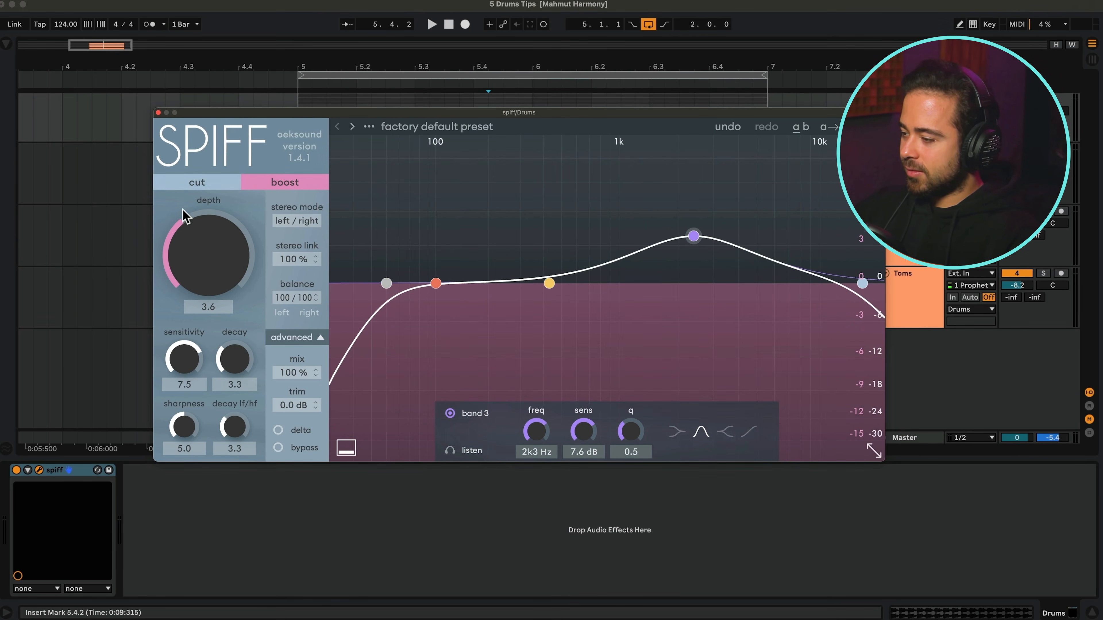
Step: Adjust spiff's depth to about 5.1 and sensitivity to 8.0, and move the plugin window lower to uncover the arrangement
drag(225, 260, 226, 269)
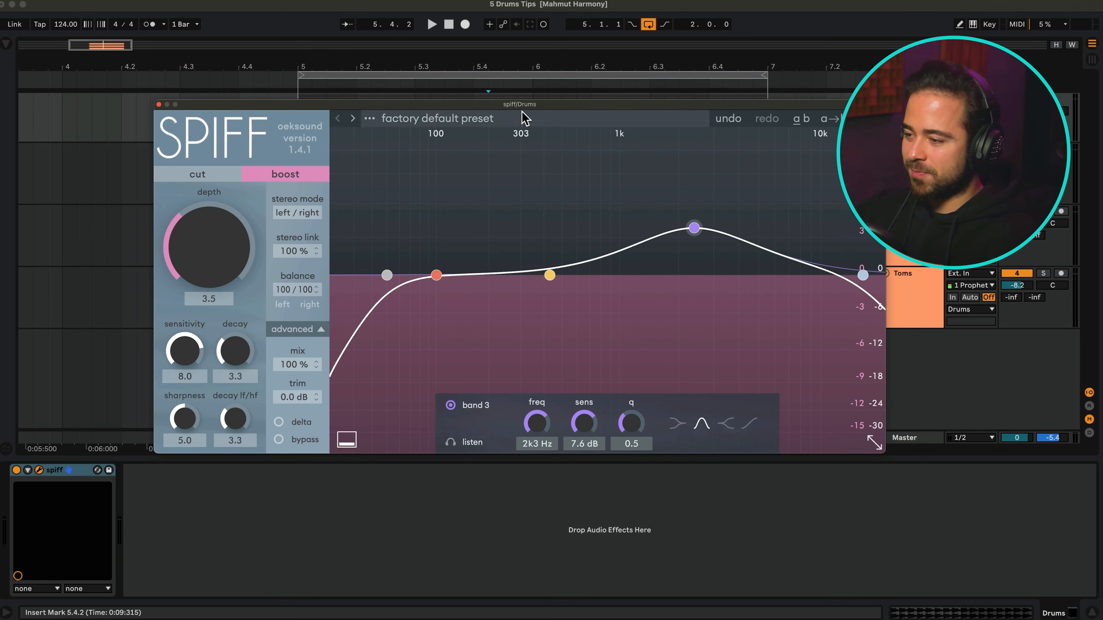
drag(521, 105, 519, 150)
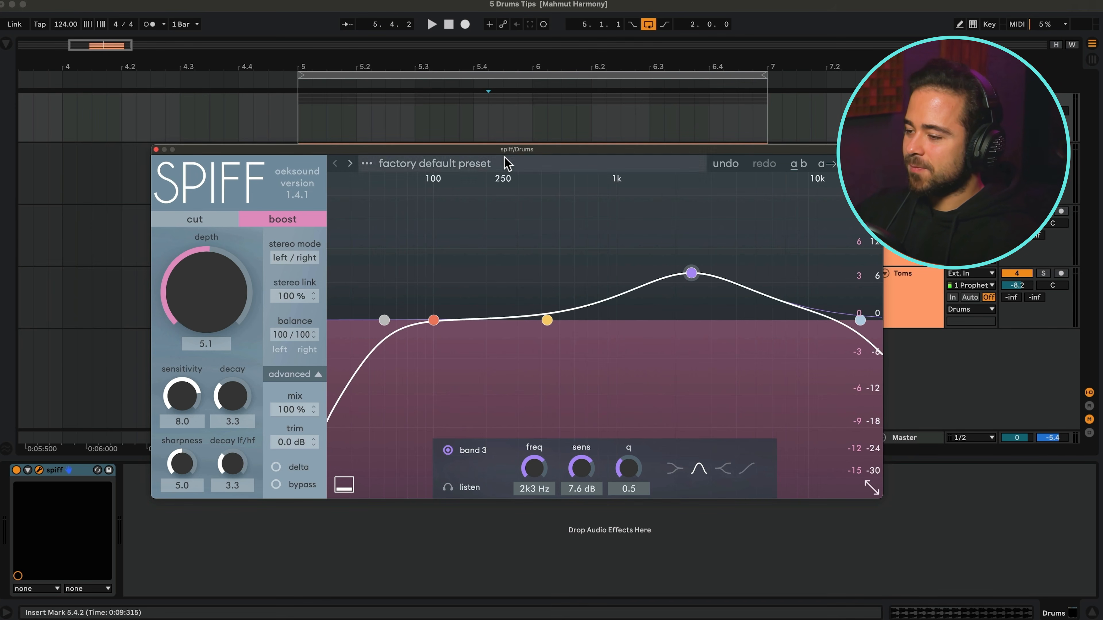
mouse_move(504, 150)
mouse_down()
mouse_move(494, 198)
mouse_move(536, 170)
mouse_up()
Step: Play the drum loop from 5.1.1 and deactivate the spiff device to compare the sound without processing
click(299, 129)
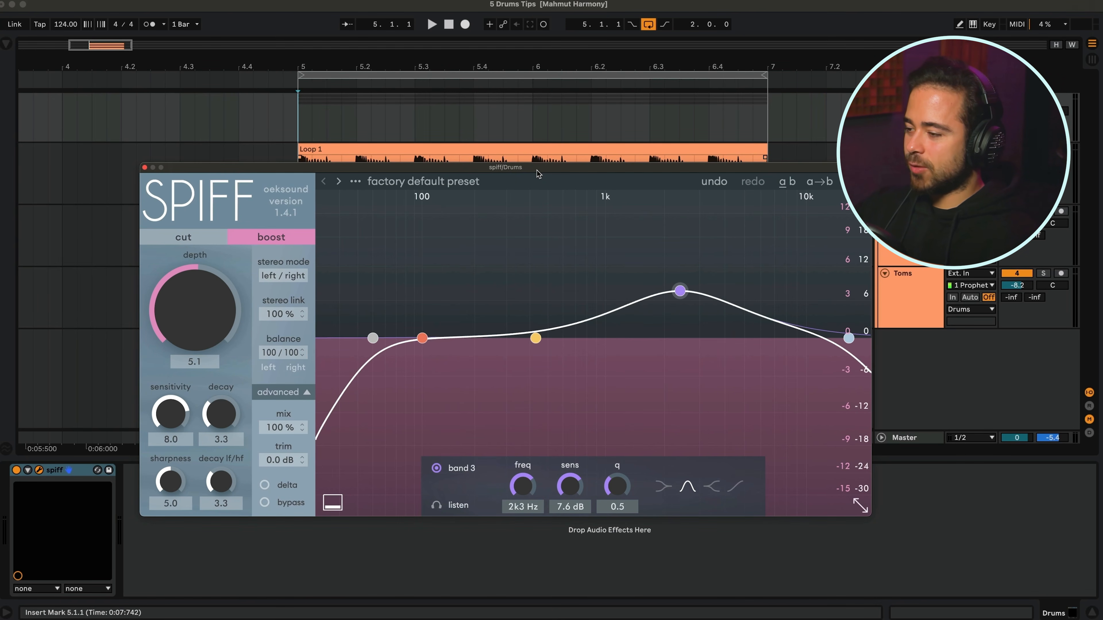
key(space)
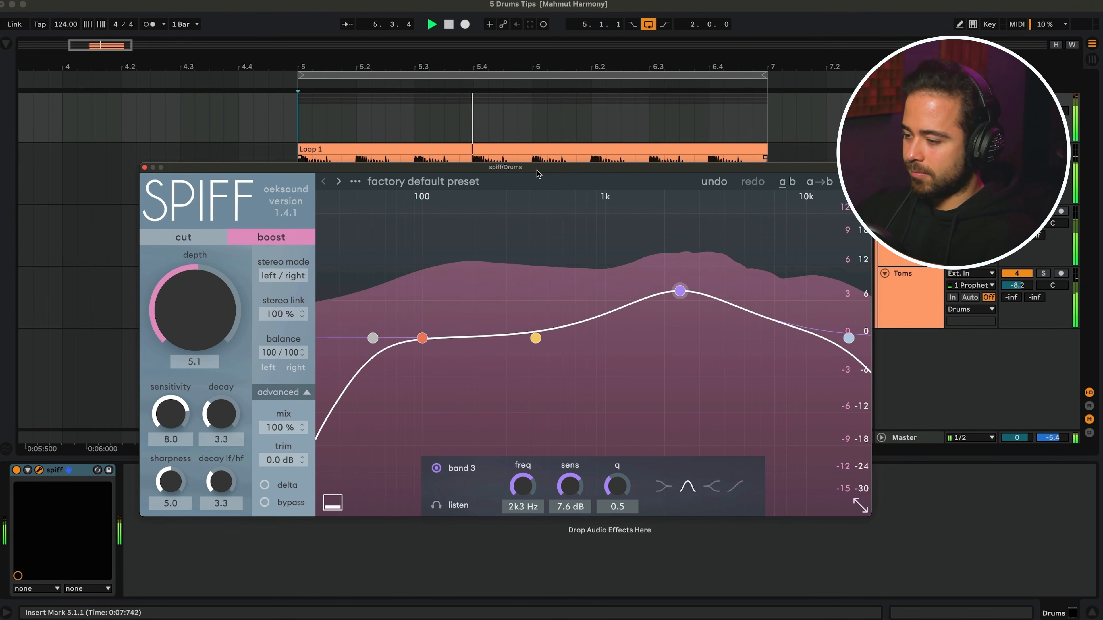
drag(537, 170, 528, 163)
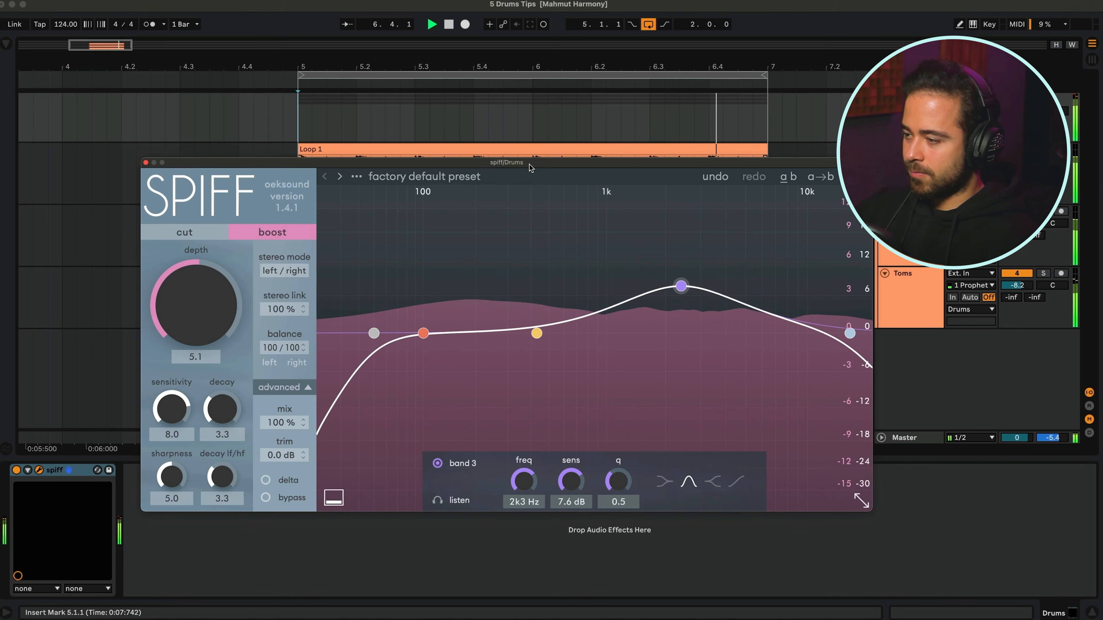
click(16, 471)
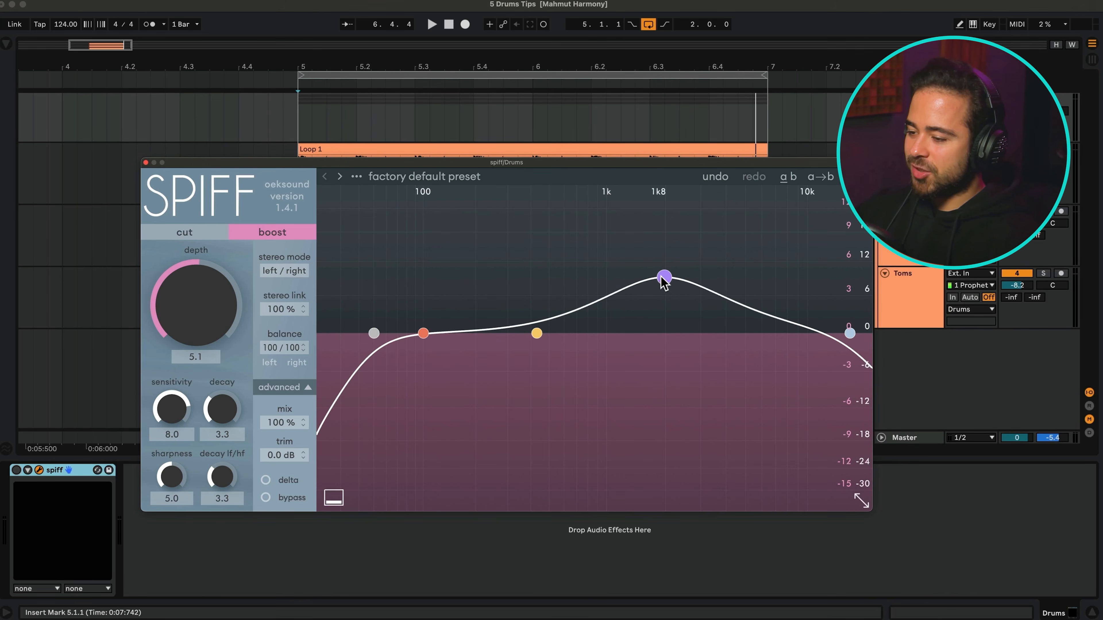
Step: Move band 3 to about 40 Hz with 17 dB sensitivity and disable the low cut filter
mouse_move(663, 281)
mouse_down()
mouse_move(733, 272)
mouse_move(632, 301)
mouse_move(664, 272)
mouse_move(650, 273)
mouse_up()
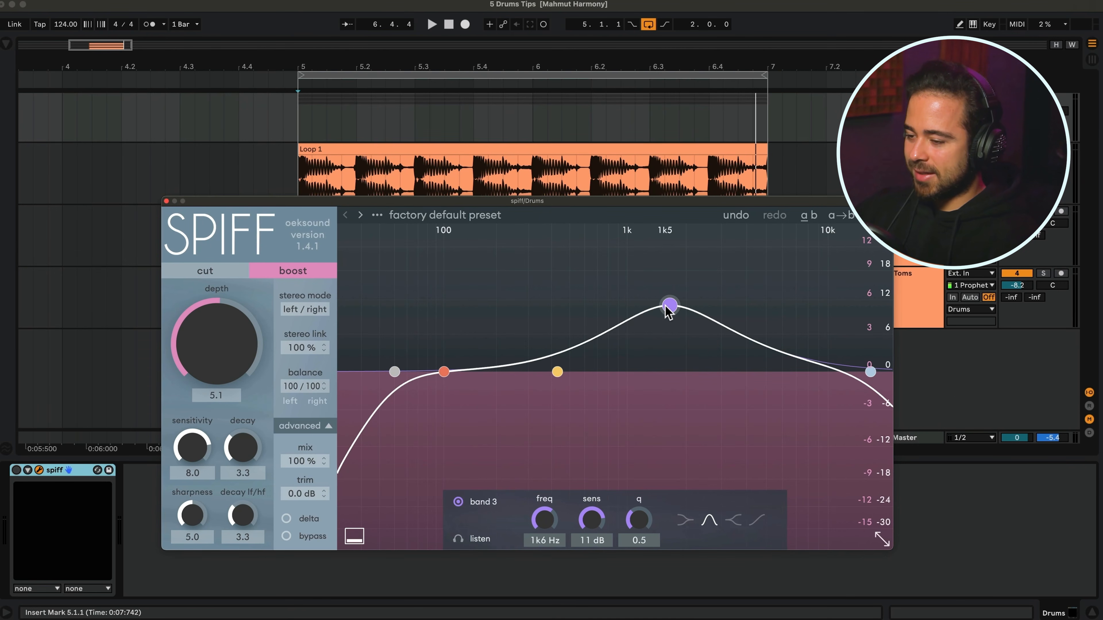
drag(667, 308, 381, 298)
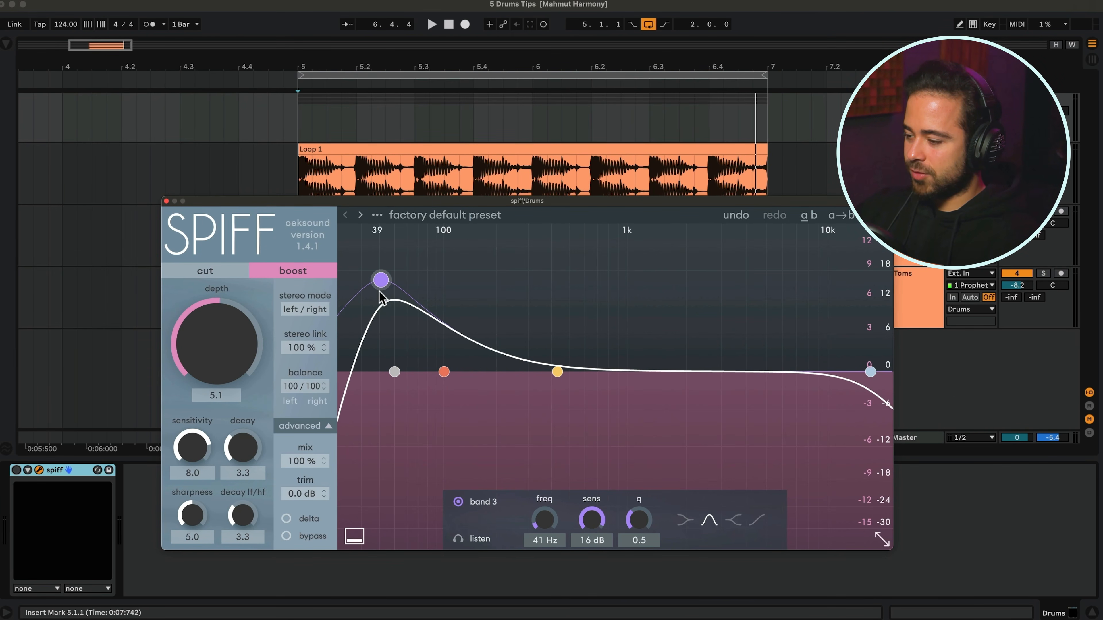
click(395, 373)
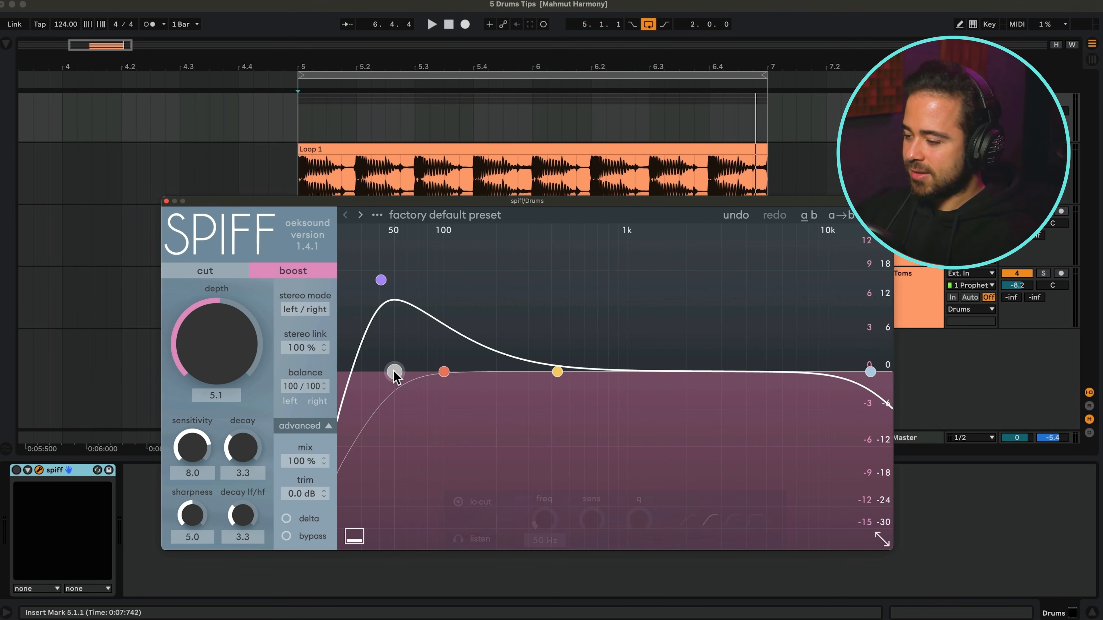
drag(381, 280, 380, 277)
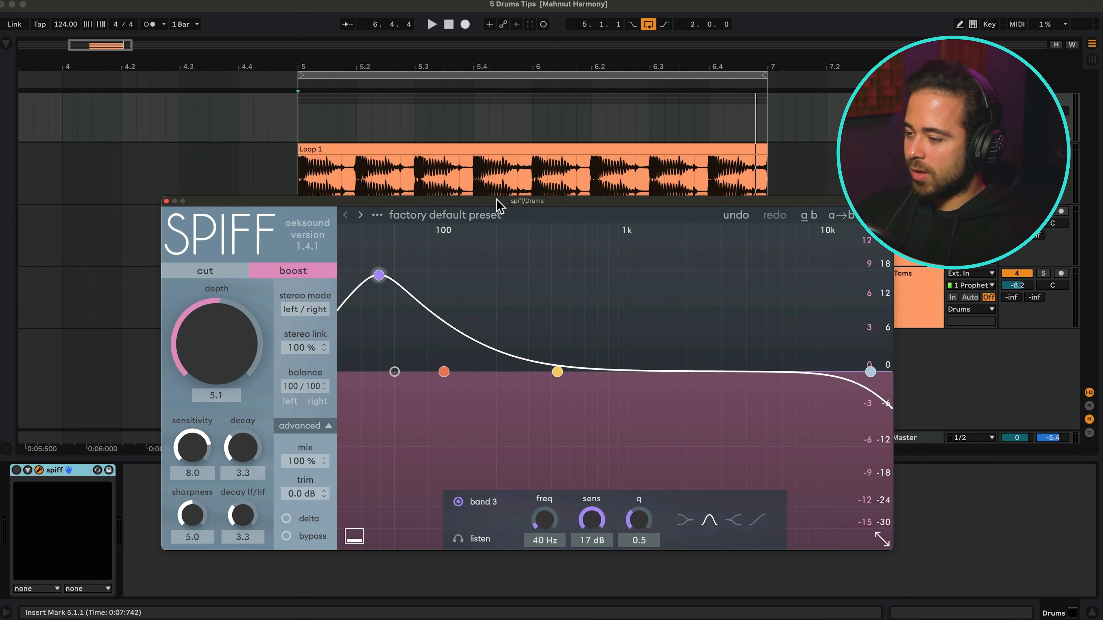
drag(497, 200, 494, 197)
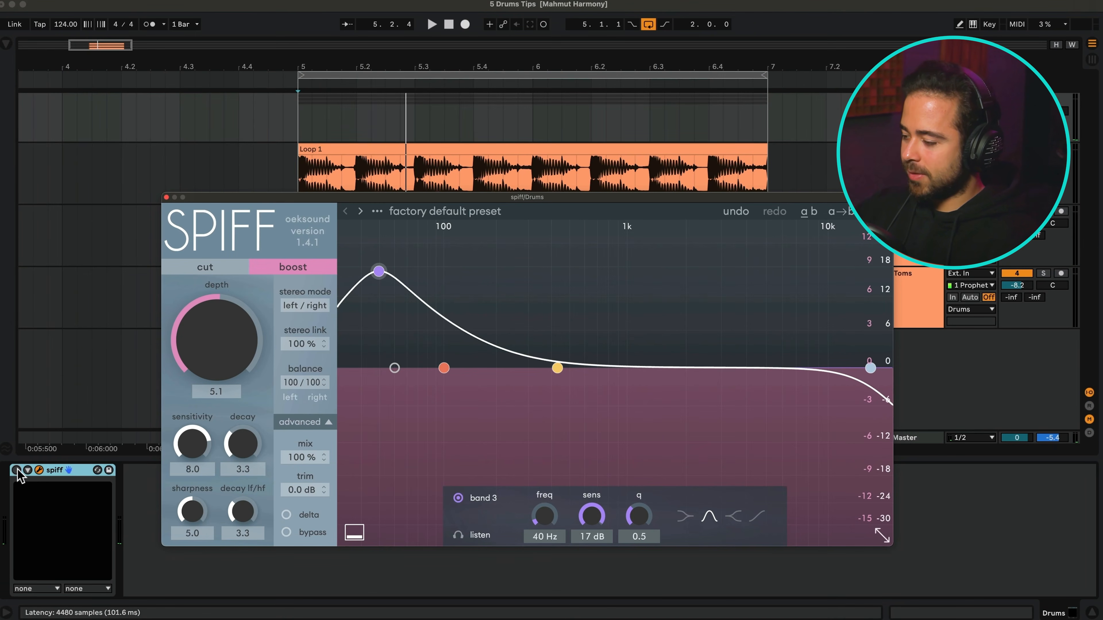
Step: Reactivate the spiff device and enable delta to audition only the boosted transients of the loop
click(16, 469)
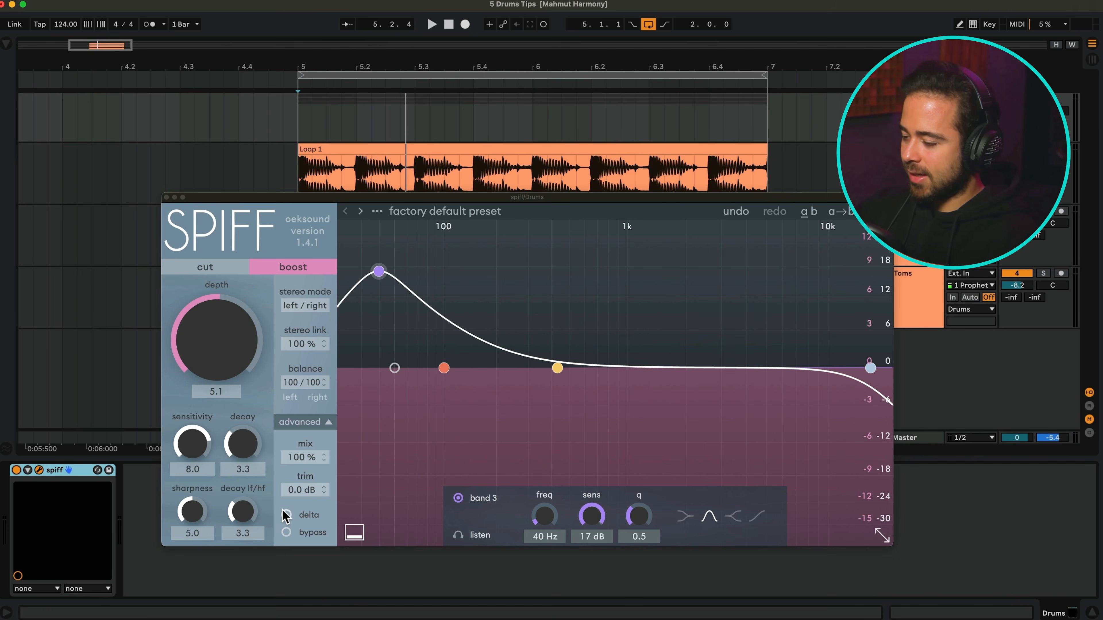
click(286, 515)
key(space)
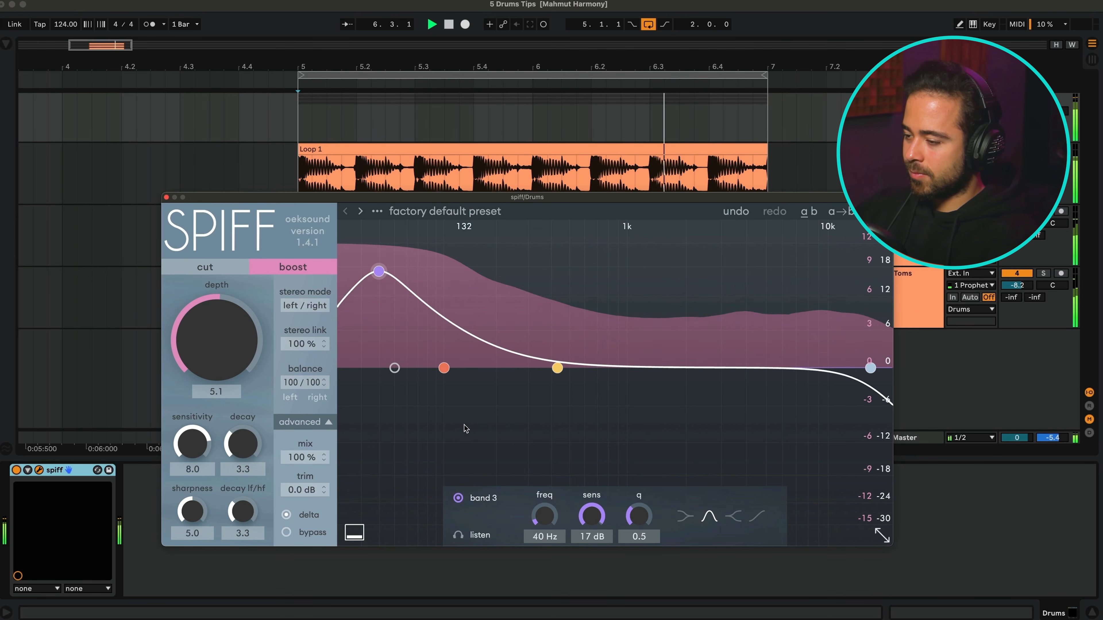
key(space)
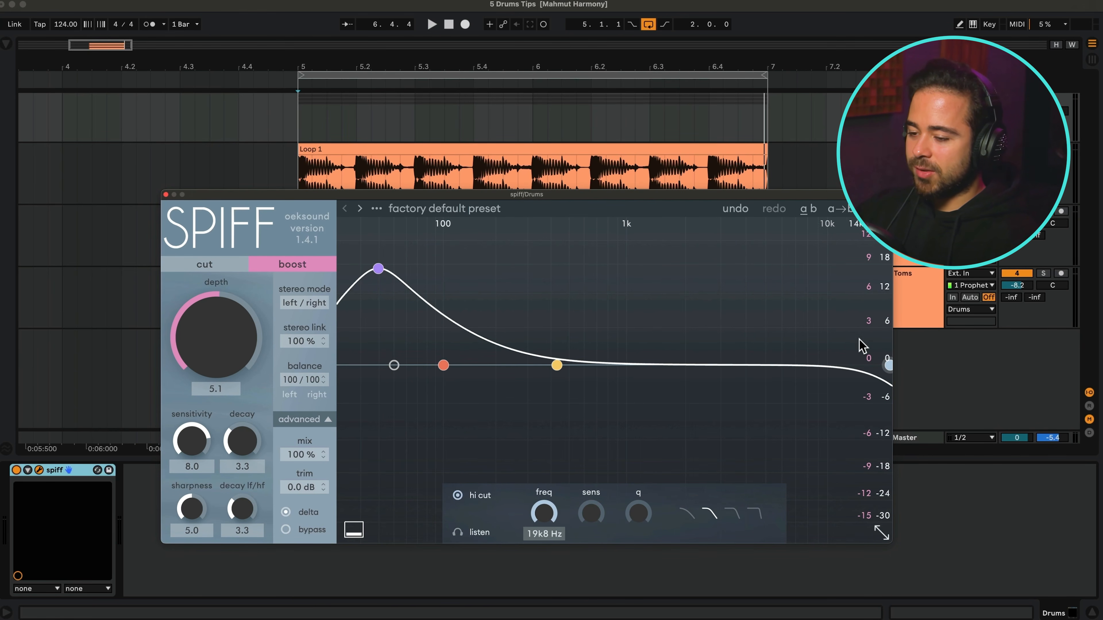
Step: Lower the hi cut to about 326 Hz and shift band 3 slightly lower and higher in sensitivity during playback
drag(886, 368, 520, 364)
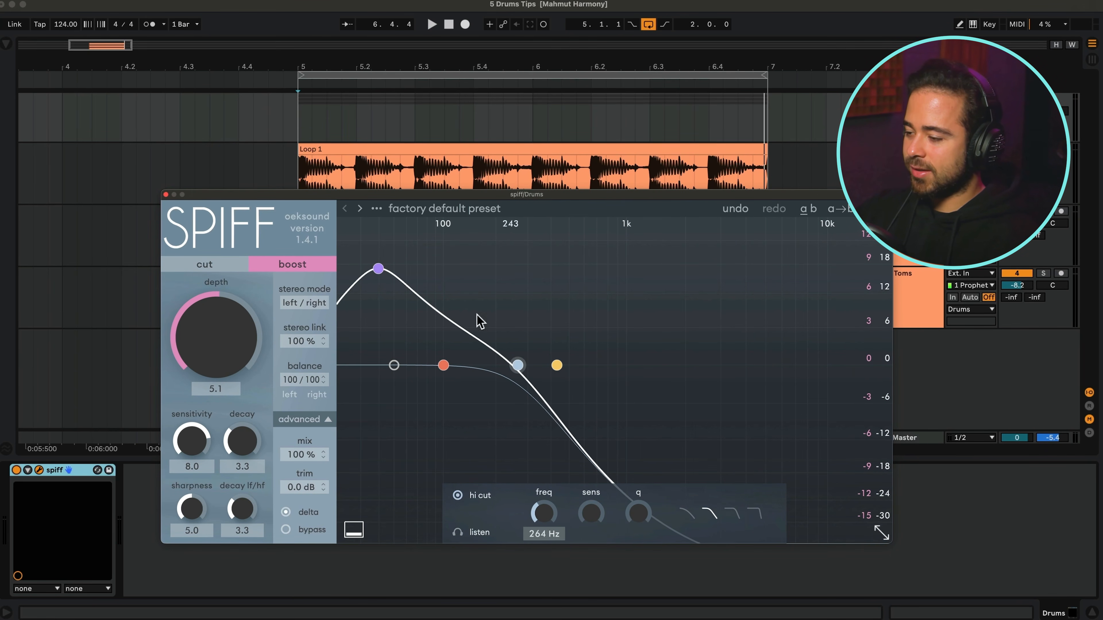
key(space)
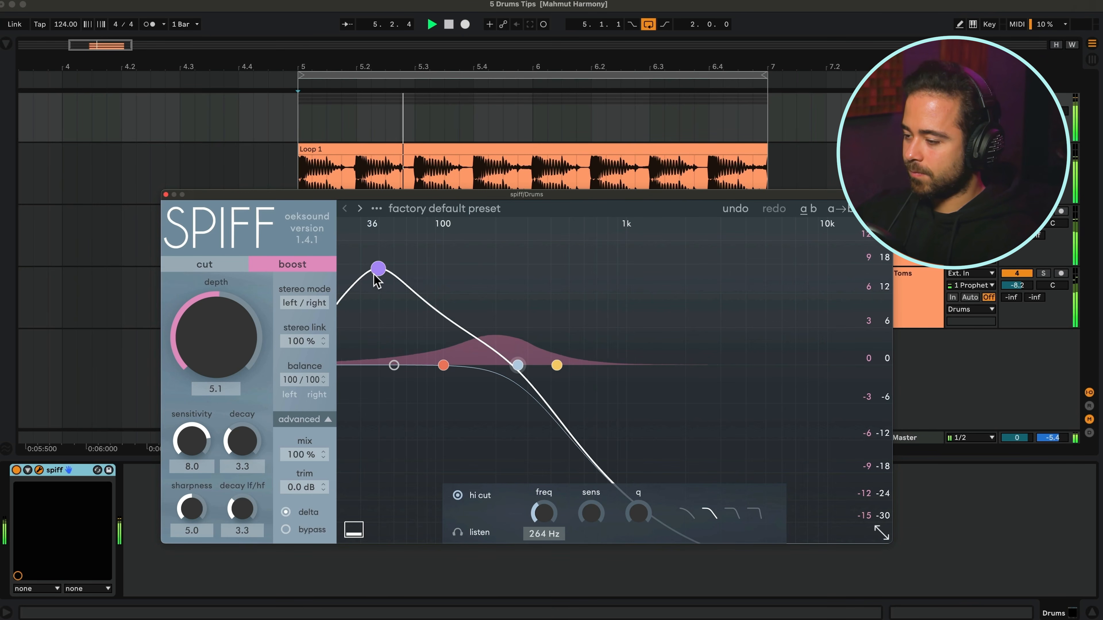
drag(378, 269, 368, 262)
mouse_move(518, 366)
mouse_down()
mouse_move(551, 365)
mouse_move(534, 364)
mouse_up()
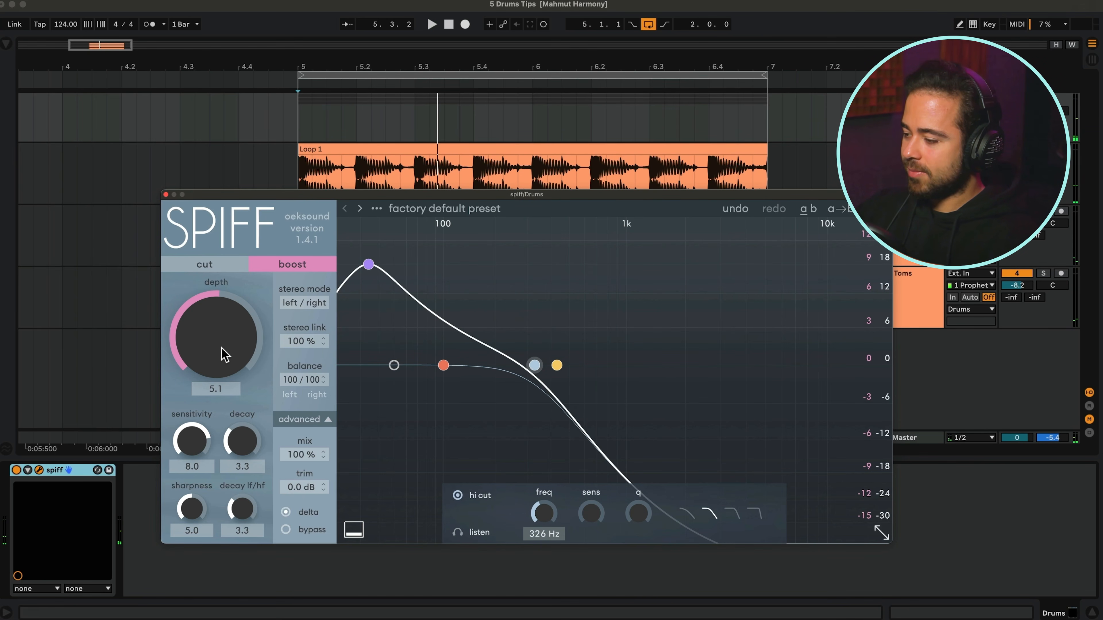
Step: Audition depth up to 7.1, bring it back to about 5.9, and turn delta off
scroll(222, 352, up, 7)
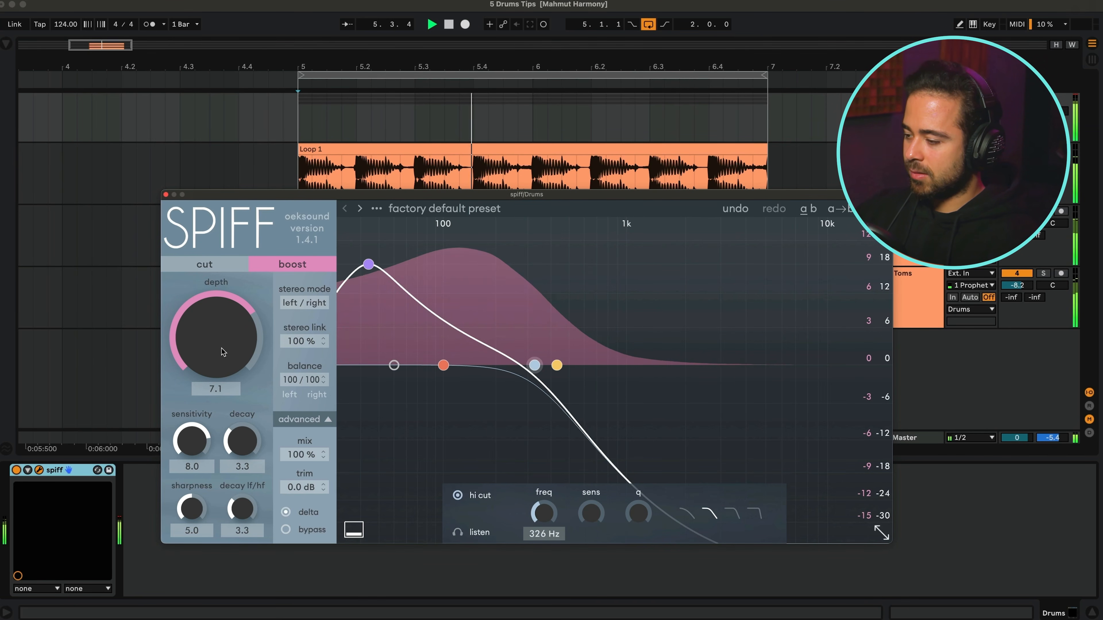
scroll(223, 352, down, 5)
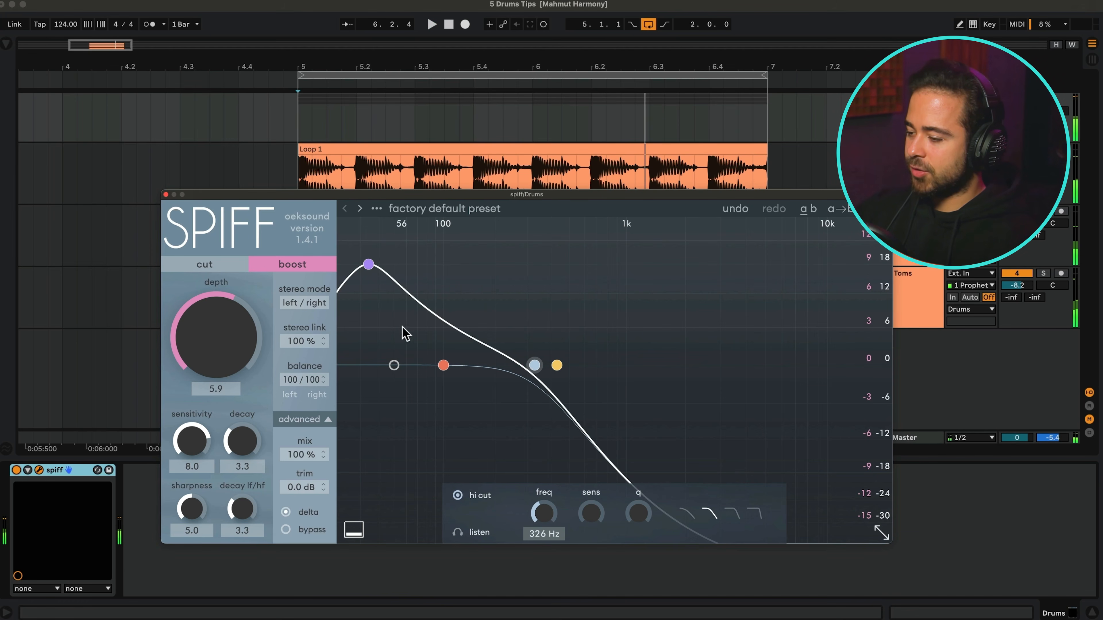
click(307, 514)
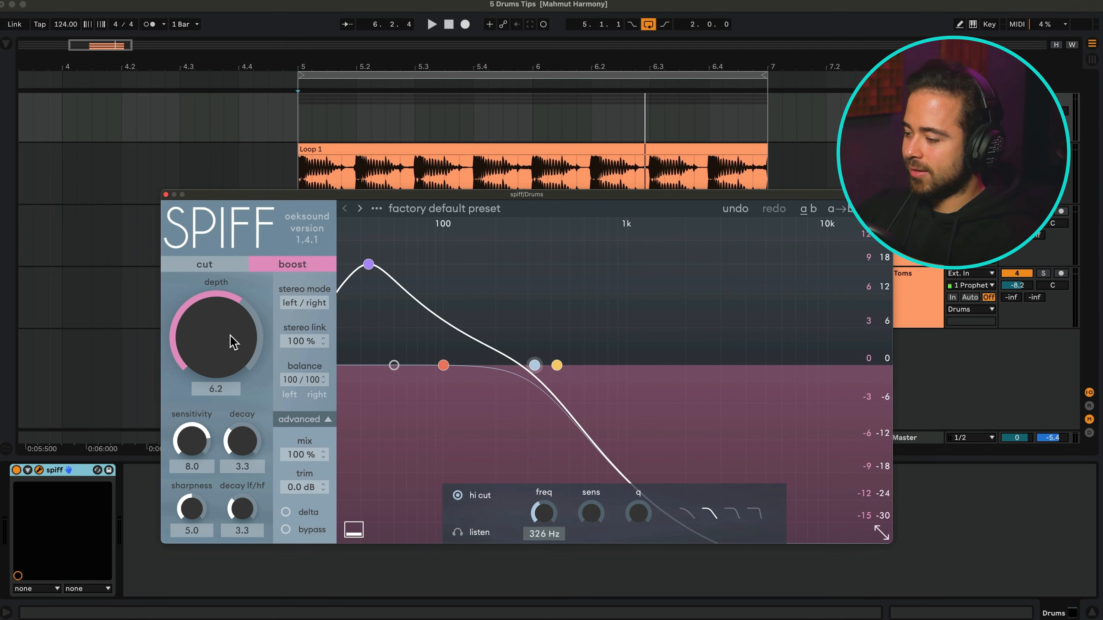
Step: Push spiff's depth to about 7.4 during playback, and bring it down to 3.5
scroll(233, 343, up, 12)
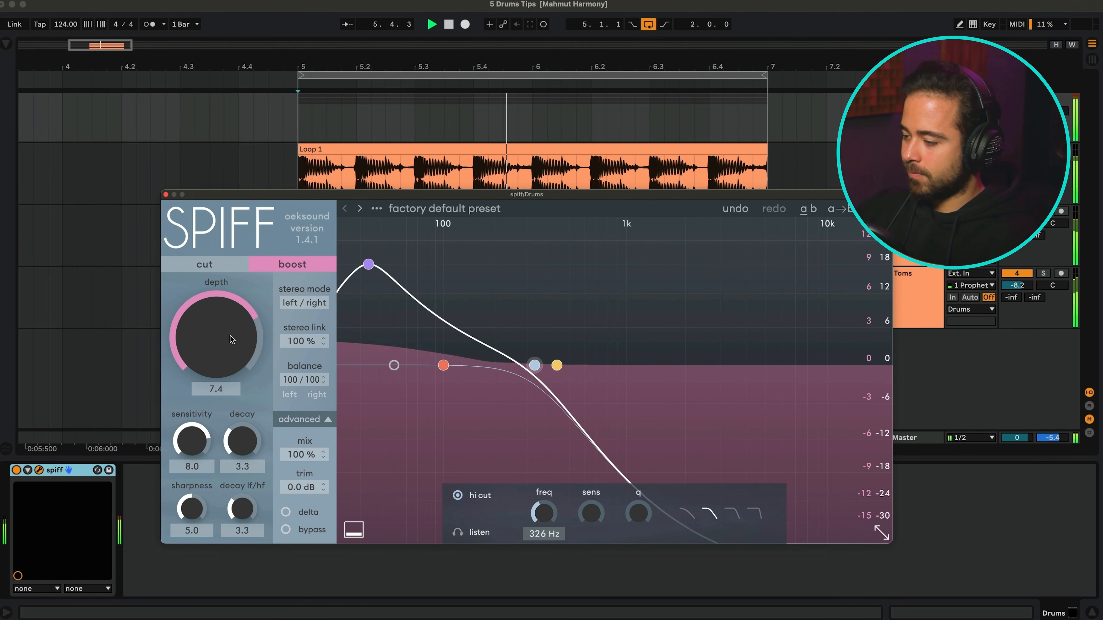
scroll(232, 340, down, 20)
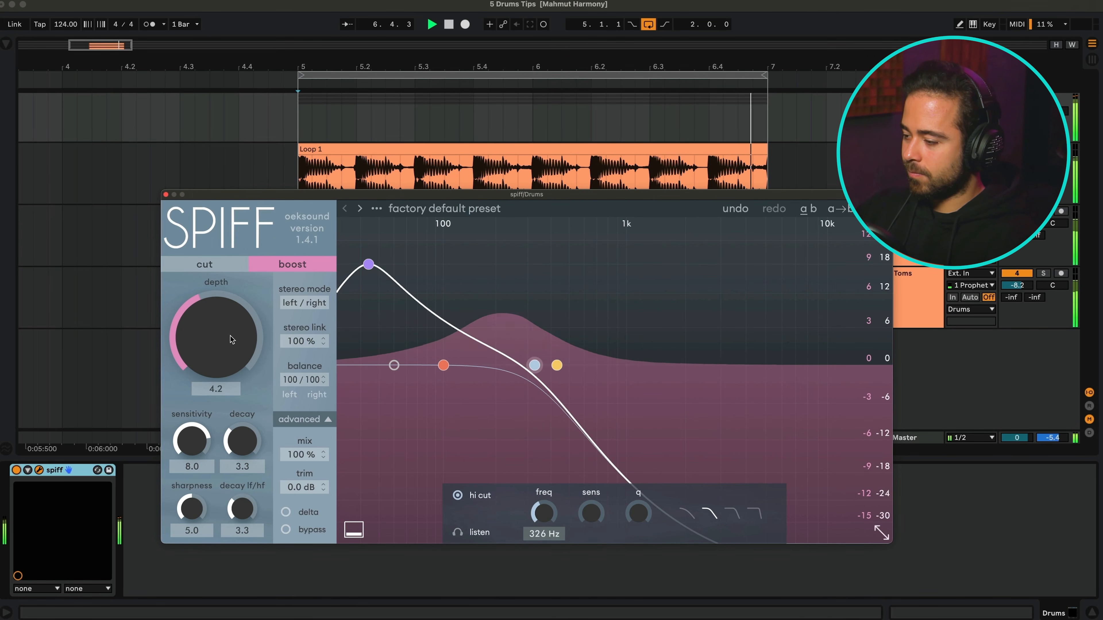
scroll(232, 339, down, 7)
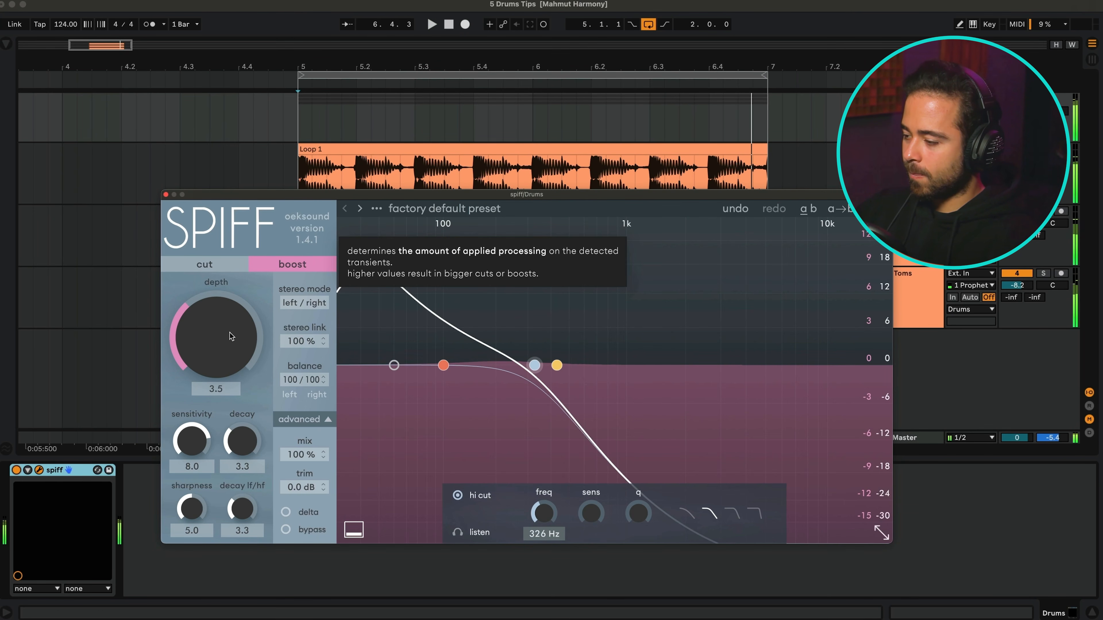
Step: Compare the loop with the spiff device off and on, and lower the hi cut to about 309 Hz
click(16, 470)
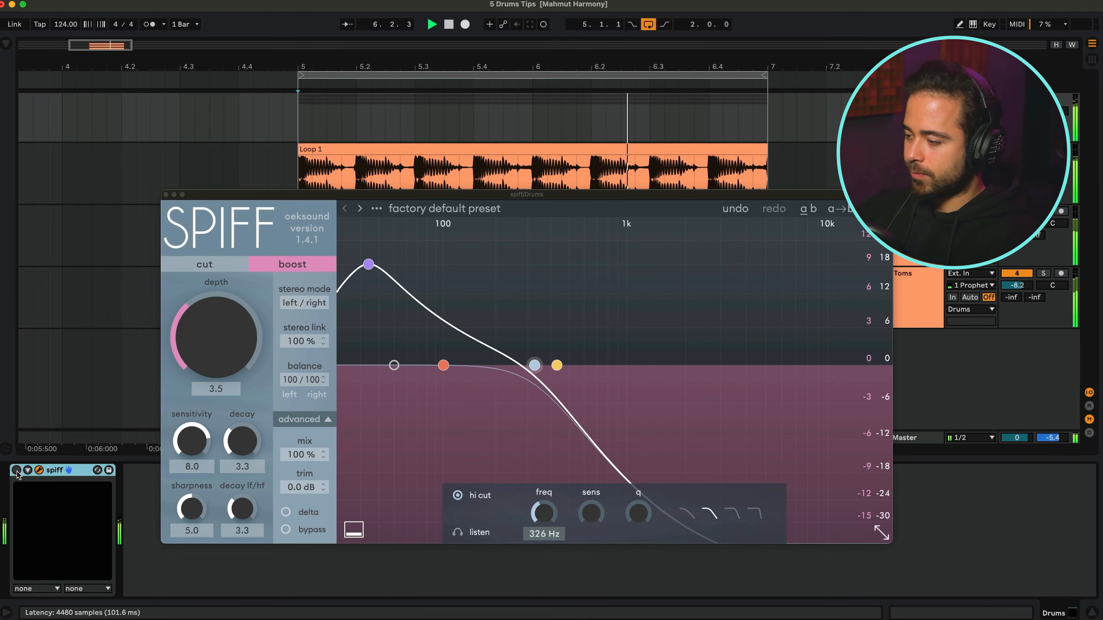
click(16, 470)
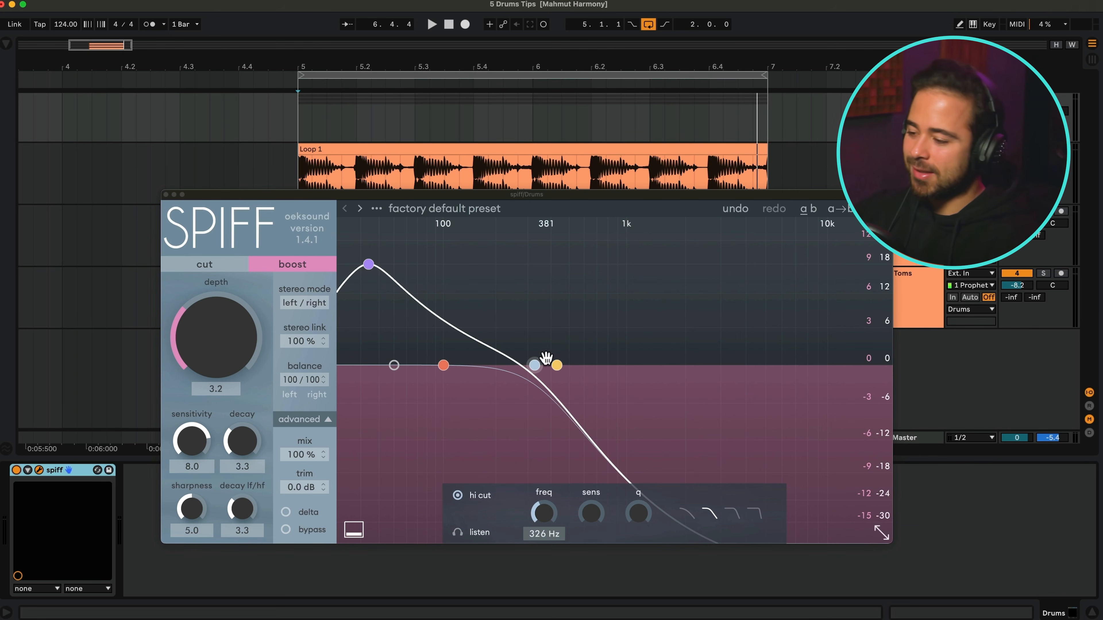
drag(546, 358, 529, 368)
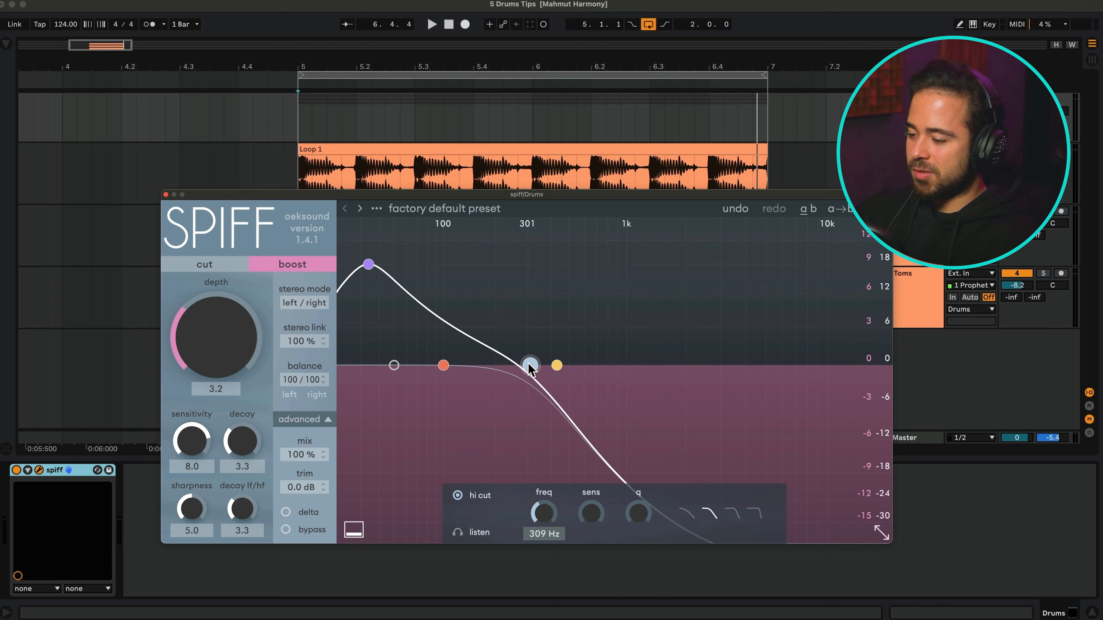
Step: Turn off spiff's hi cut and move band 1 to about 10.2 kHz with a sensitivity of 10 dB
double_click(529, 367)
drag(444, 366, 828, 295)
Step: Play the loop and compare the added high-end boost with the spiff device off and on
key(space)
key(space)
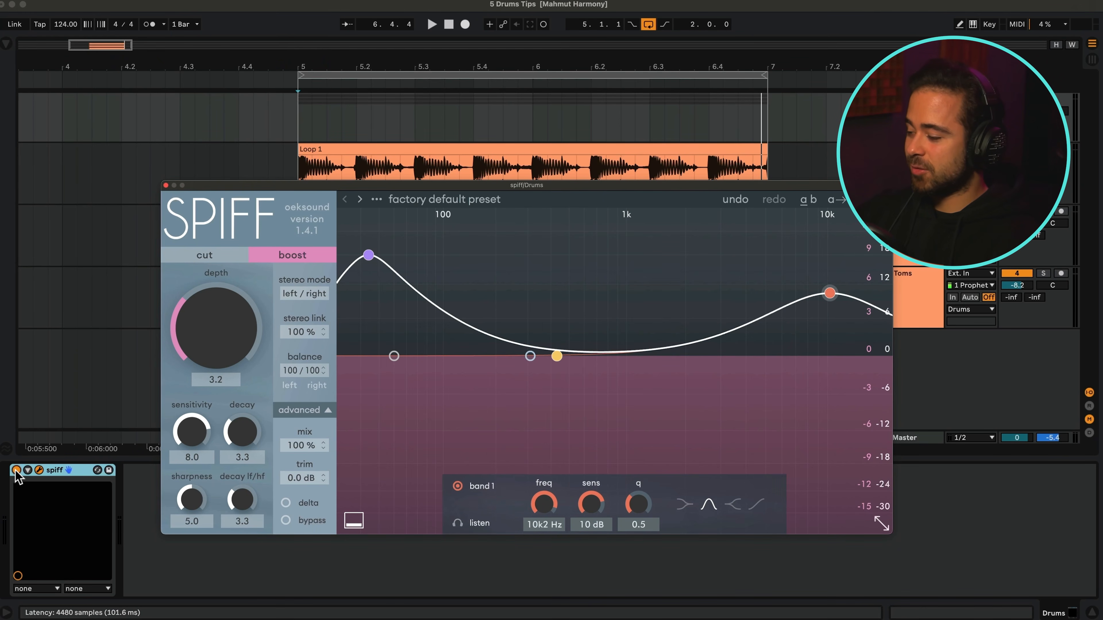
click(17, 470)
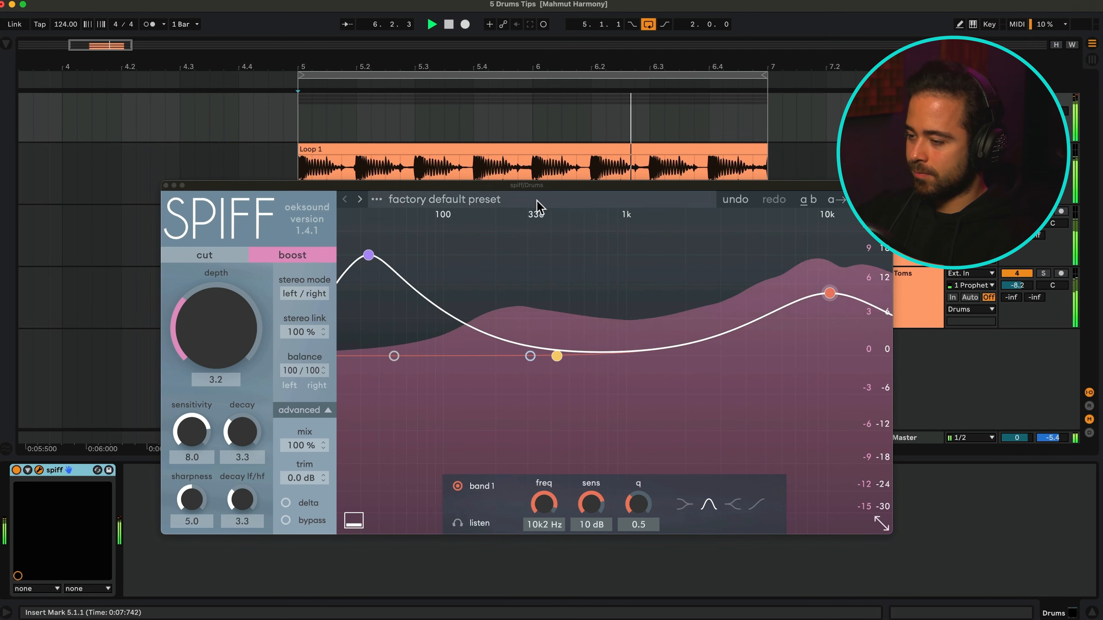
drag(551, 186, 547, 203)
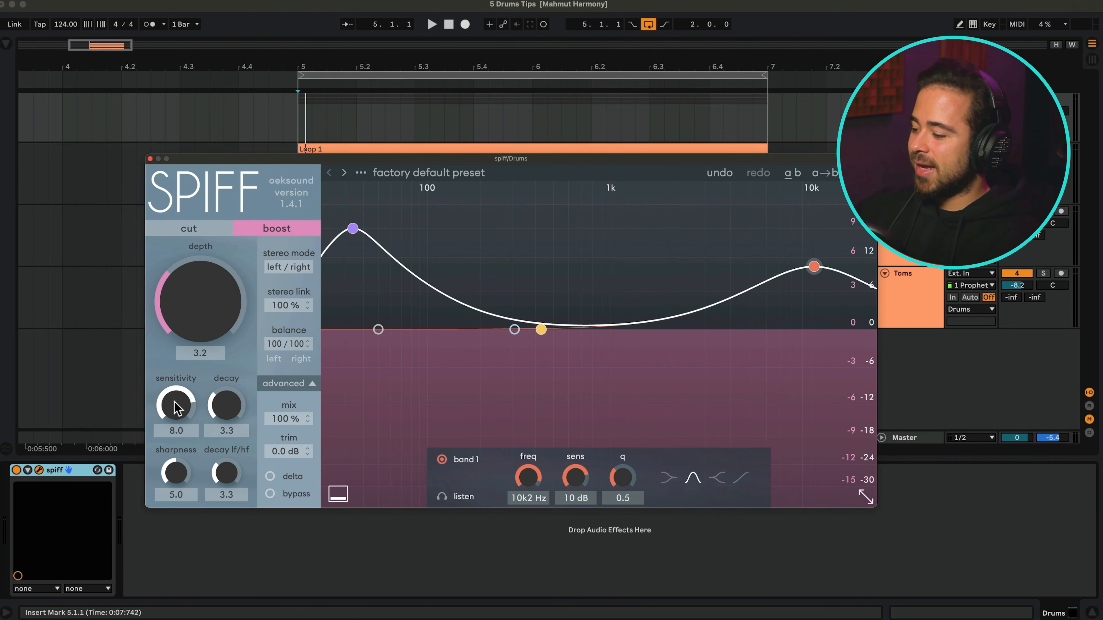
Step: Set decay to 4.3, audition sensitivity up to 10.0 and down with delta on, and settle sensitivity on 4.4
drag(174, 402, 174, 417)
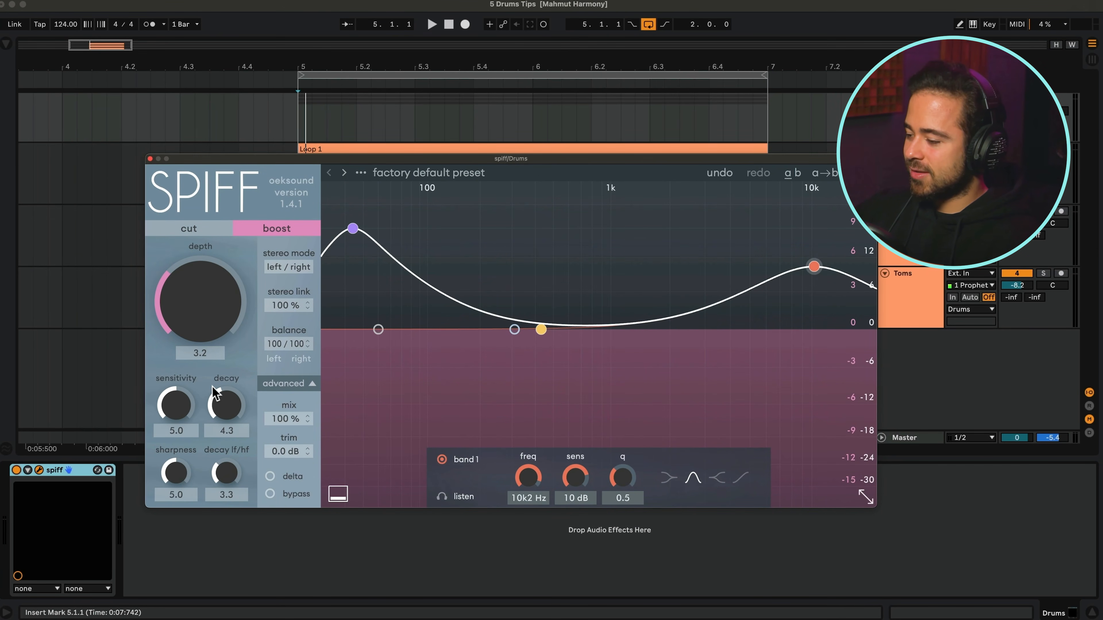
key(space)
drag(200, 378, 201, 341)
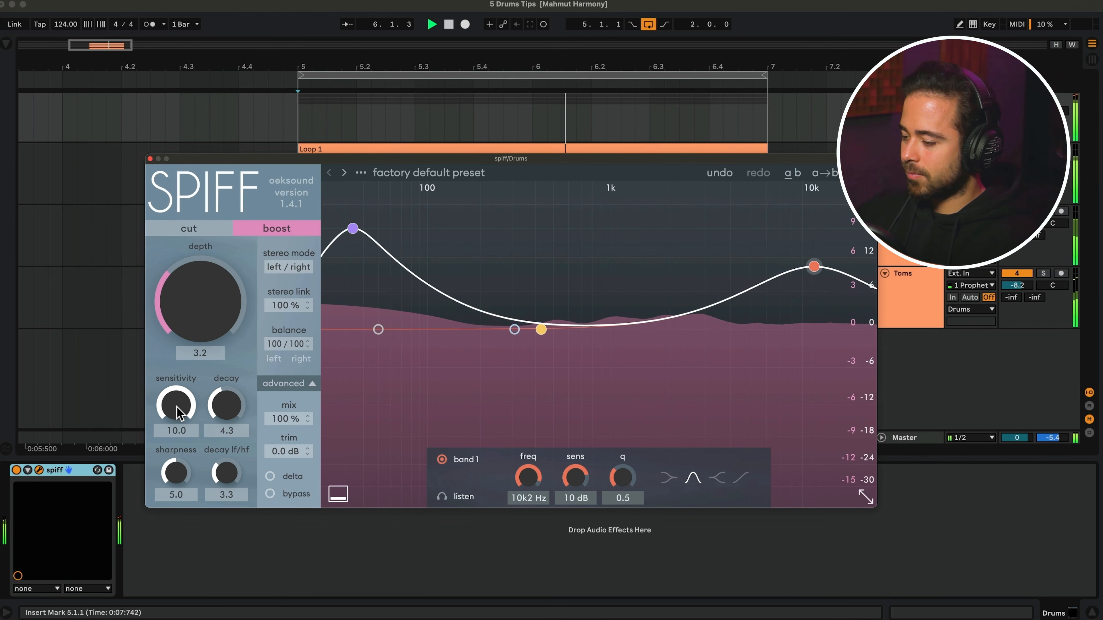
click(284, 471)
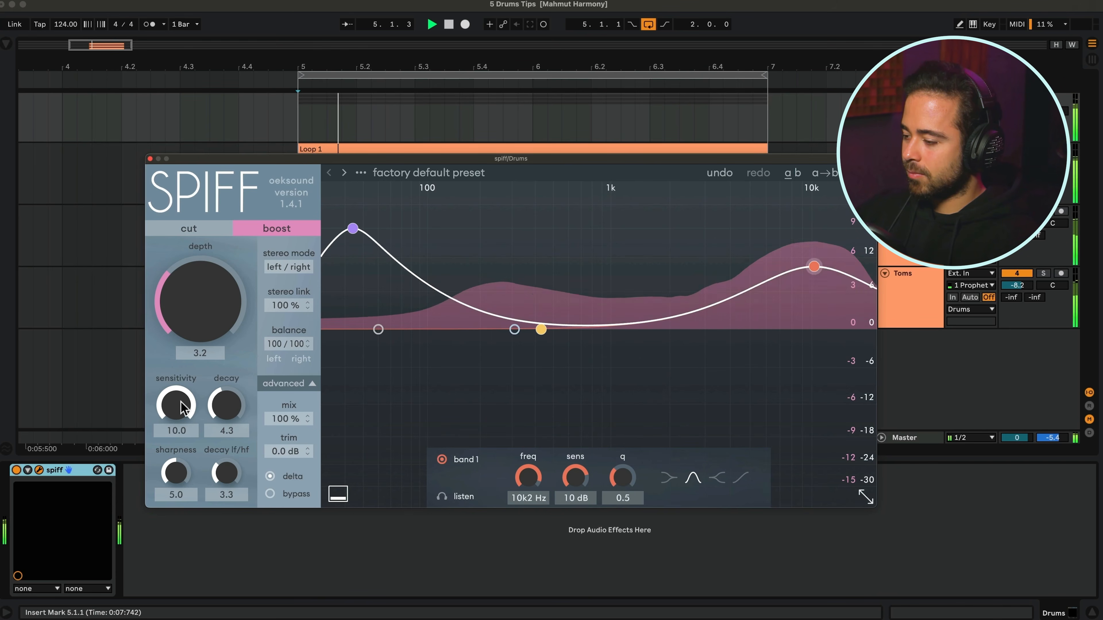
drag(180, 403, 159, 549)
drag(176, 388, 178, 416)
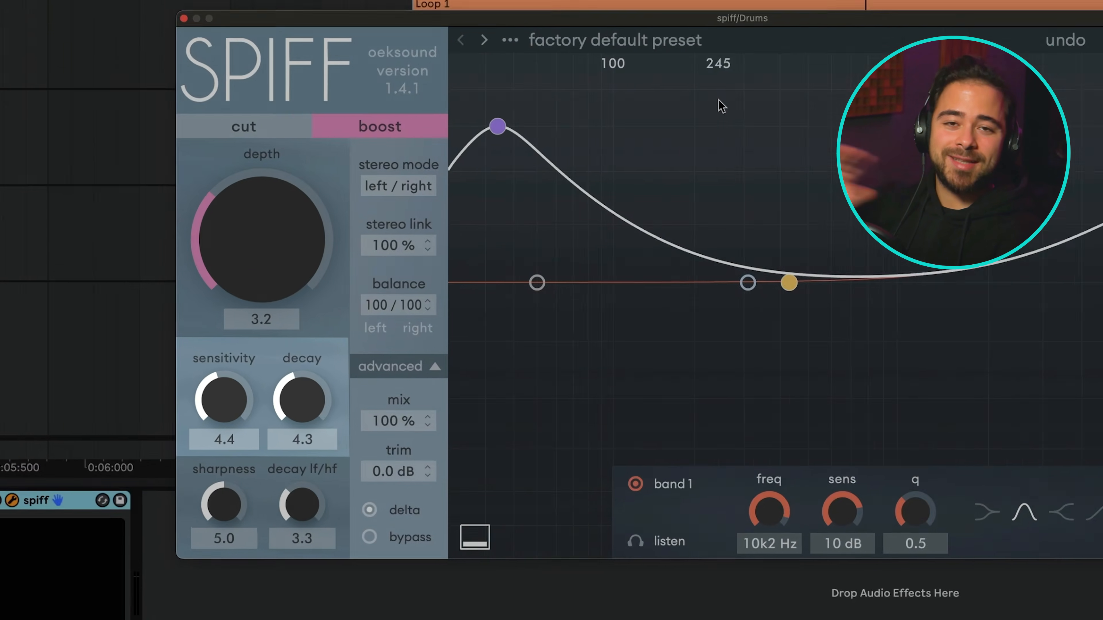
mouse_move(175, 406)
mouse_down()
mouse_move(181, 386)
mouse_move(171, 425)
mouse_up()
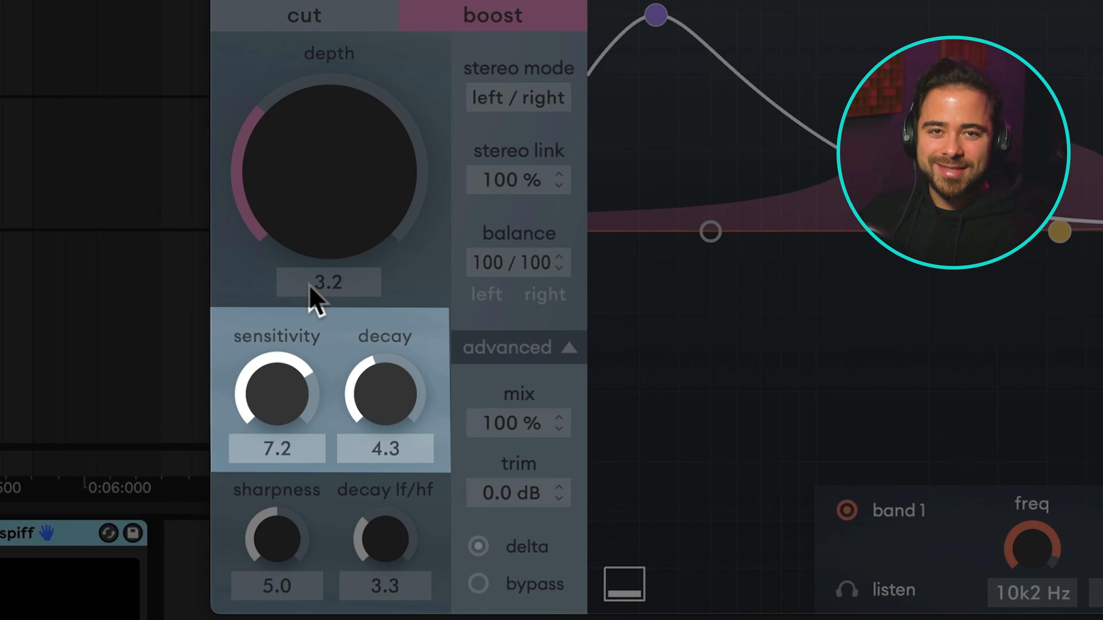
Step: Lower spiff's decay to 0.0 and audition the delta signal
drag(309, 285, 336, 220)
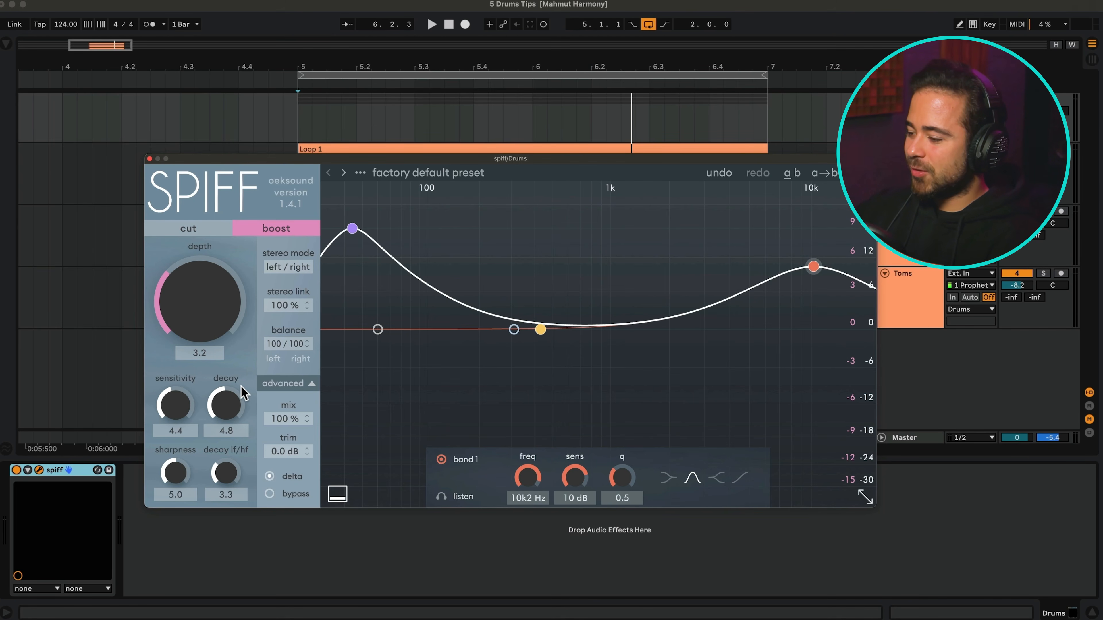
drag(230, 397, 233, 468)
key(space)
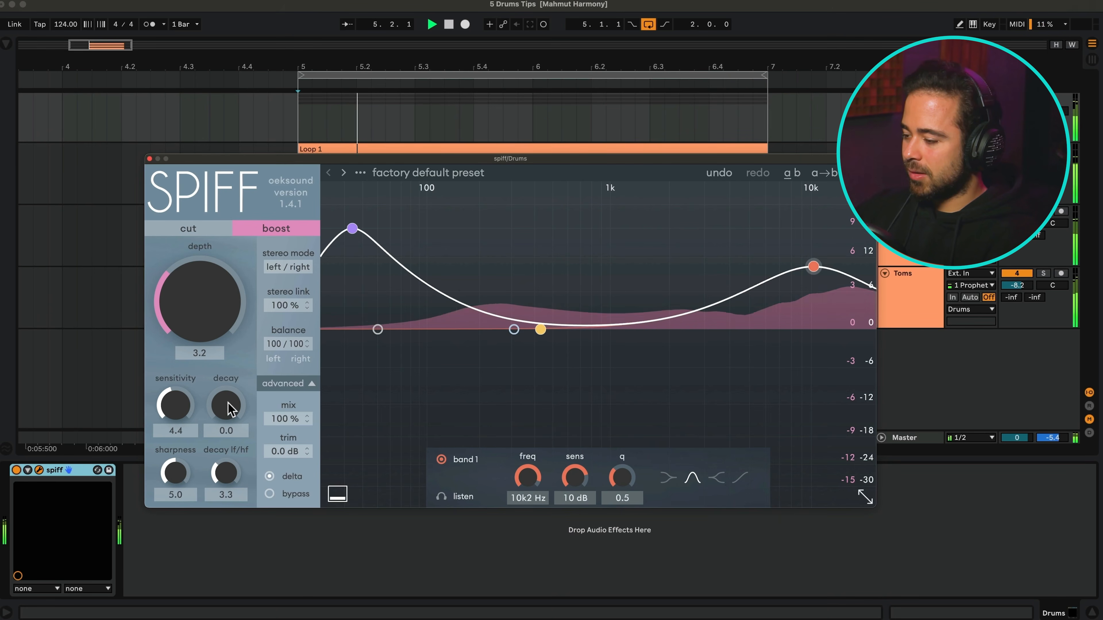
mouse_move(230, 406)
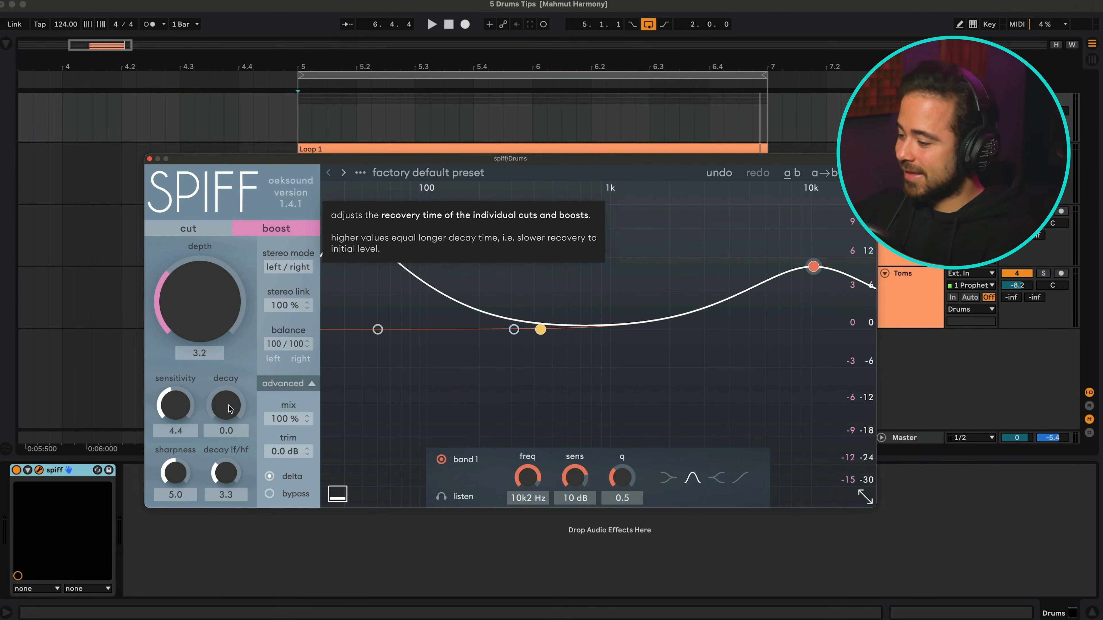
Step: Raise decay during playback, settle on 5.9, and turn delta off
key(space)
drag(229, 405, 237, 355)
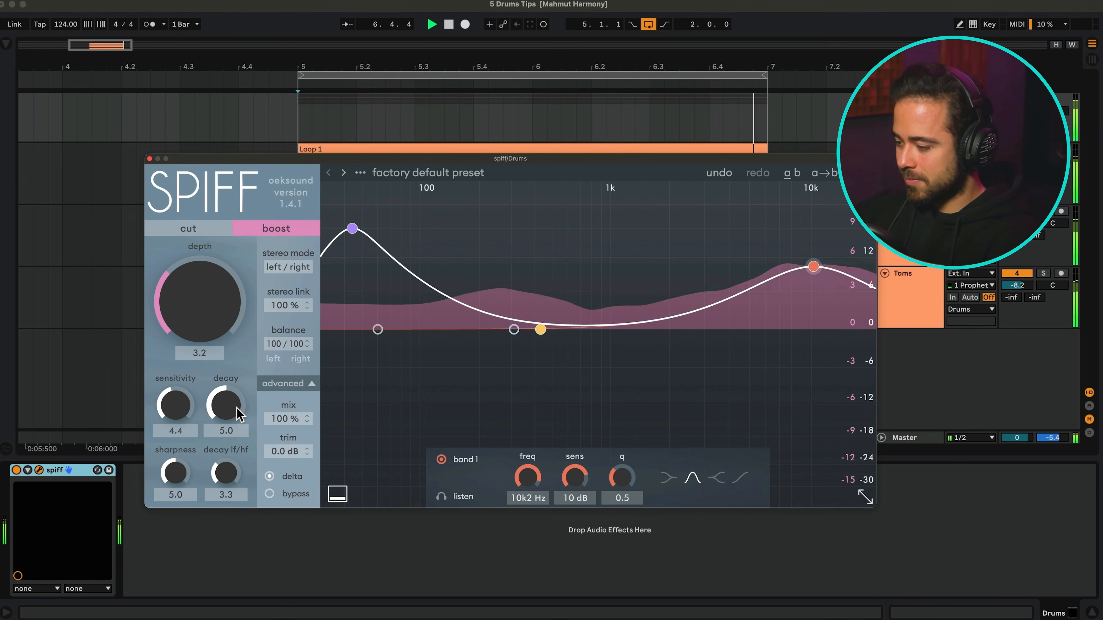
drag(234, 397, 233, 395)
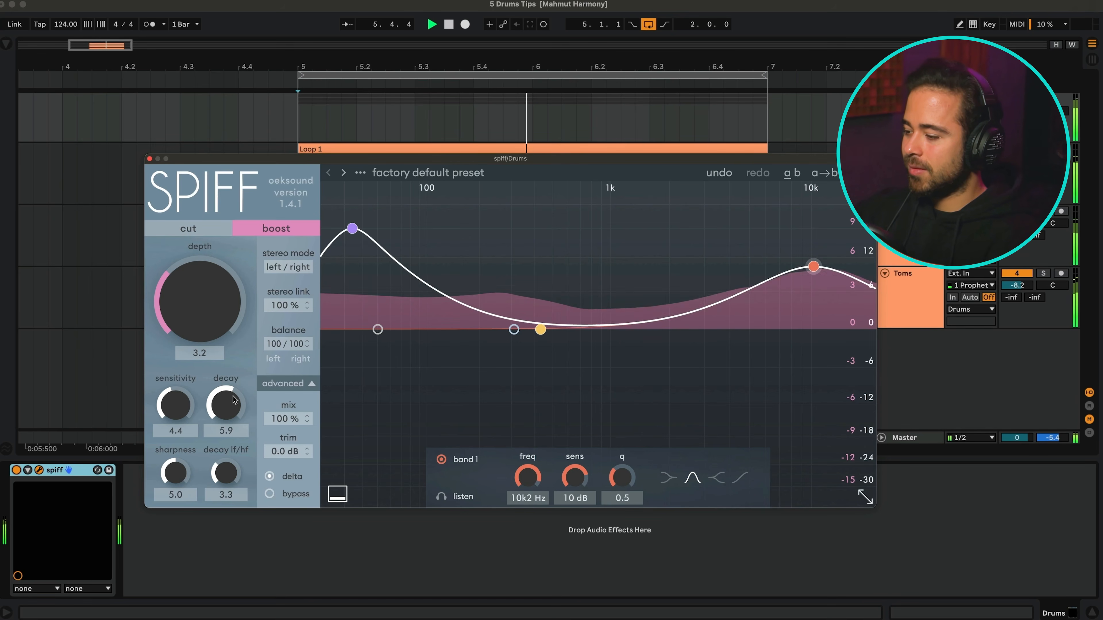
key(space)
click(286, 476)
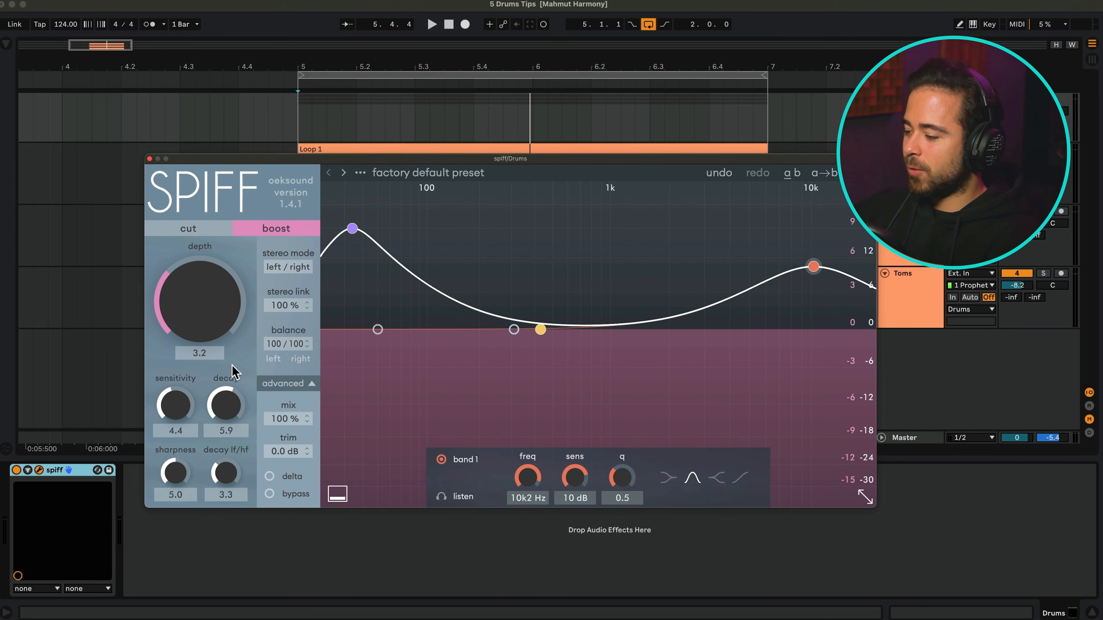
Step: Fine-tune spiff's decay to 5.1 while listening to the full drum signal
key(space)
mouse_move(231, 401)
mouse_down()
mouse_move(238, 413)
mouse_move(256, 343)
mouse_move(232, 401)
mouse_up()
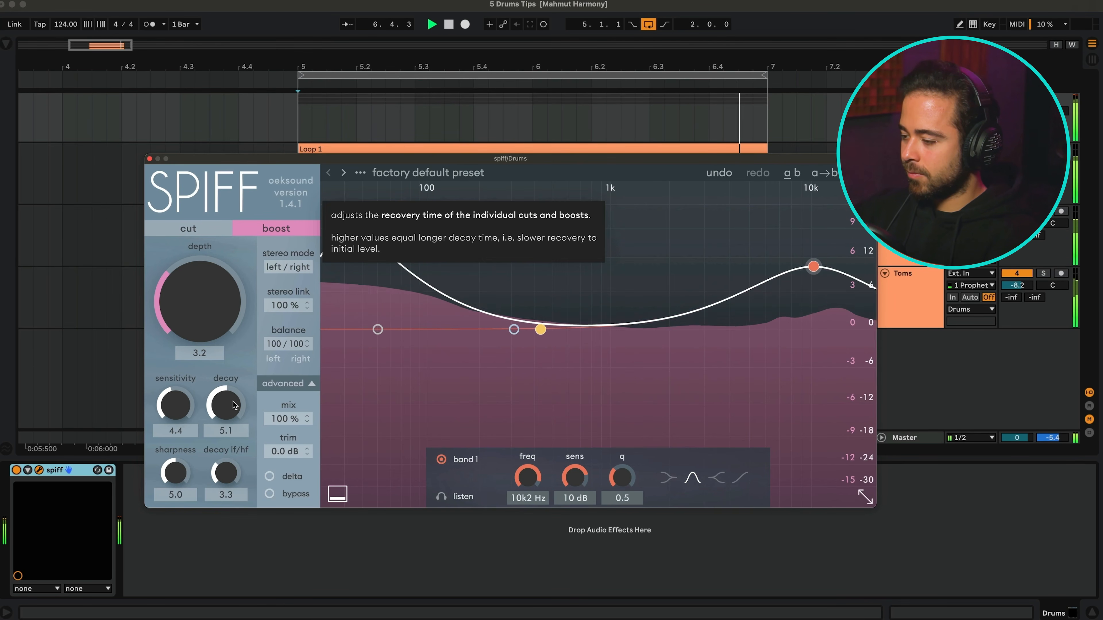
key(space)
Step: Compare the drum loop with spiff disabled and enabled using the adjusted sensitivity and decay
drag(305, 158, 282, 249)
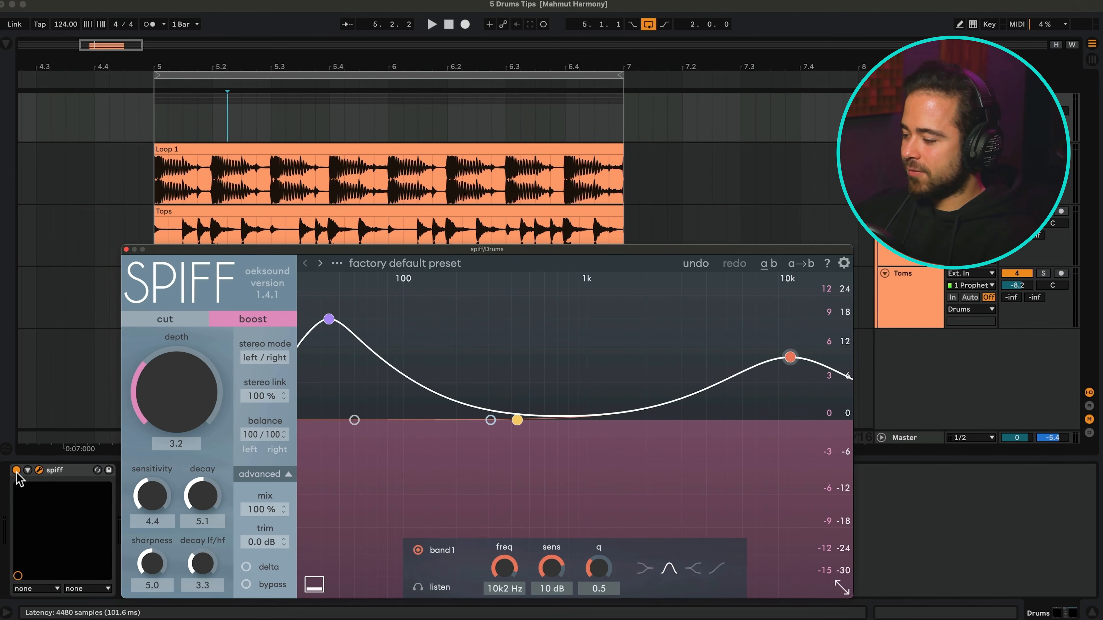
click(16, 470)
key(space)
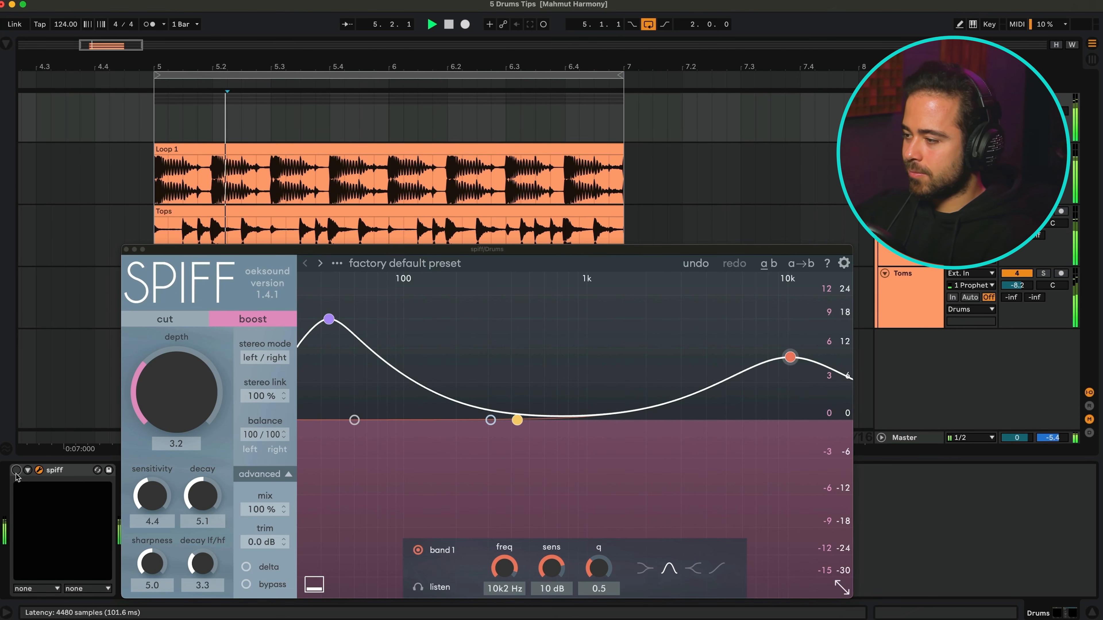
click(16, 470)
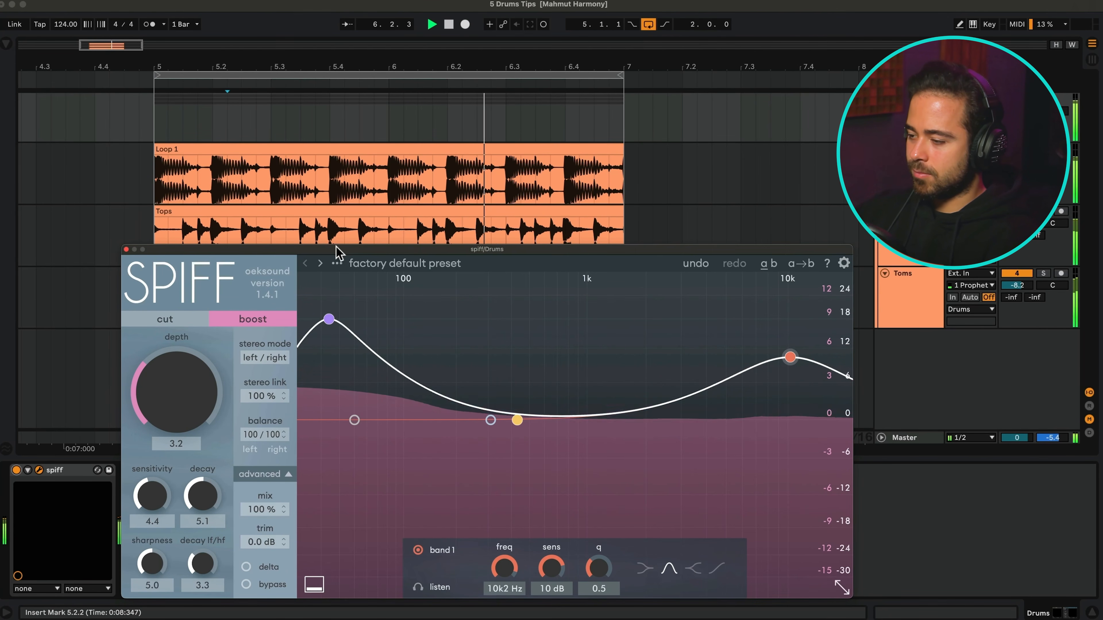
drag(337, 251, 337, 252)
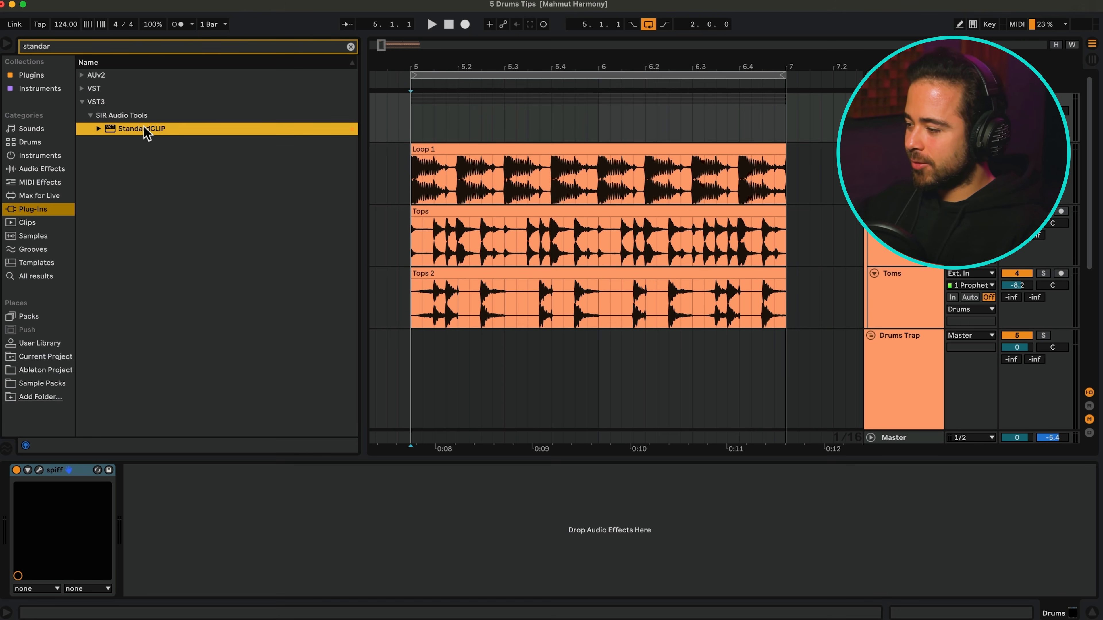
Step: Add StandardCLIP after spiff on the Drums group and lower its clip level to -6.00 dB during playback
drag(503, 120, 572, 108)
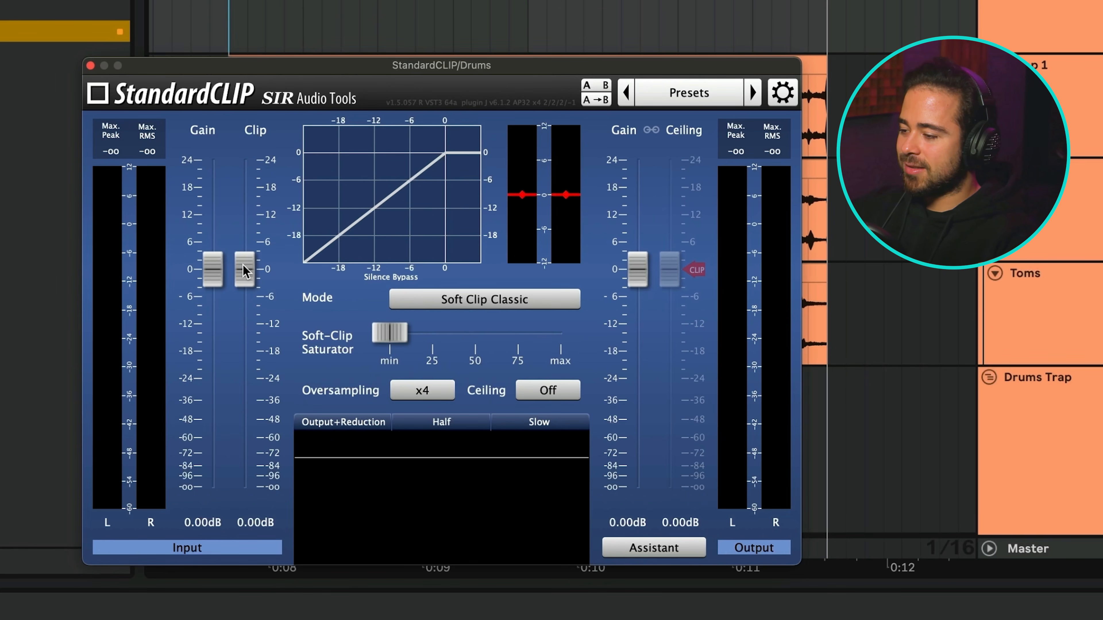
key(space)
drag(245, 267, 245, 384)
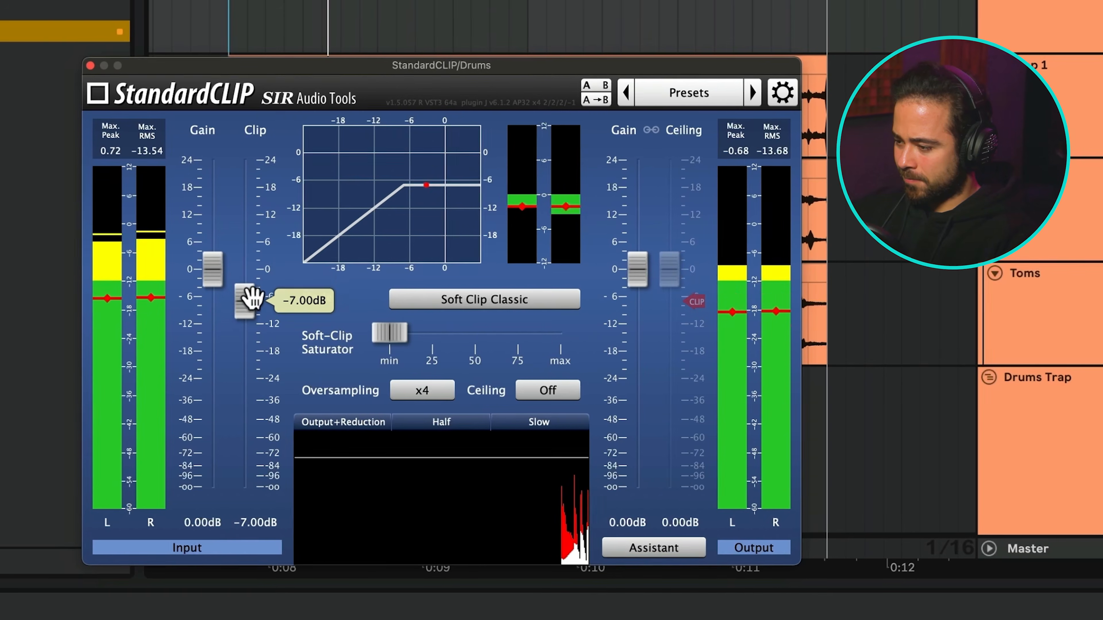
drag(246, 298, 254, 267)
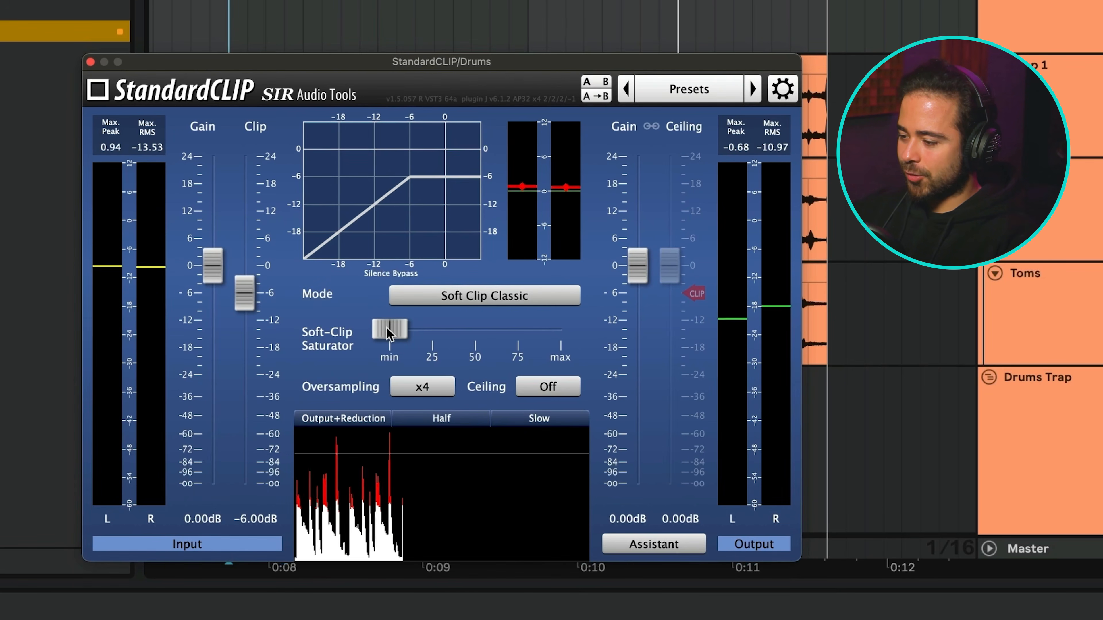
Step: Audition the soft-clip saturator up to 95%, set it to 60%, and compare the loop with StandardCLIP off and on
key(space)
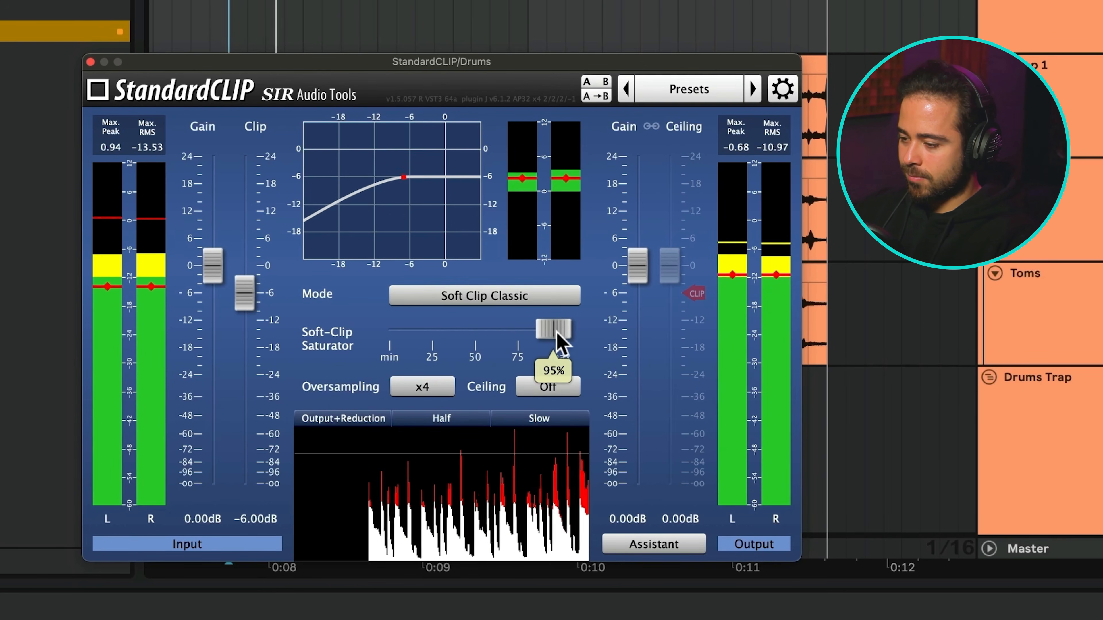
drag(563, 332, 544, 334)
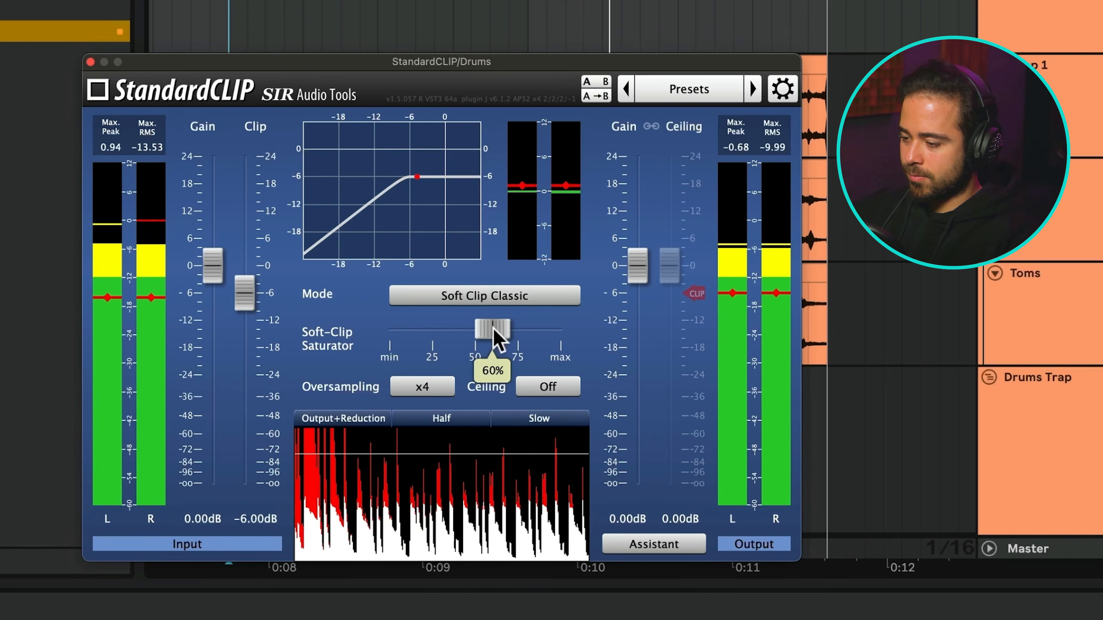
key(space)
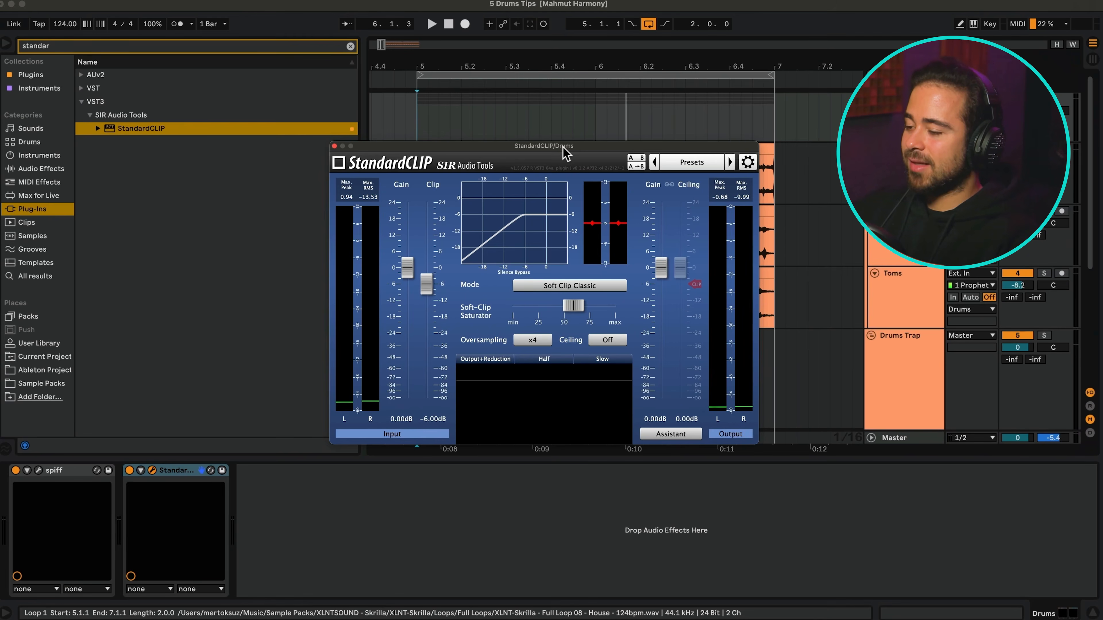
click(131, 473)
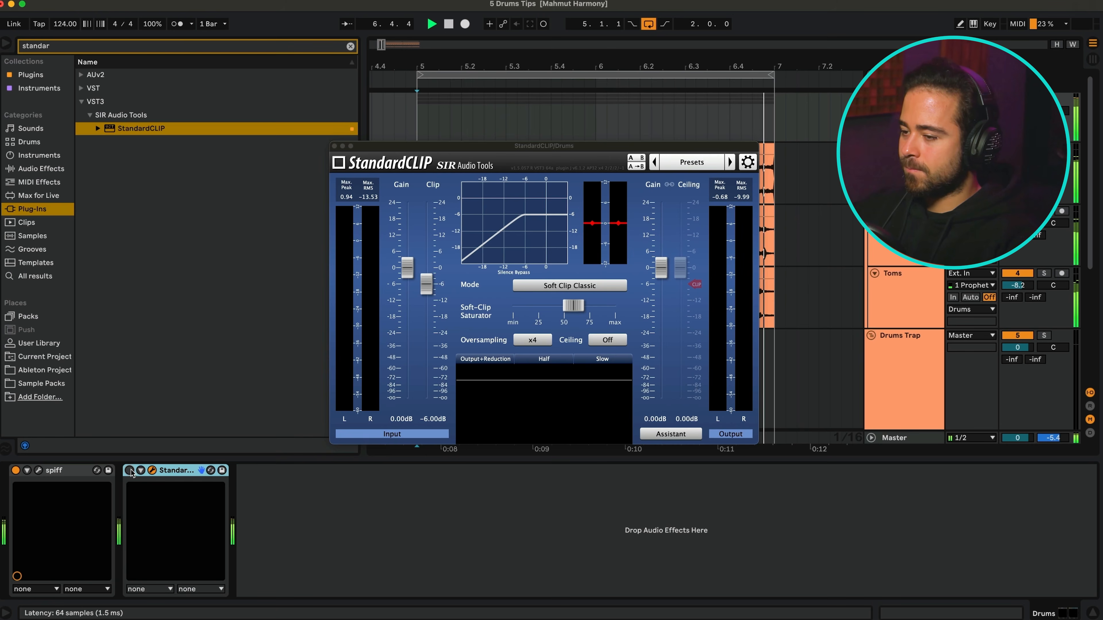
key(space)
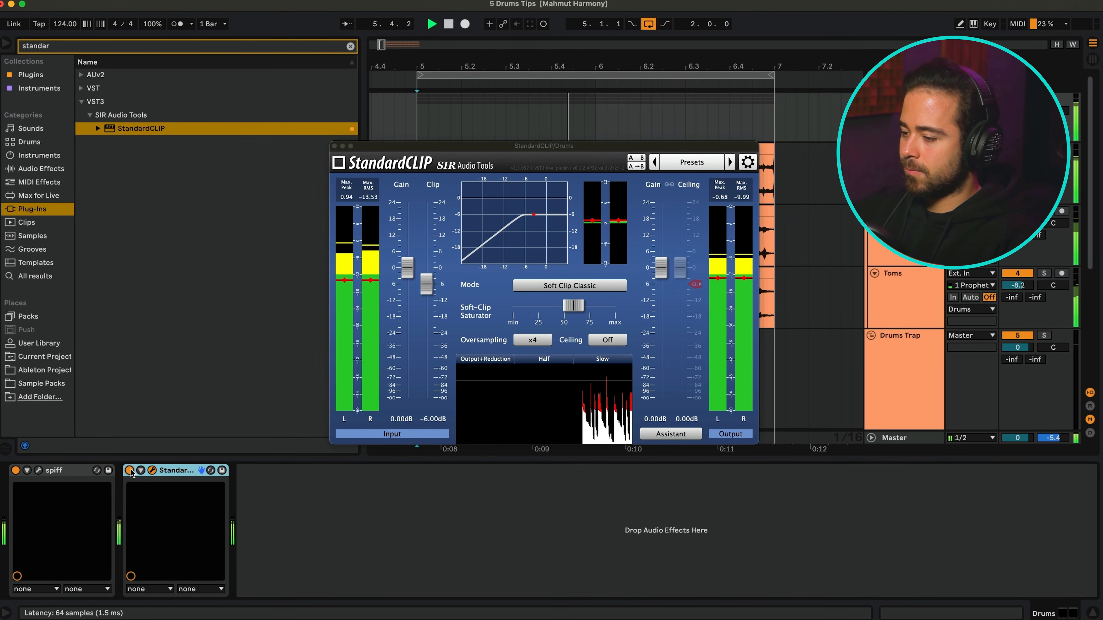
Step: Reduce the soft-clip saturator to about 50%, set the clip level to -4.80 dB, and compare with StandardCLIP off and on
drag(574, 305, 563, 309)
mouse_move(429, 290)
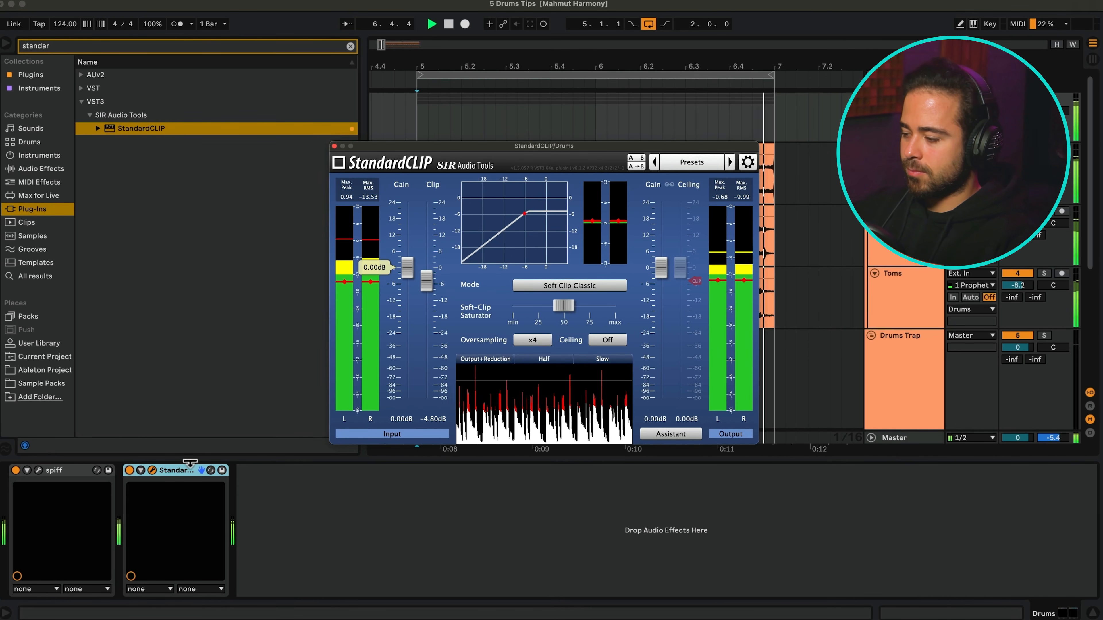
click(128, 471)
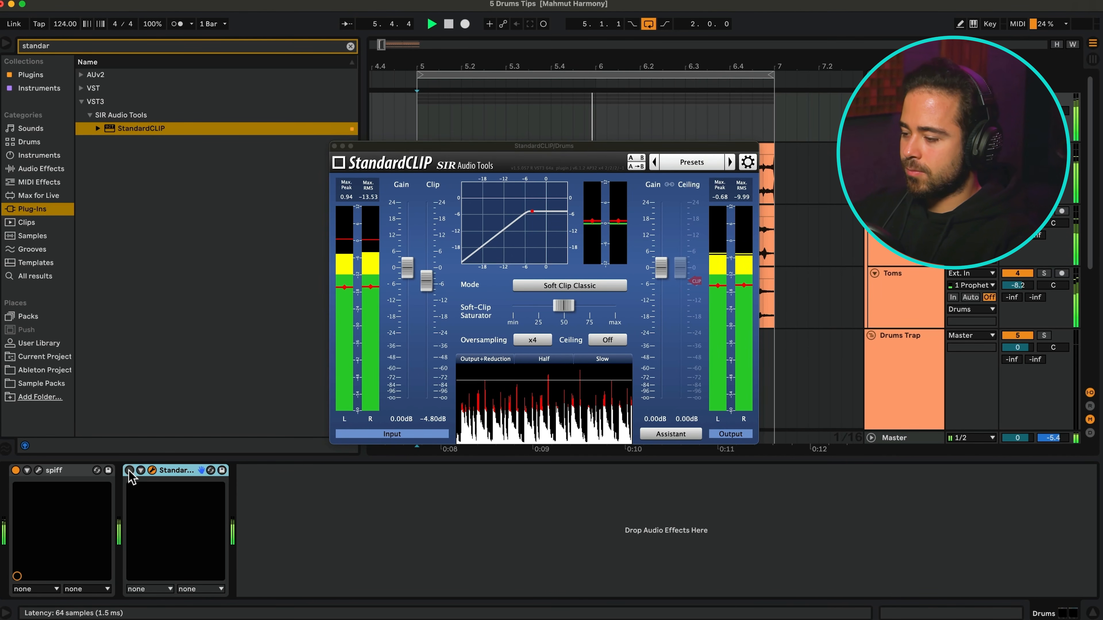
click(129, 471)
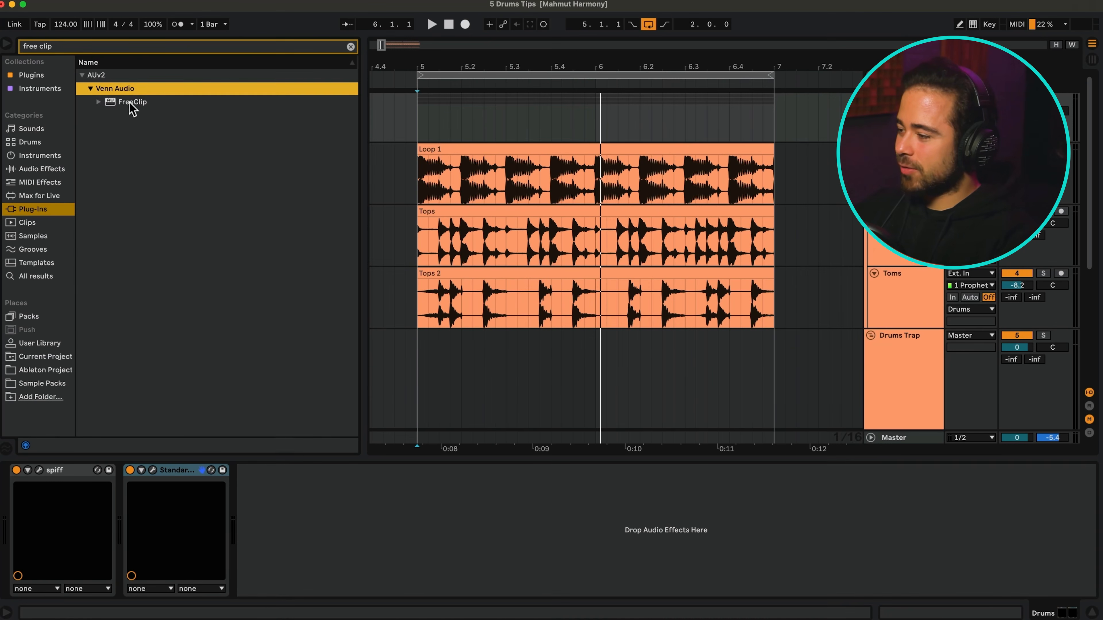
Step: Add FreeClip after StandardCLIP on the Drums group and turn StandardCLIP off
drag(128, 103, 280, 474)
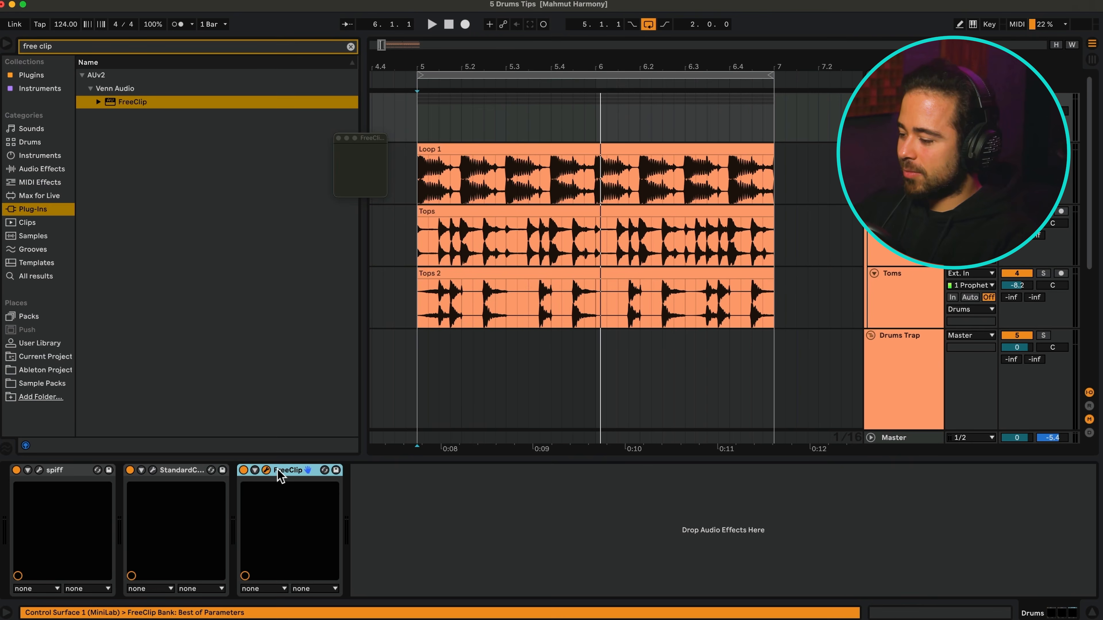
click(180, 475)
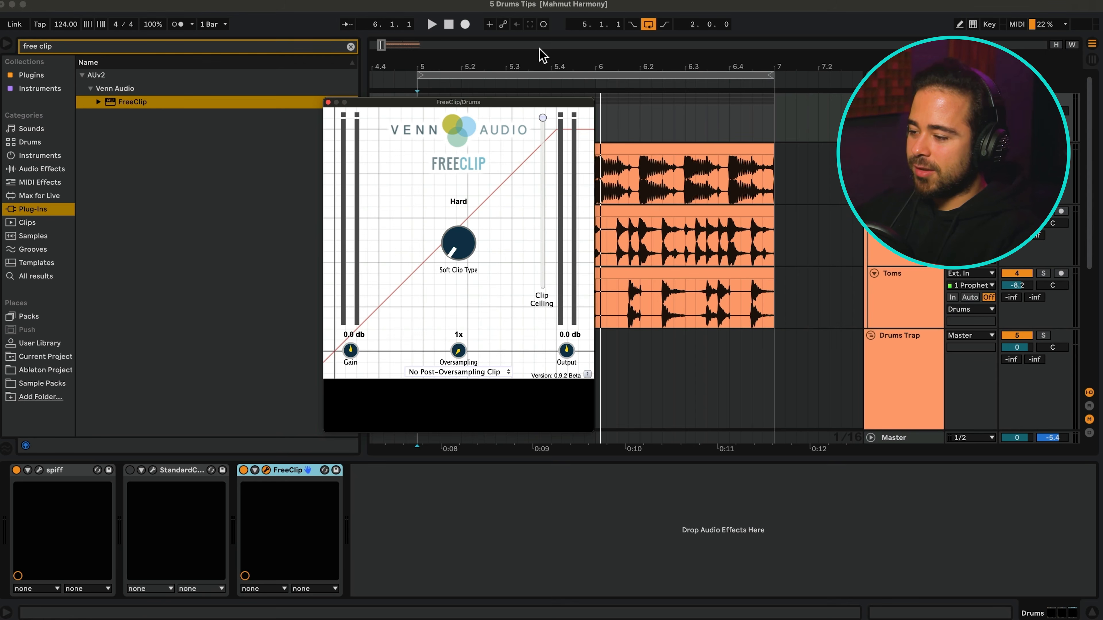
Step: Audition FreeClip's clip ceiling down past -10.1 dB during playback and settle on a higher ceiling
drag(541, 122, 542, 132)
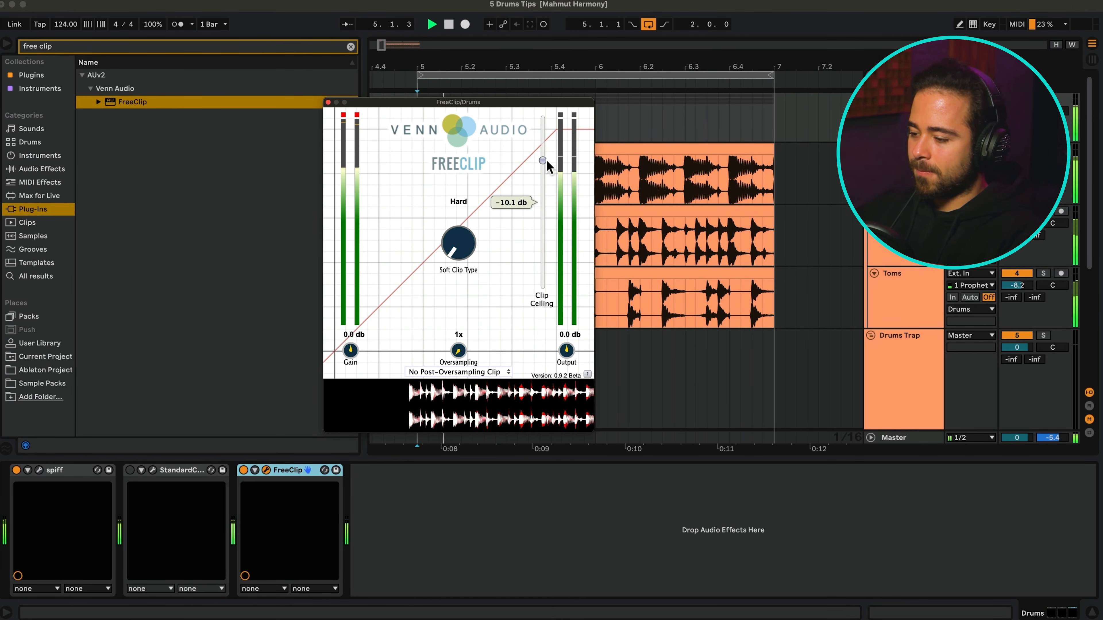
drag(548, 196, 543, 143)
drag(502, 104, 508, 103)
key(space)
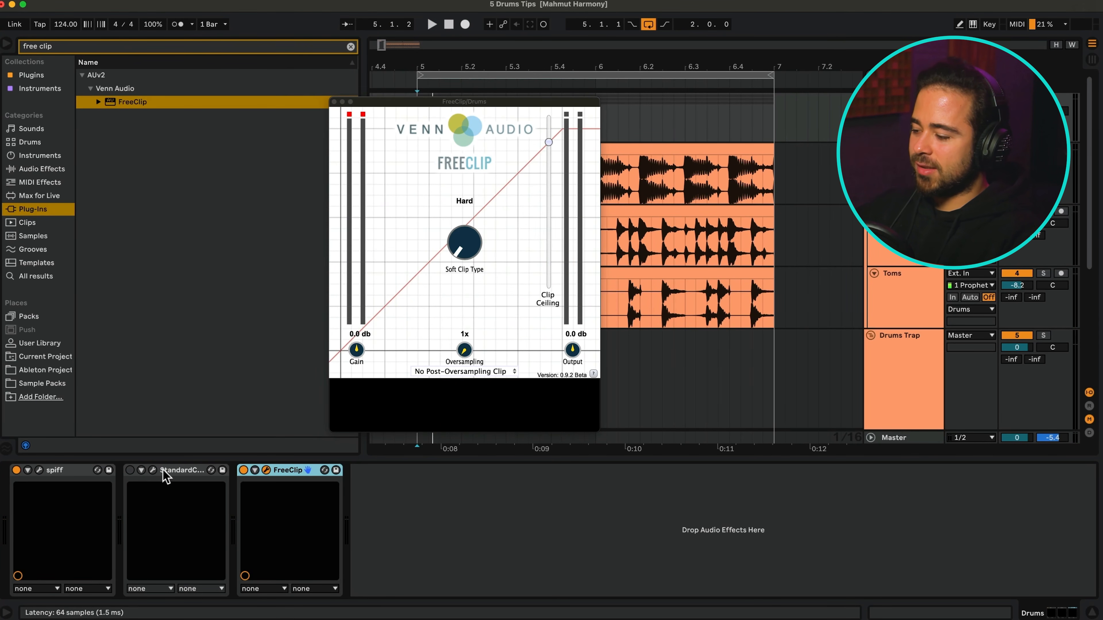
Step: Reopen StandardCLIP on the Drums group to view its clip controls, then close its window and return to FreeClip
click(153, 470)
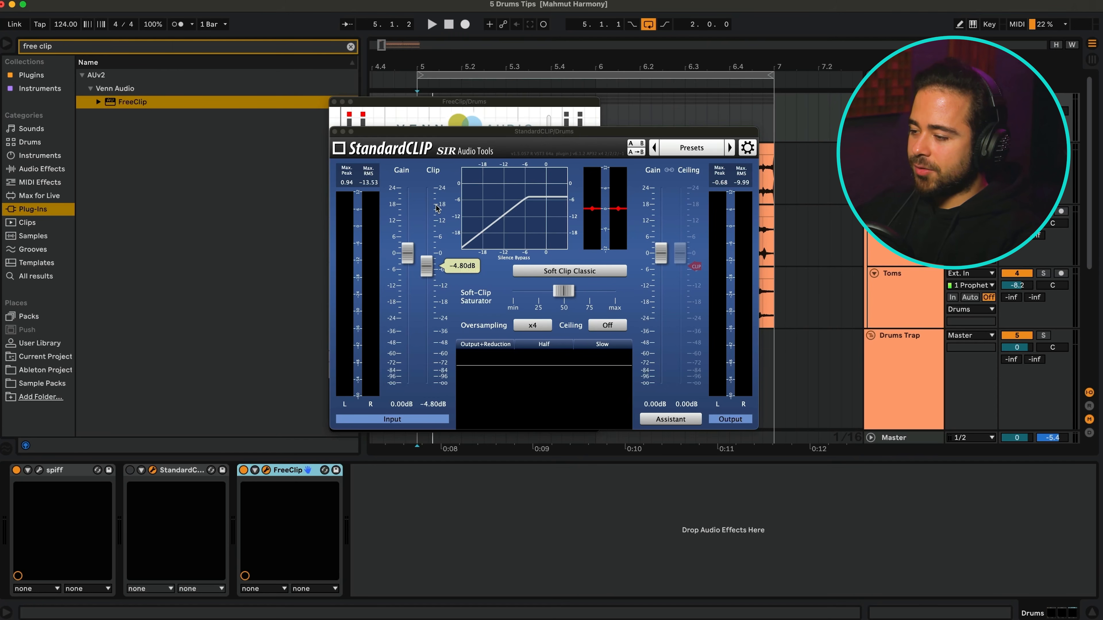
click(426, 258)
click(335, 132)
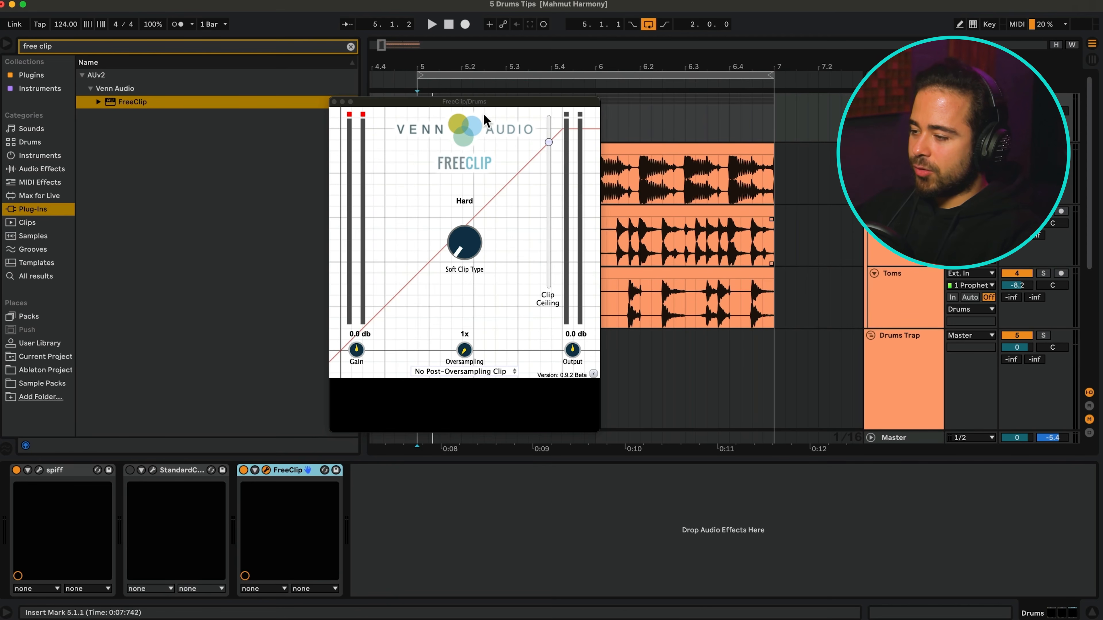
drag(477, 104, 482, 104)
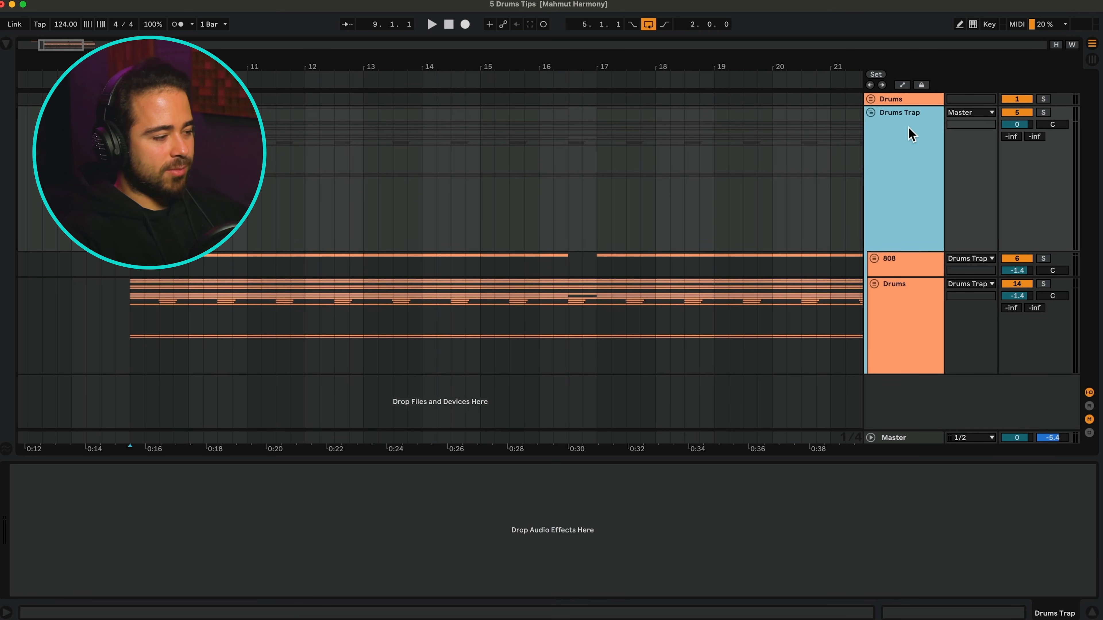
Step: Play the Drums Trap group from bar 9 to hear the unclipped trap drums and 808
click(130, 178)
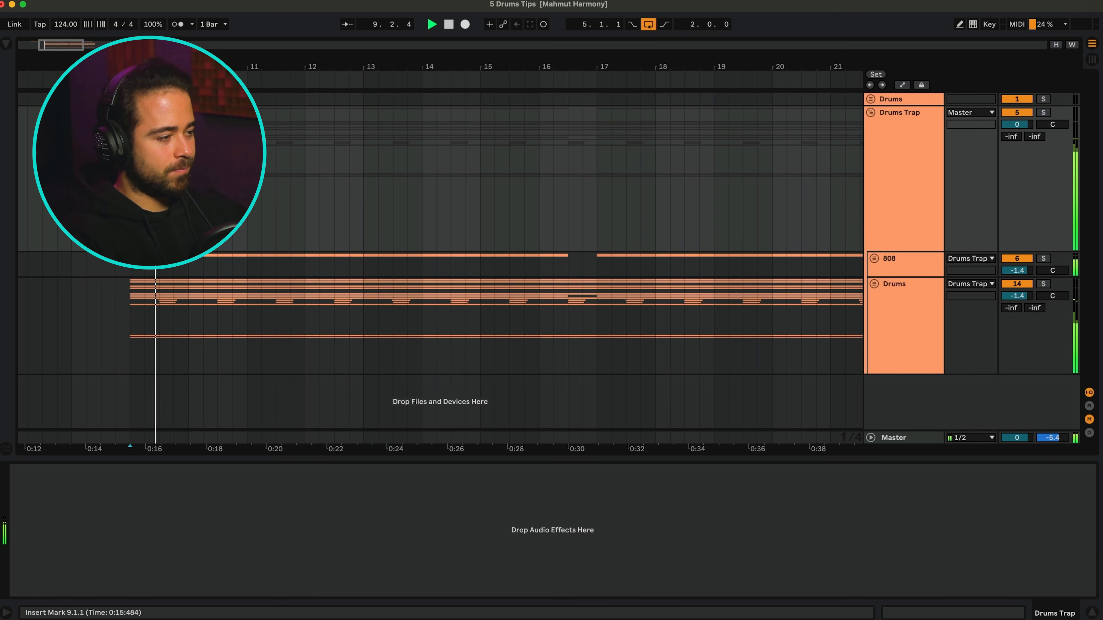
drag(208, 67, 208, 45)
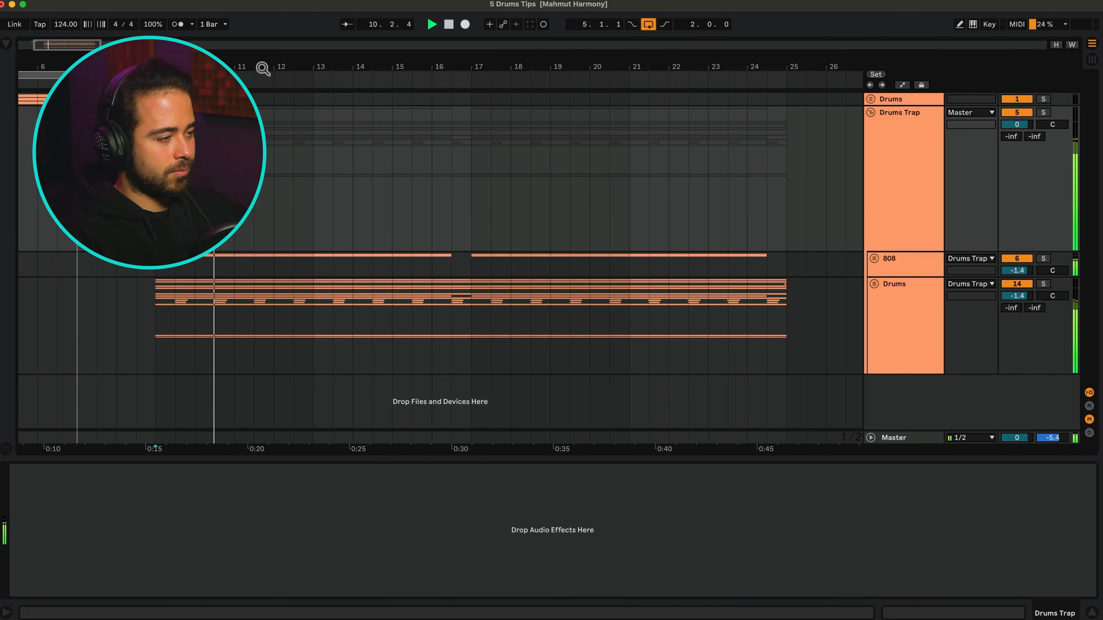
drag(262, 68, 282, 211)
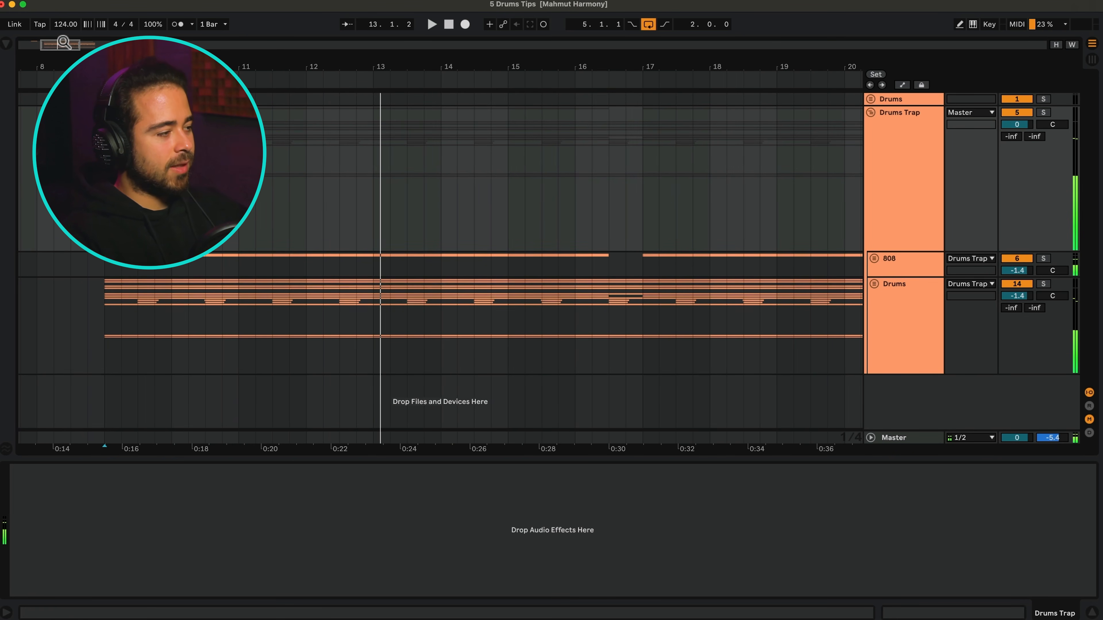
Step: Add StandardCLIP to the Drums Trap group and set its clip level to -1.80 dB and soft-clip saturator to about 82%
click(6, 44)
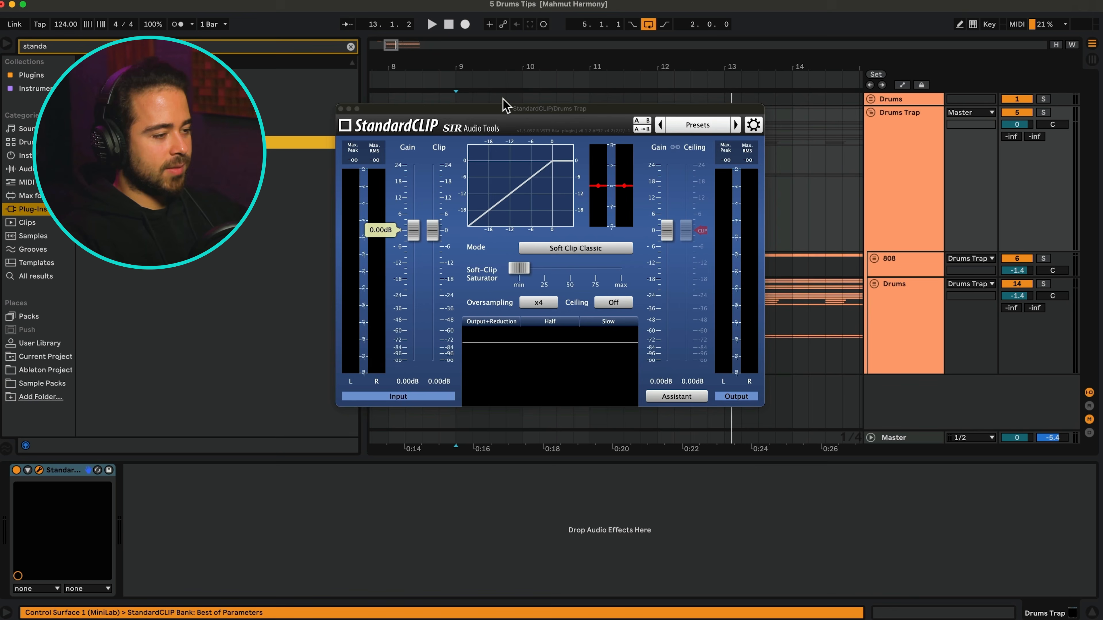
drag(504, 103, 559, 206)
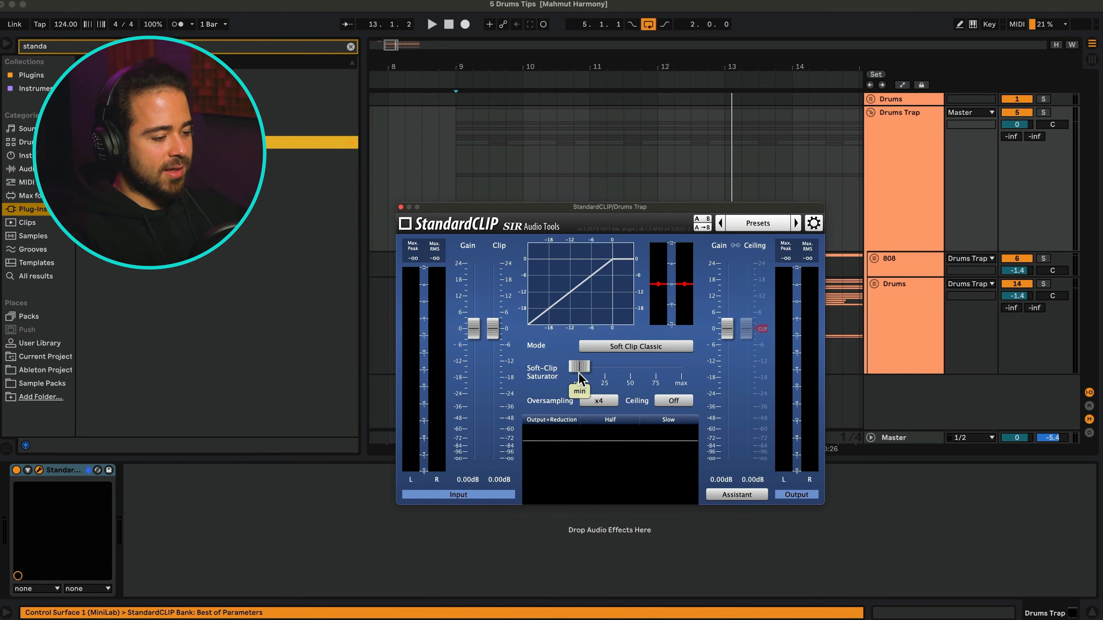
drag(603, 375, 509, 354)
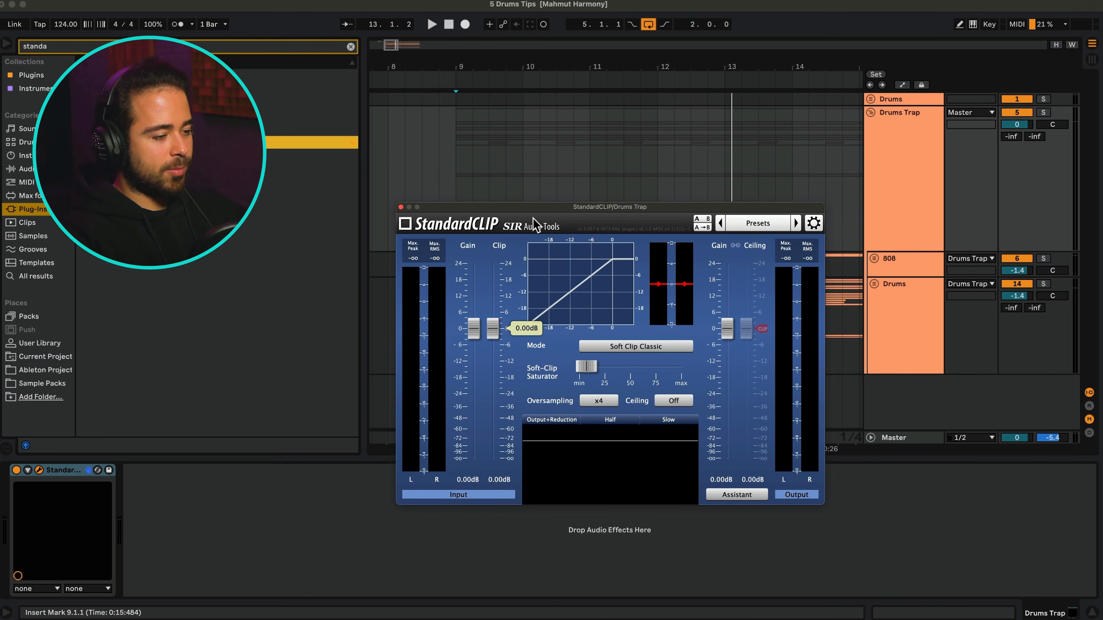
drag(534, 209, 569, 174)
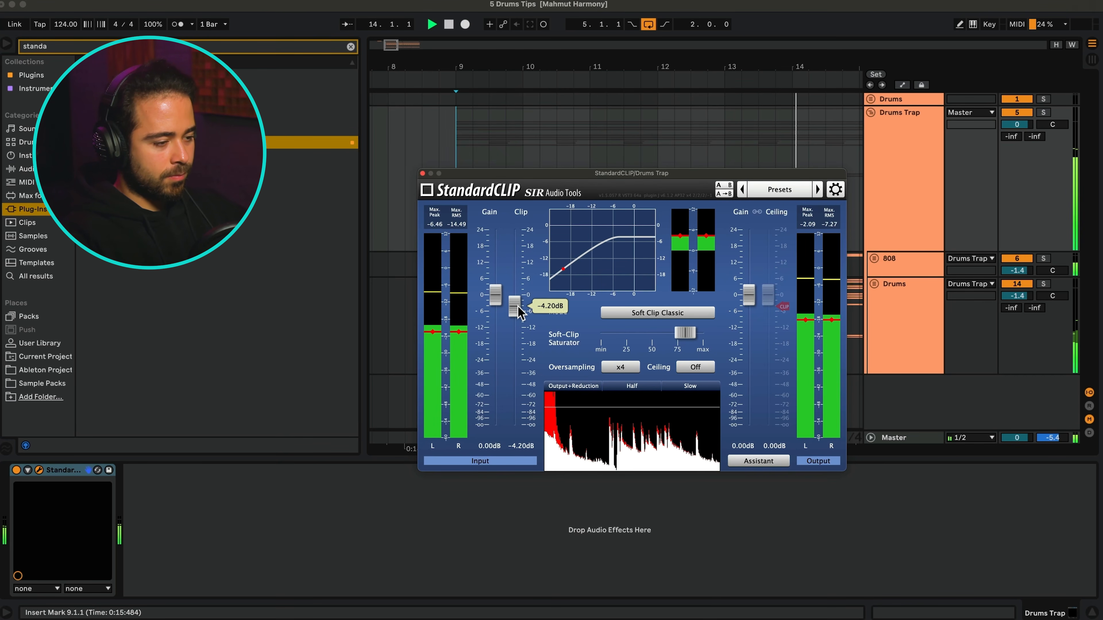
drag(518, 304, 517, 300)
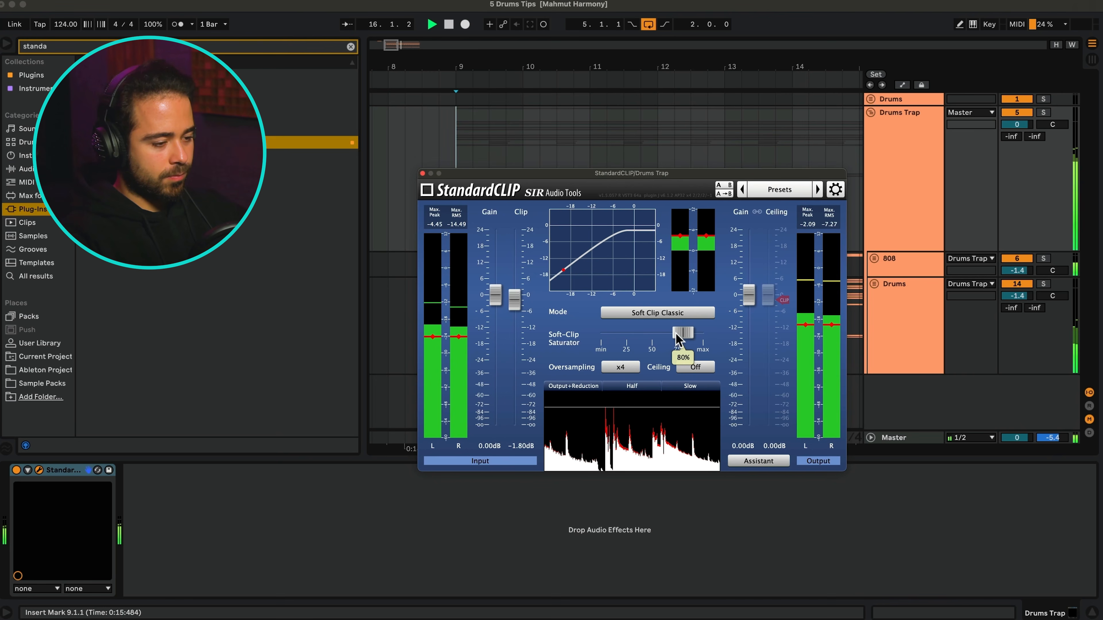
drag(659, 173, 616, 122)
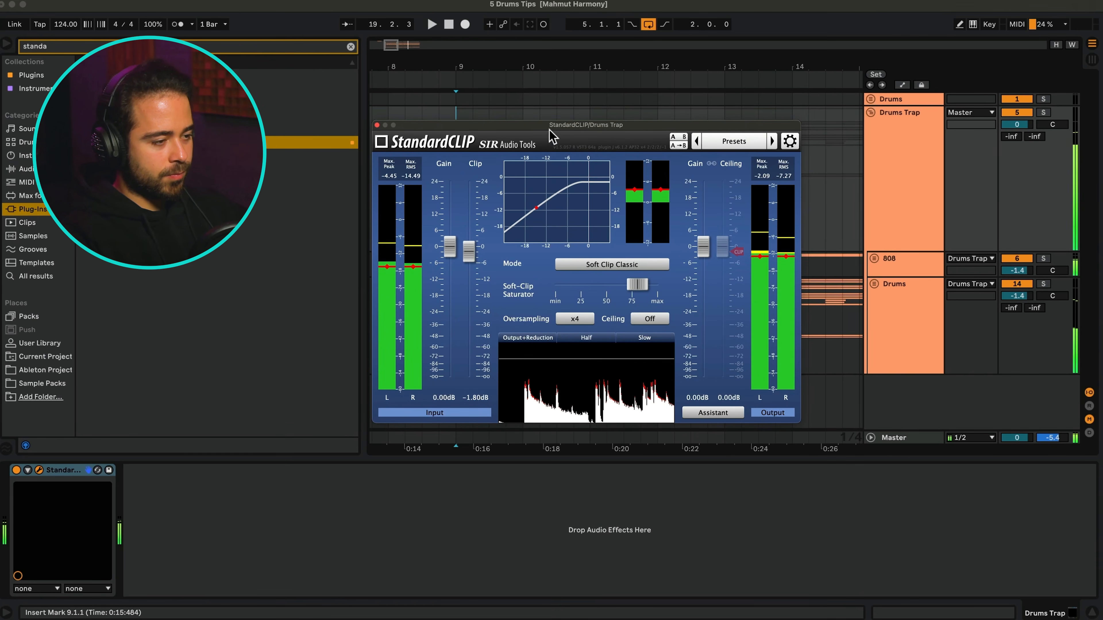
Step: Compare the Drums Trap playback from bar 9 with StandardCLIP off and on
key(space)
click(17, 471)
key(space)
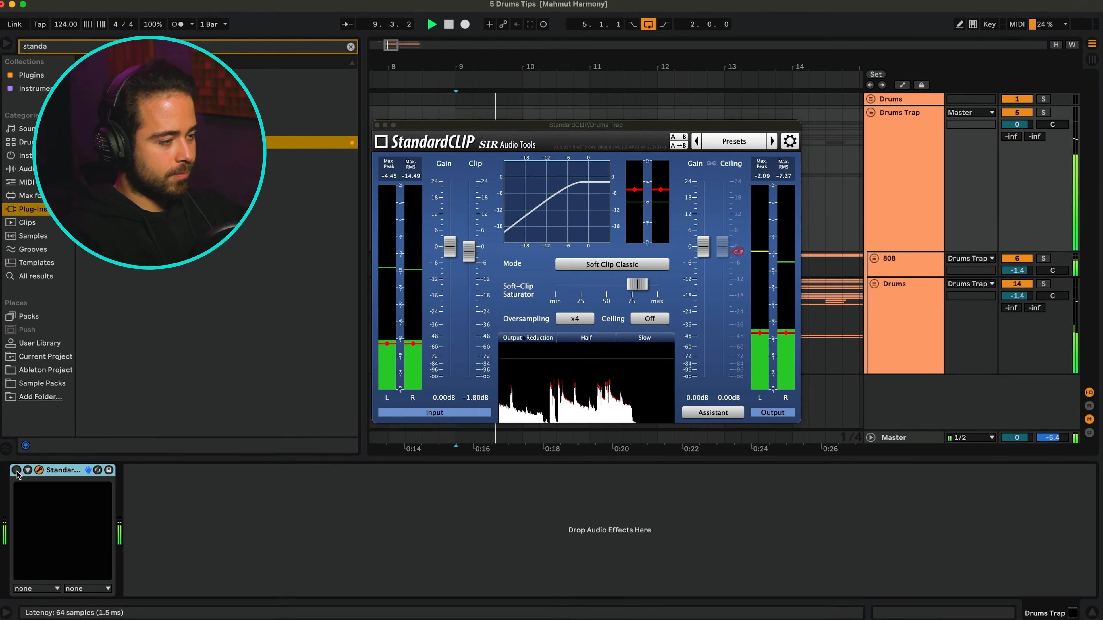
drag(476, 126, 490, 128)
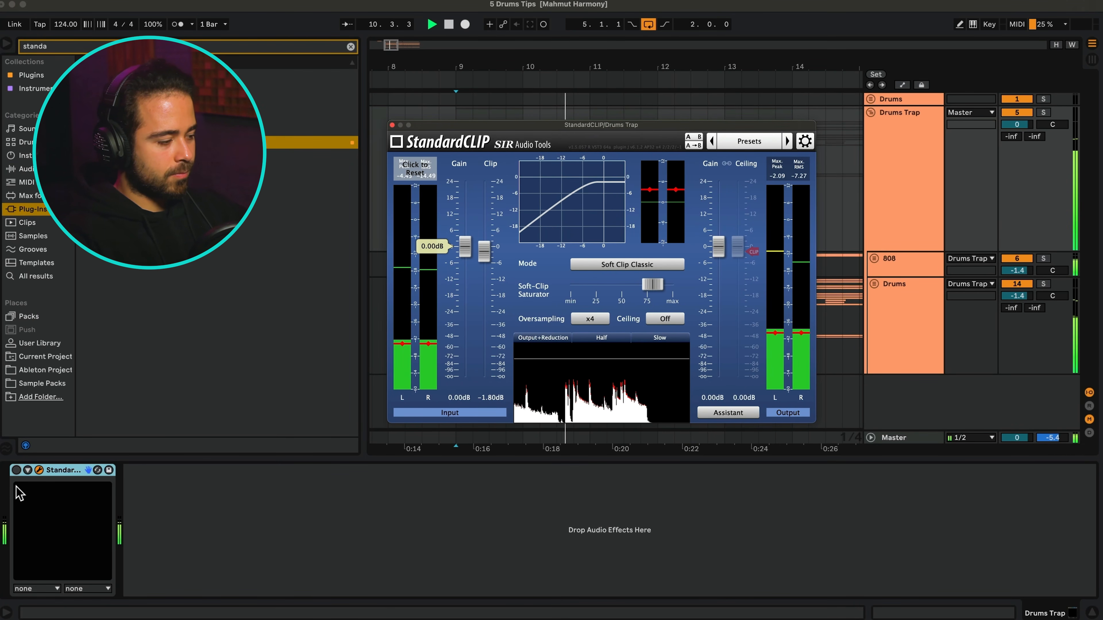
click(16, 470)
key(space)
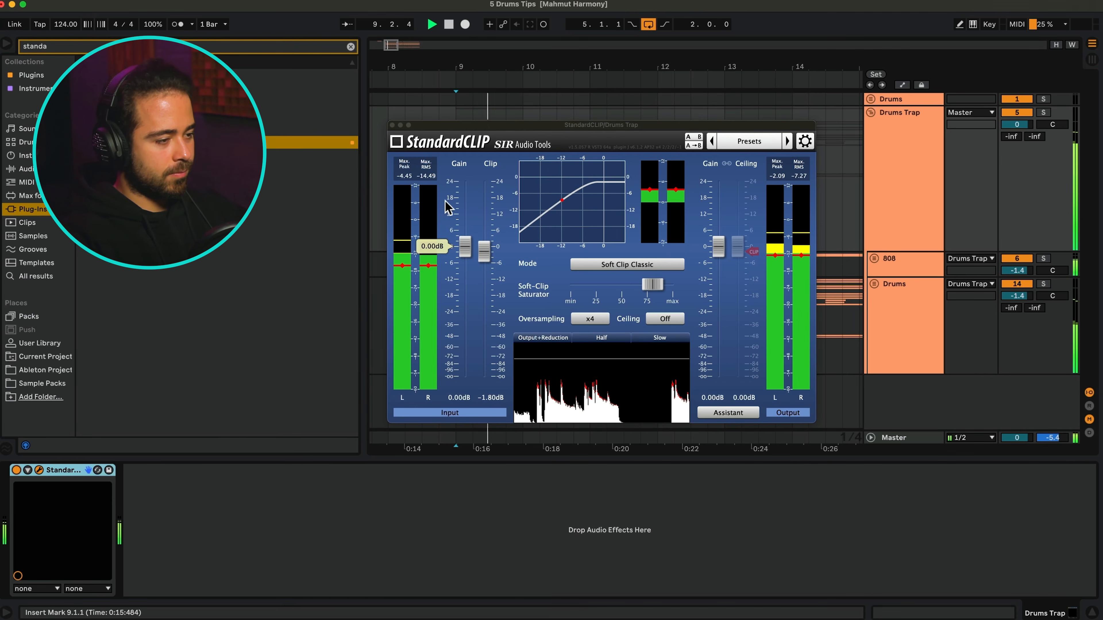
drag(549, 125, 491, 115)
mouse_move(599, 277)
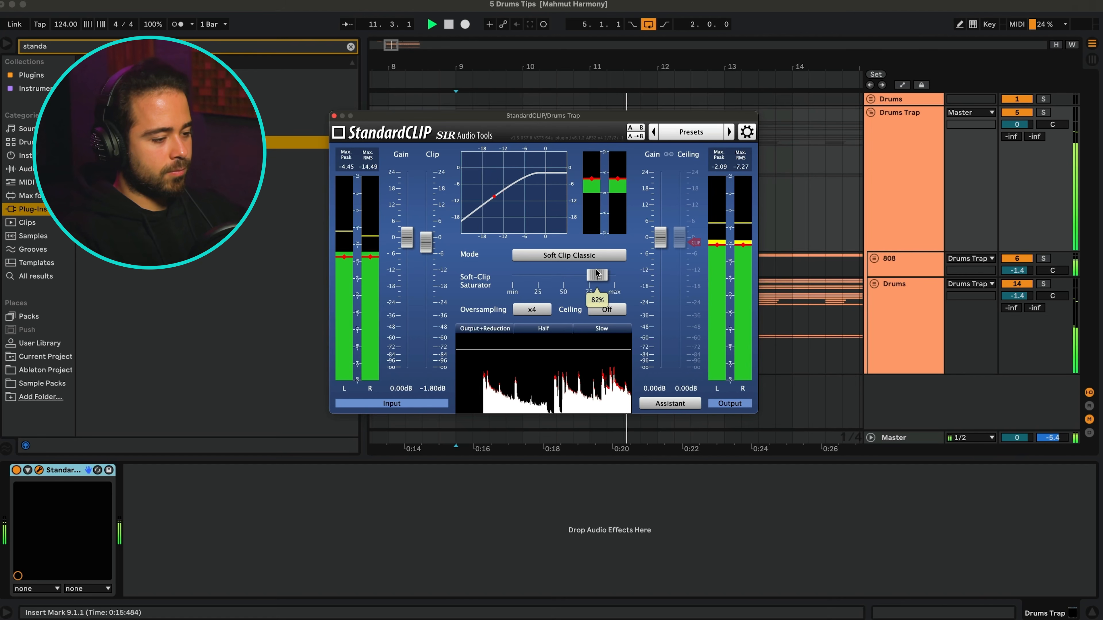
key(space)
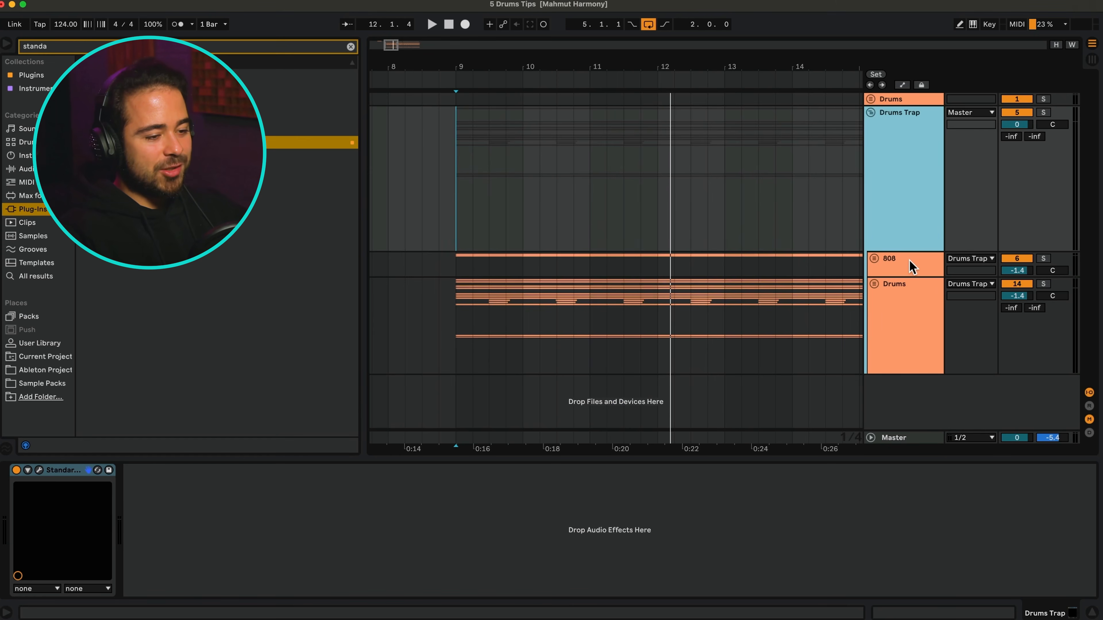
Step: Check the 808 and Drums tracks inside the Drums Trap group, then reopen the group's StandardCLIP window
click(907, 272)
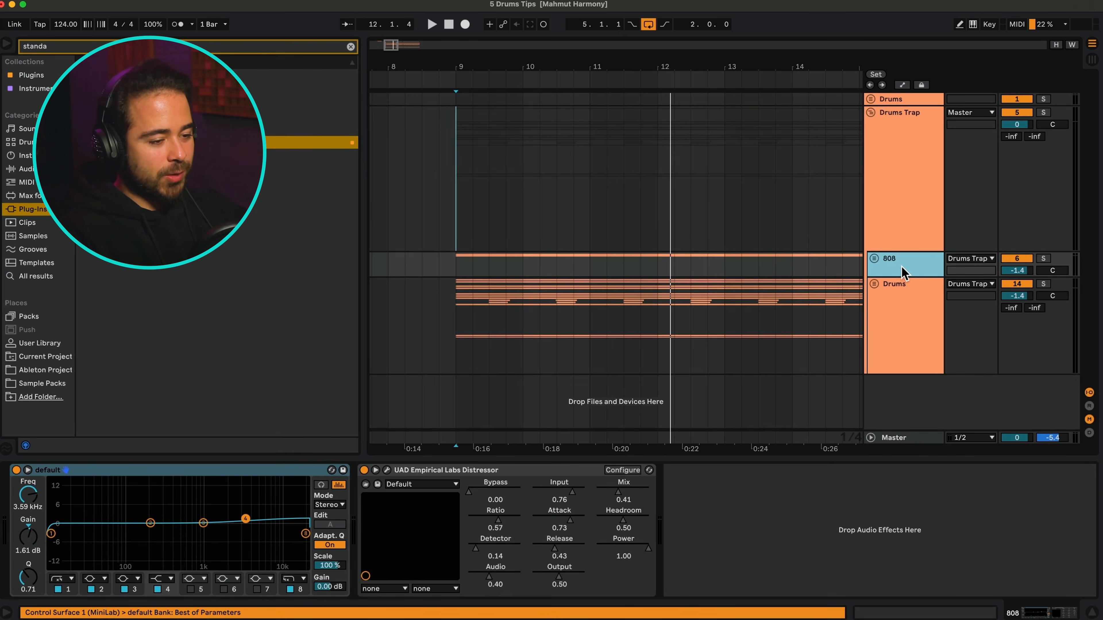
click(911, 307)
click(911, 186)
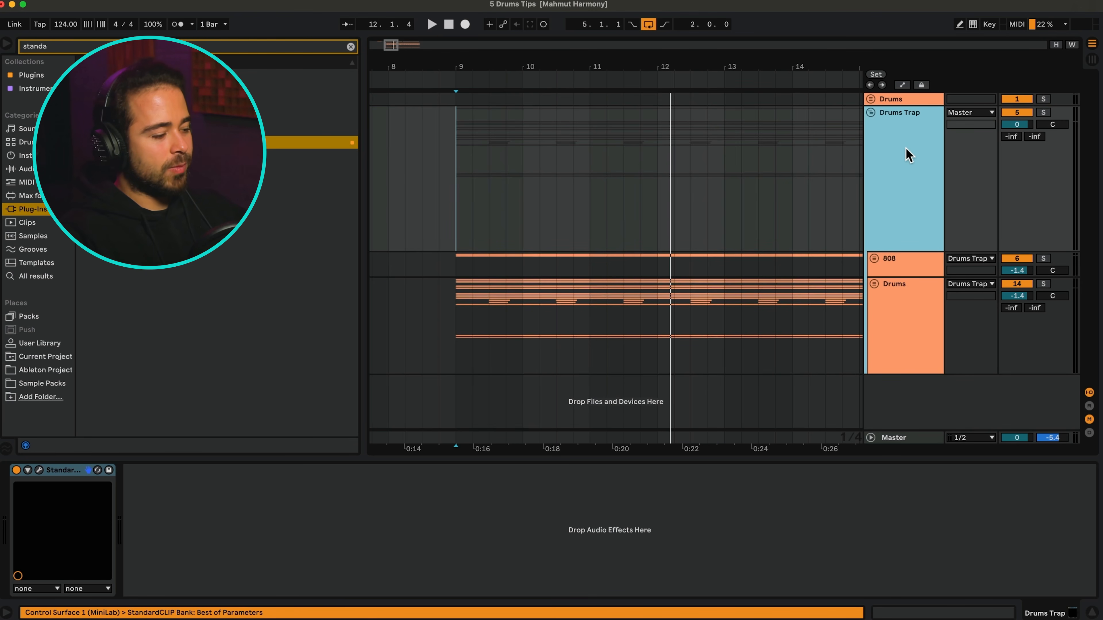
click(39, 470)
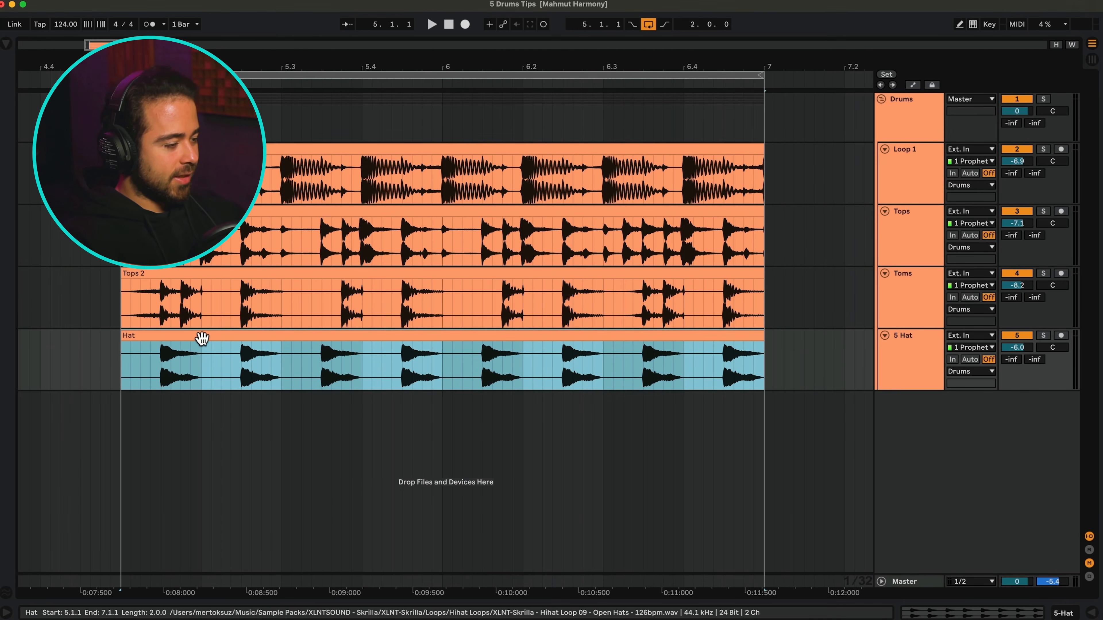
Step: Duplicate the 5 Hat track together with its clip
scroll(221, 347, left, 2)
click(256, 355)
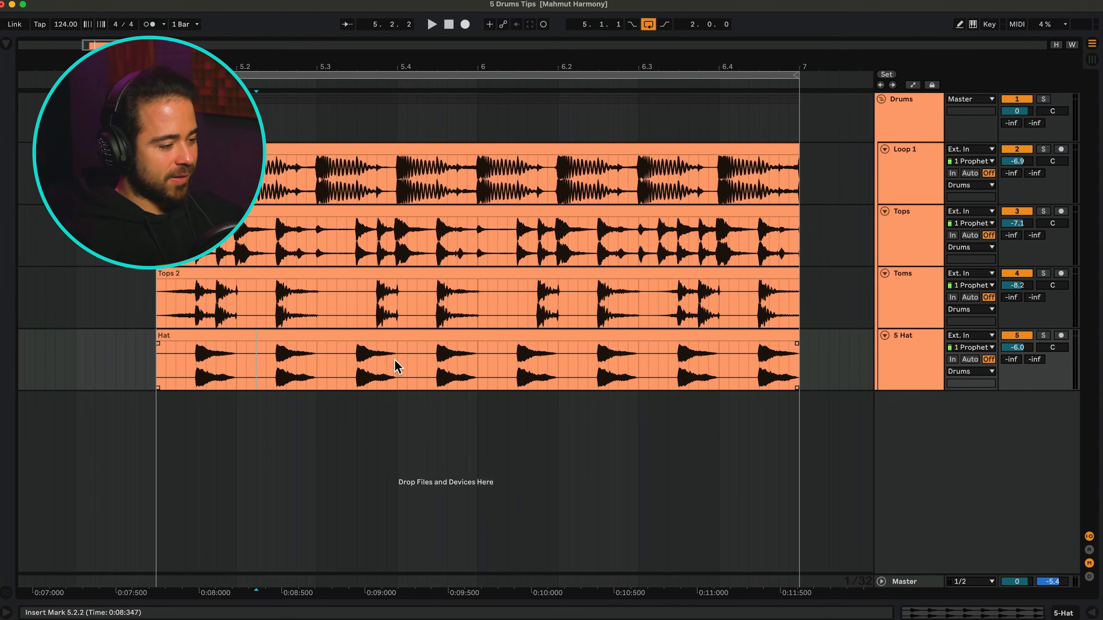
scroll(396, 359, up, 3)
scroll(773, 352, down, 5)
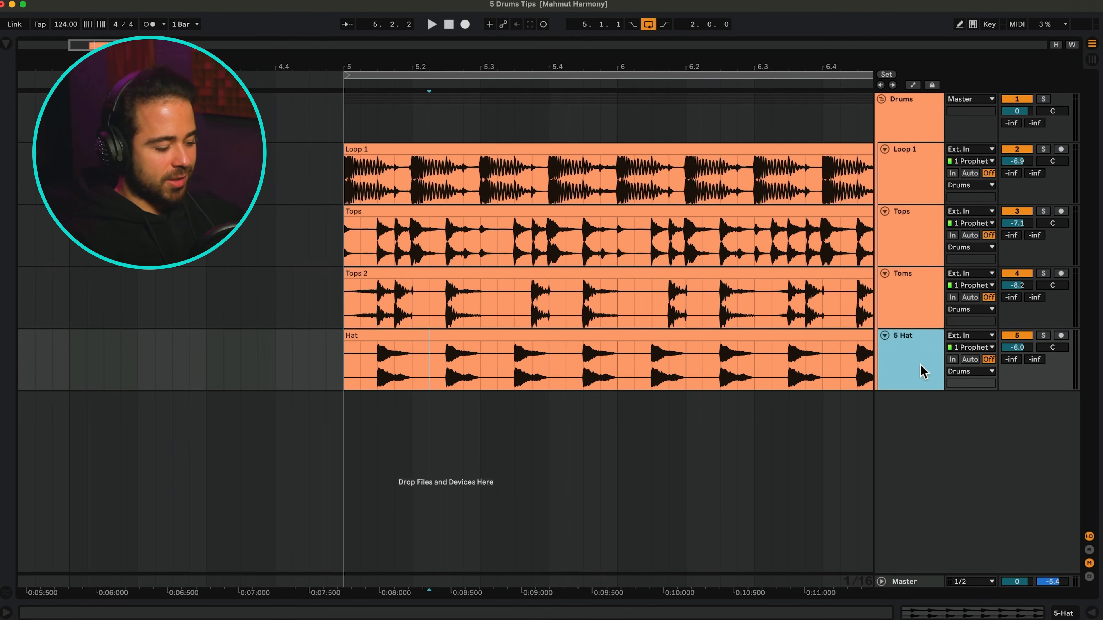
key(super+d)
Step: Shift the duplicated Hat clip on track 6 slightly later than the original at bar 5
scroll(349, 415, up, 3)
scroll(349, 412, up, 5)
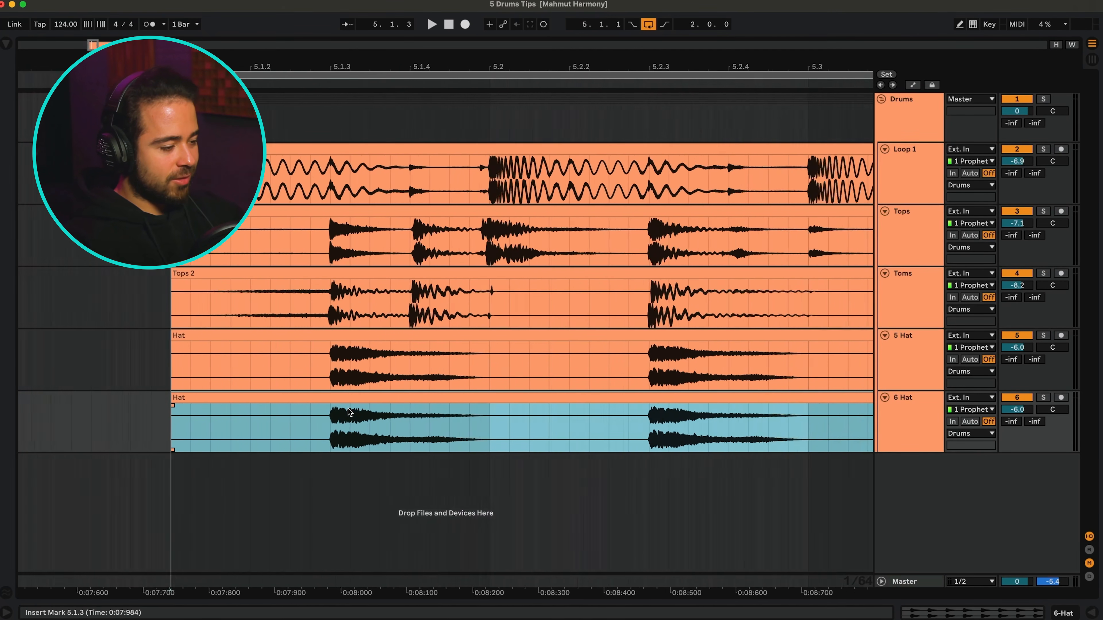
drag(332, 395, 369, 396)
scroll(369, 395, down, 5)
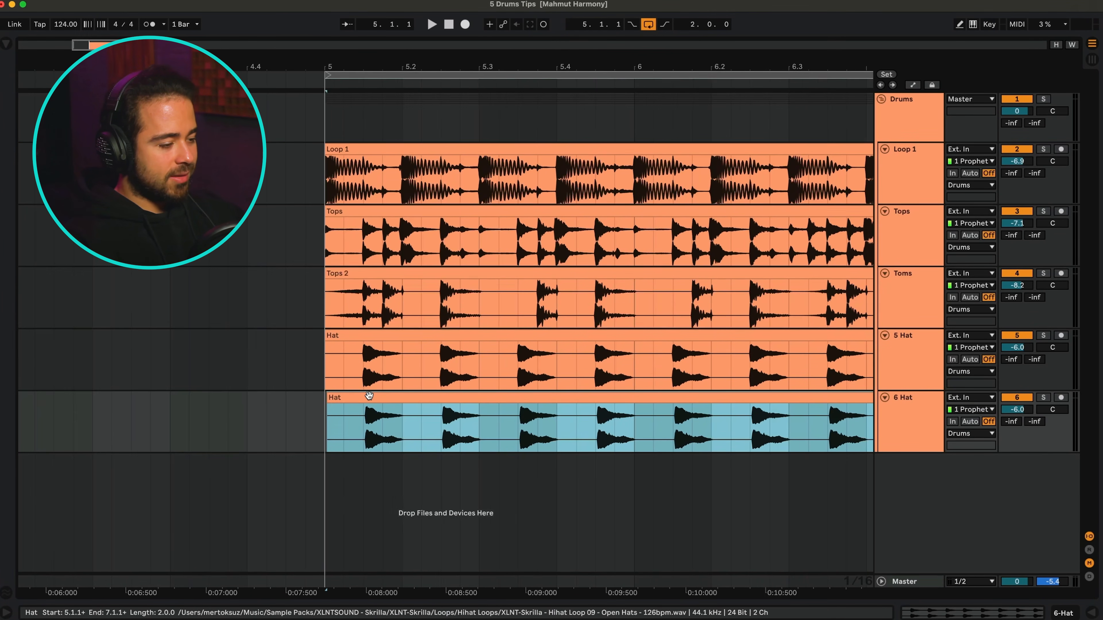
Step: Pan the 5 Hat track to 50L and the 6 Hat track to 50R
click(933, 381)
mouse_move(1052, 350)
mouse_down()
mouse_move(1052, 391)
mouse_move(1052, 369)
mouse_up()
click(933, 425)
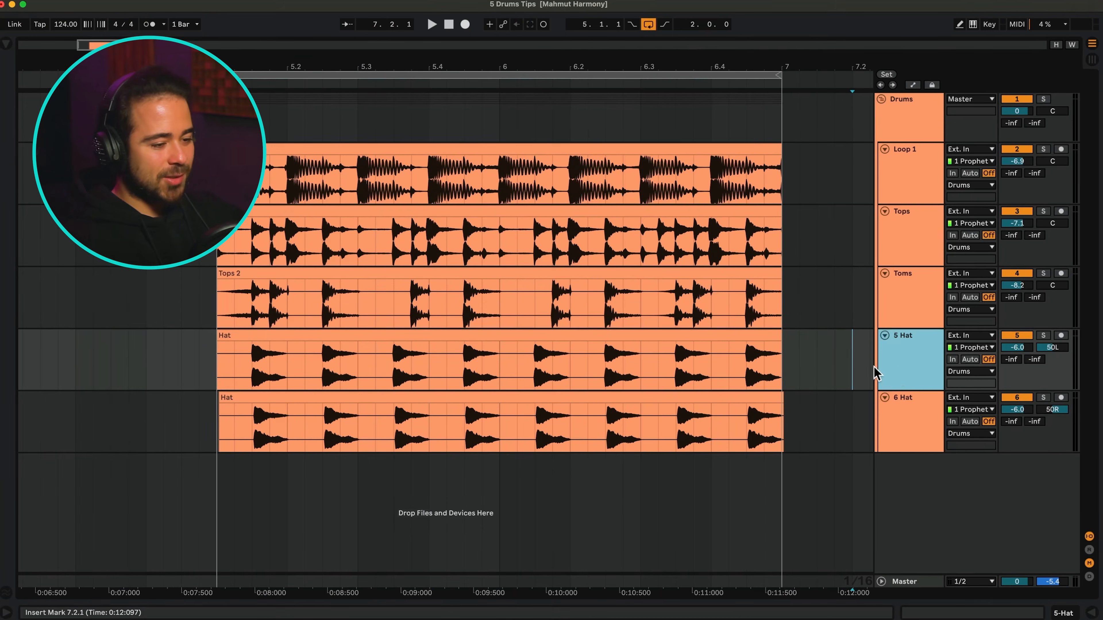
Step: Solo the 5 Hat and 6 Hat tracks together and play the loop from bar 5 to hear the stereo width
click(910, 424)
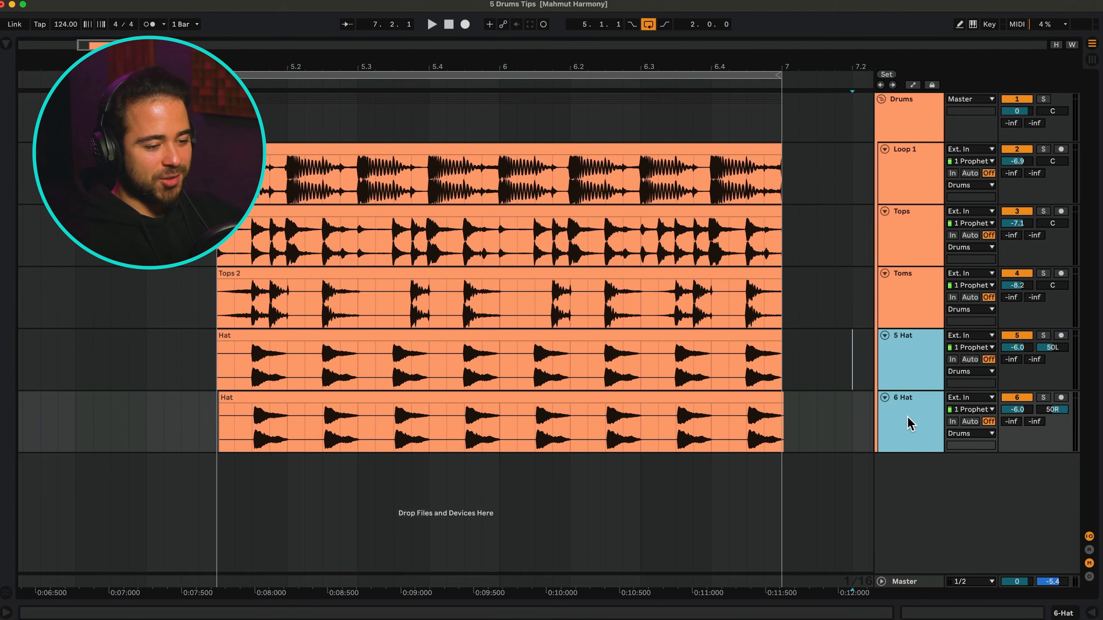
click(1046, 336)
scroll(491, 365, up, 3)
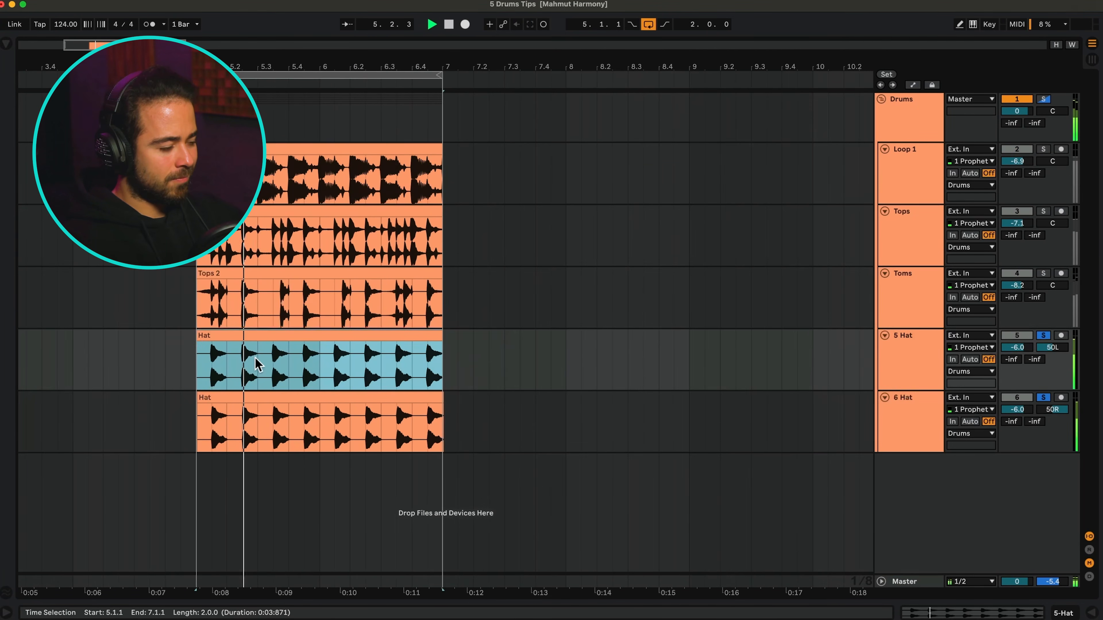
scroll(245, 366, up, 3)
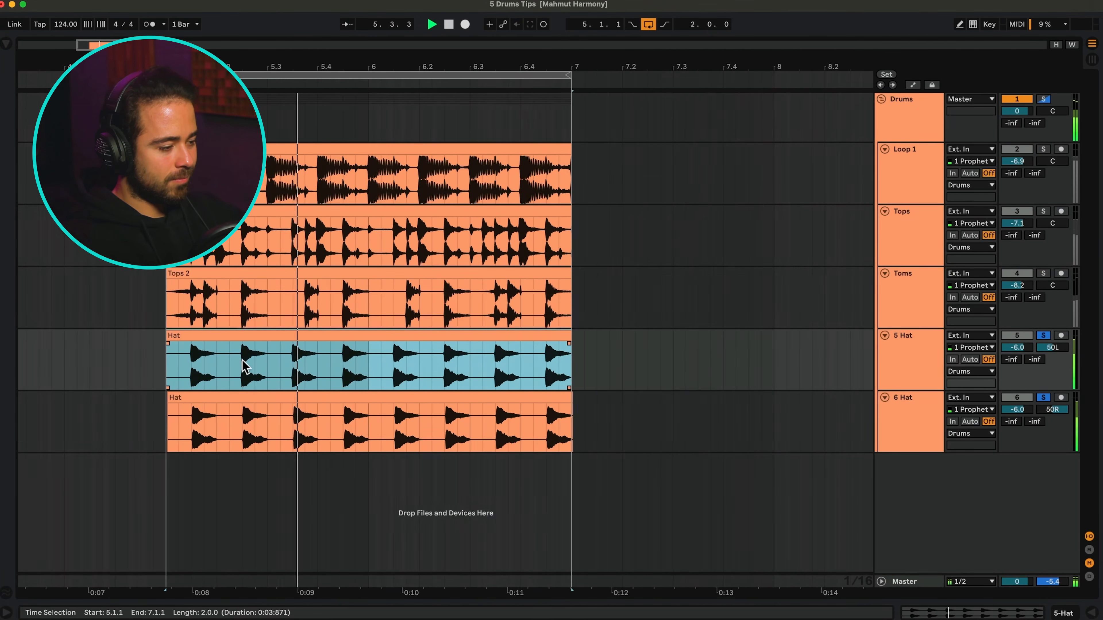
scroll(244, 366, up, 5)
scroll(308, 372, down, 5)
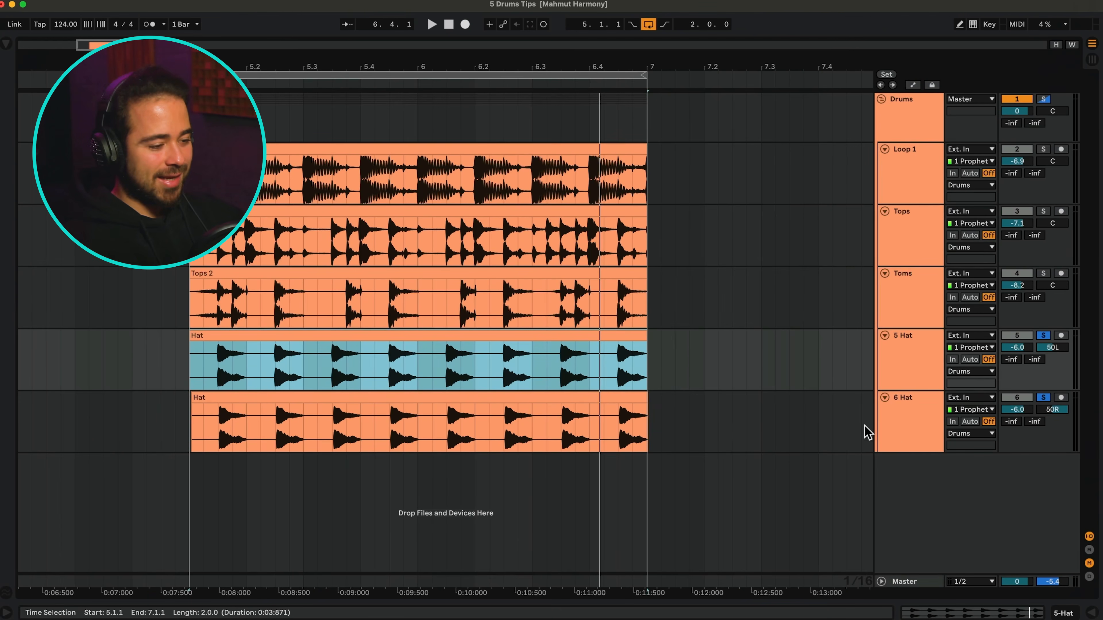
Step: Duplicate the 6 Hat track and reset the copy's pan to centre
click(908, 430)
key(super+d)
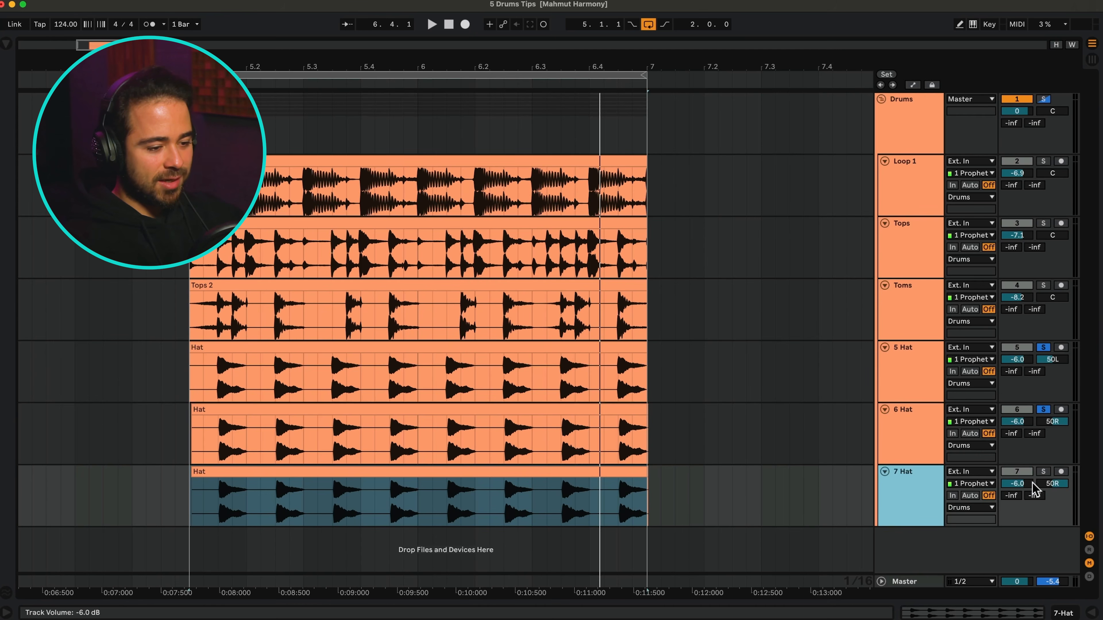
double_click(1052, 484)
Step: Solo the centred 7 Hat track during playback, then solo the panned 5 Hat and 6 Hat pair to compare the width
click(1044, 472)
key(space)
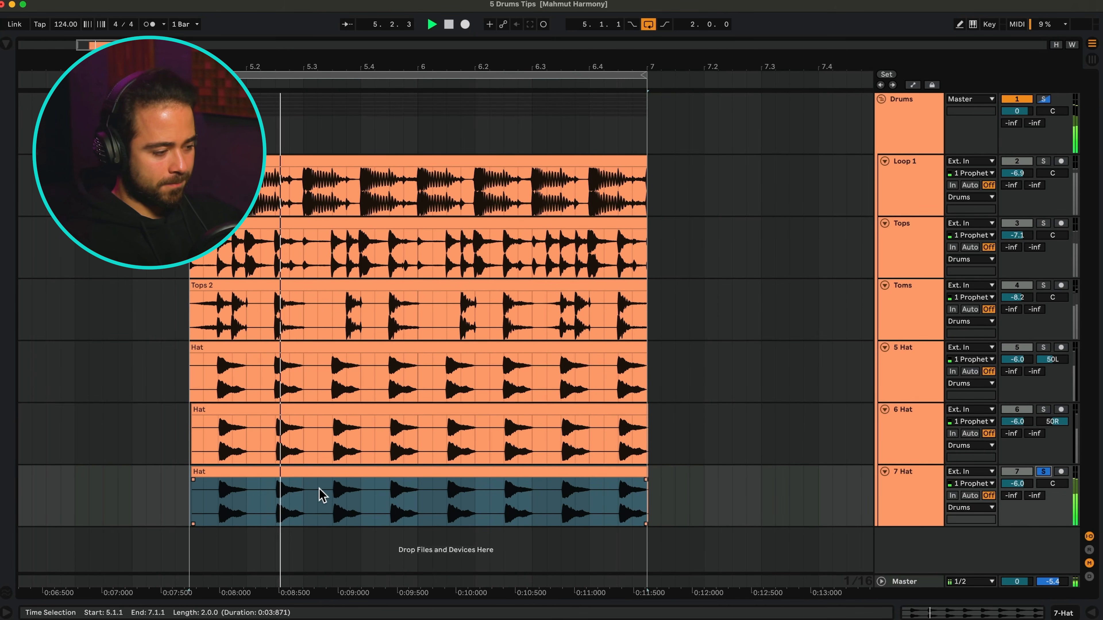
scroll(320, 494, left, 2)
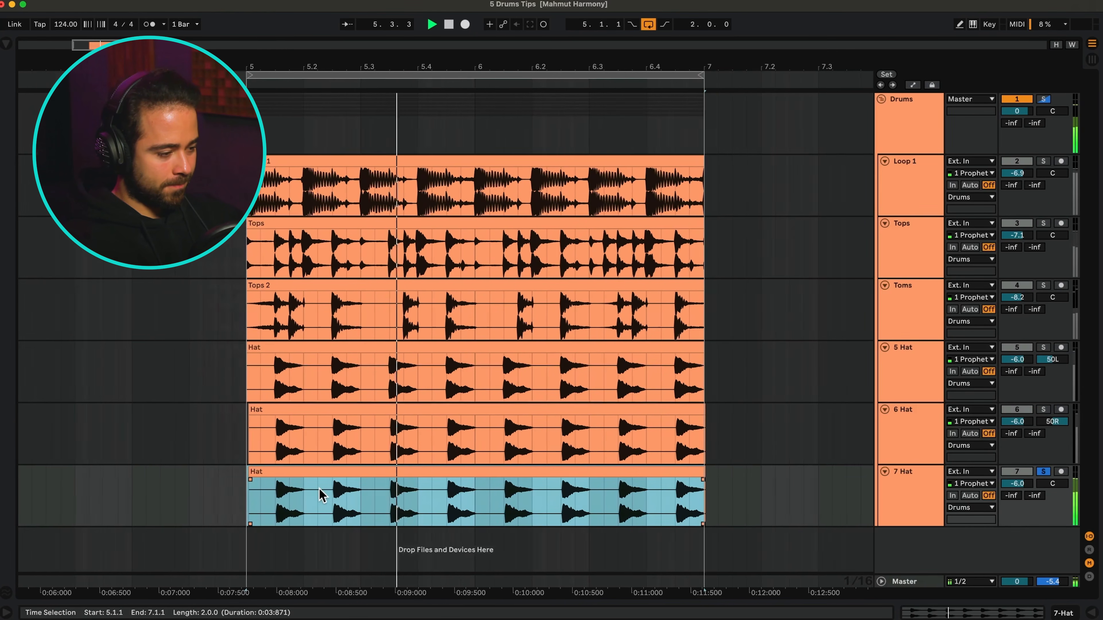
scroll(320, 494, up, 4)
scroll(674, 472, down, 3)
click(1044, 409)
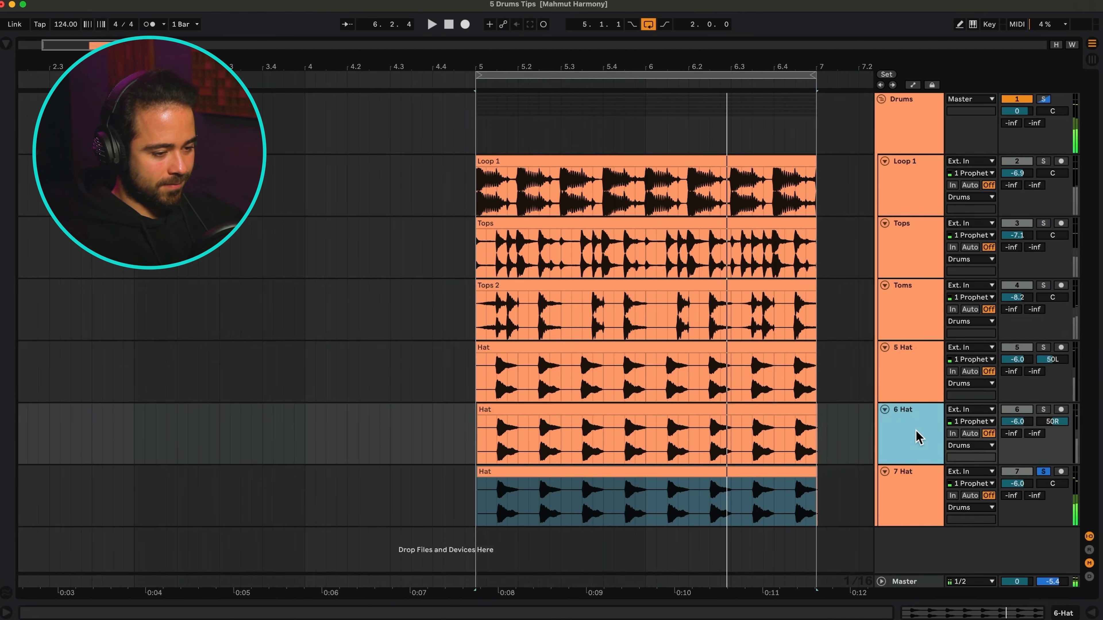
super+click(1044, 347)
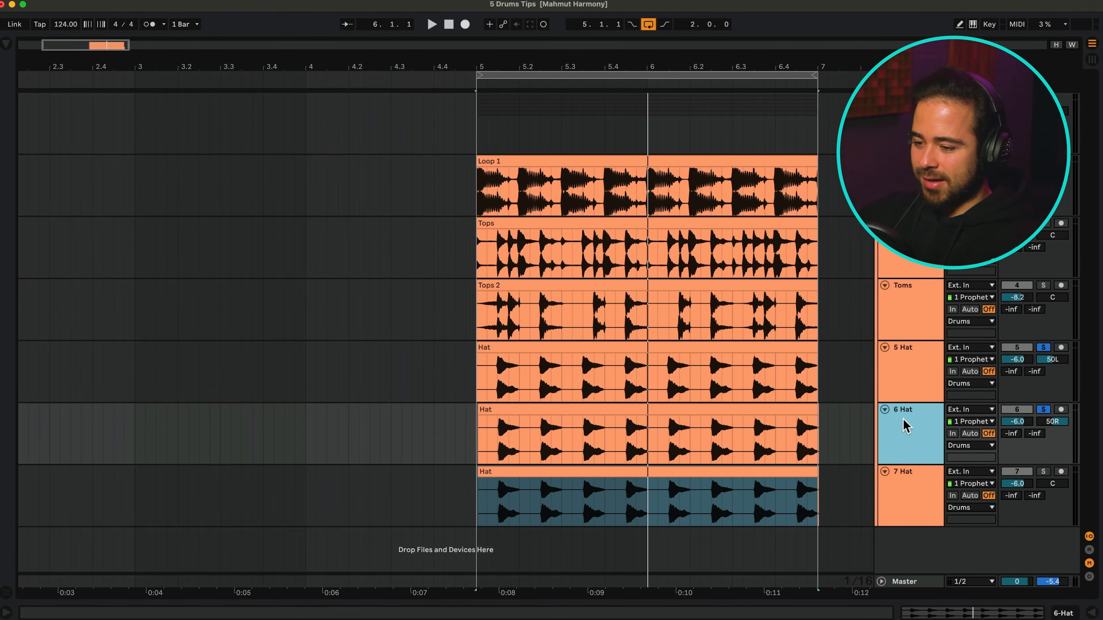
Step: Delete the duplicate 6 Hat and 7 Hat tracks, and place the insert marker in the original Hat clip at 5.1.2
key(Delete)
key(Delete)
scroll(482, 346, up, 5)
click(530, 344)
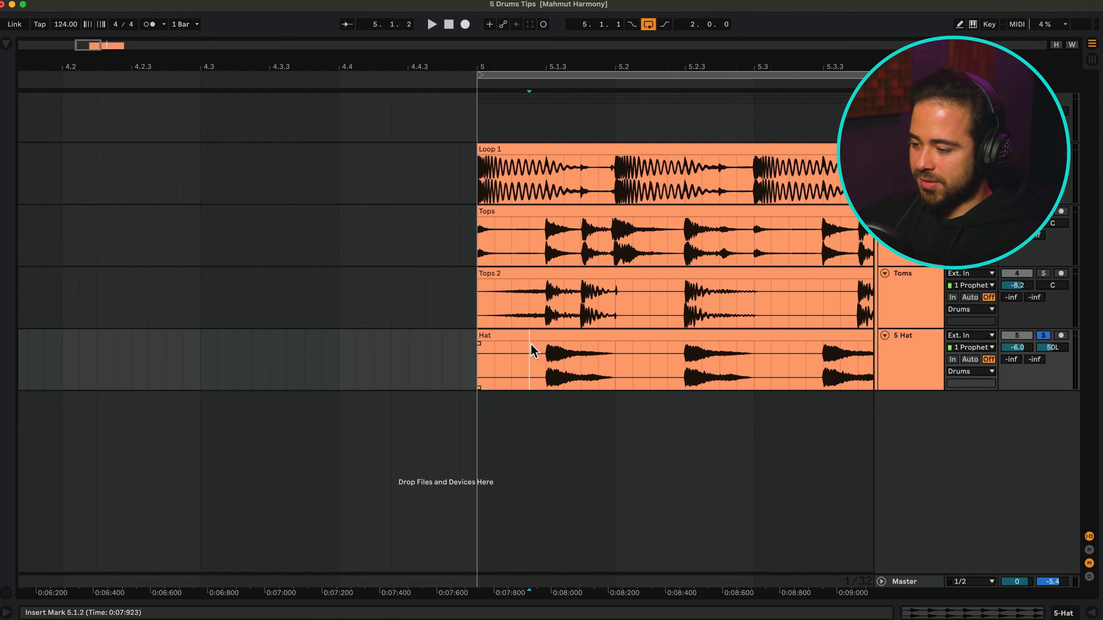
Step: Select the Hat clip and add the Delay audio effect to the 5 Hat track
click(536, 337)
scroll(537, 337, down, 5)
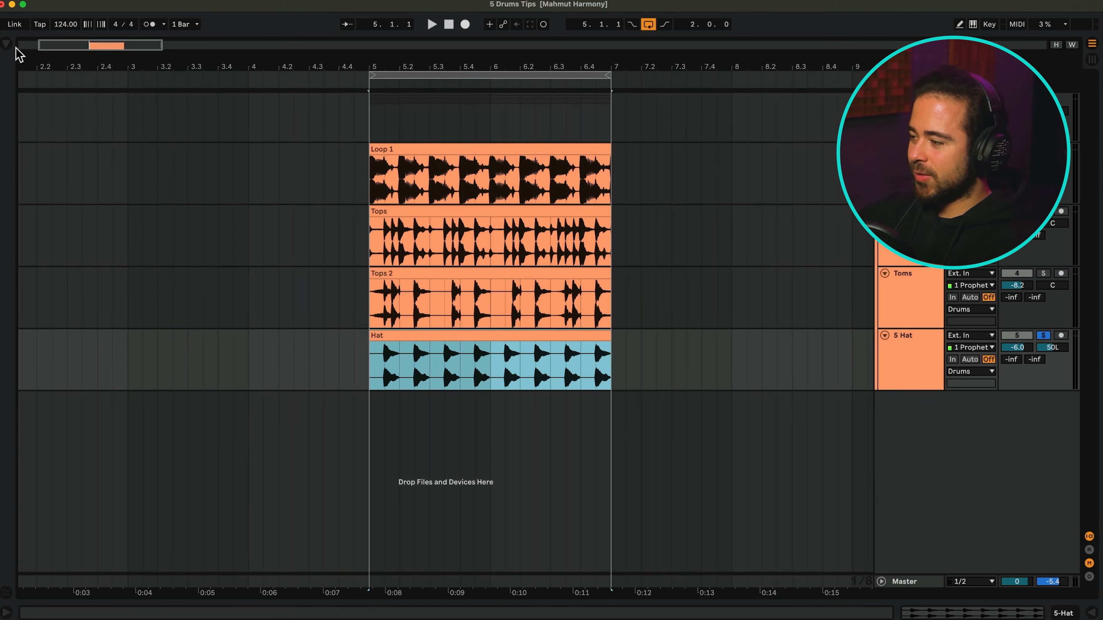
click(7, 44)
click(38, 170)
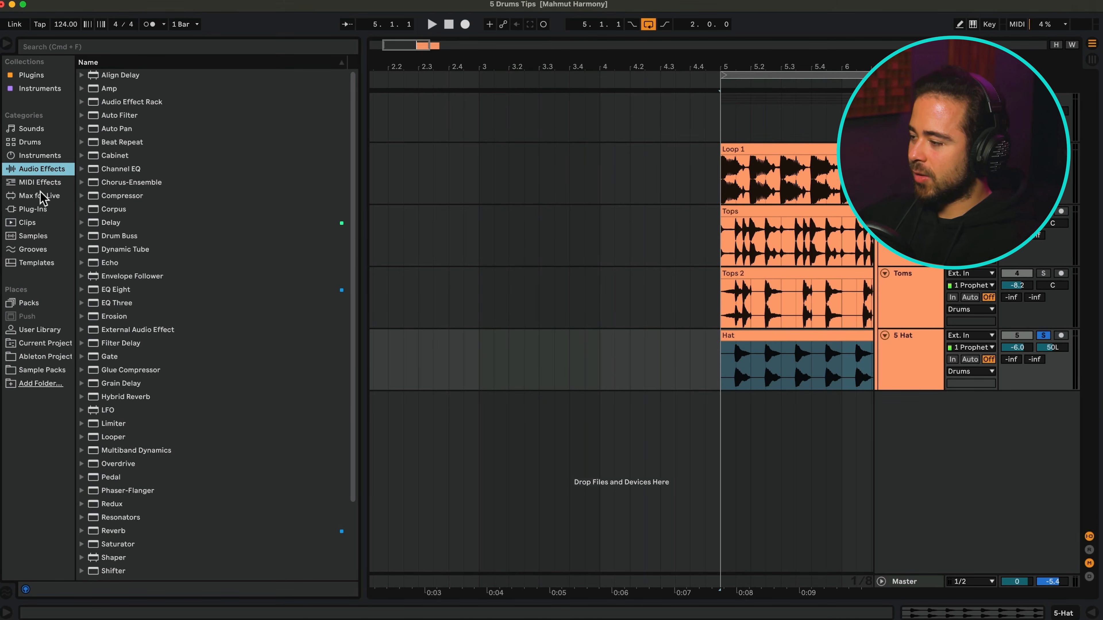
double_click(111, 222)
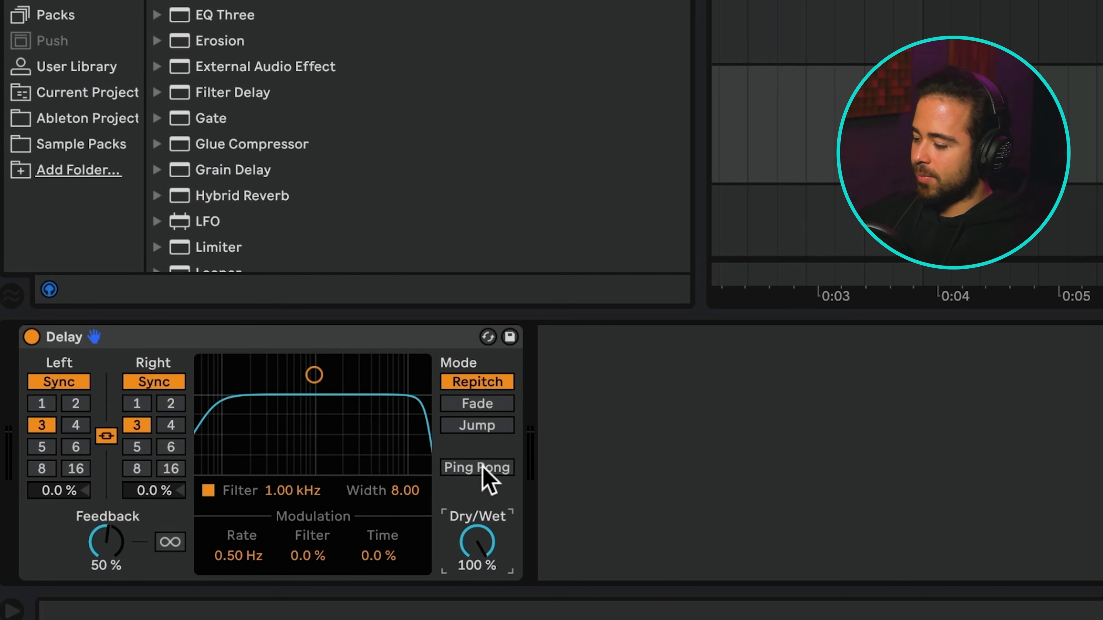
Step: Set the Delay to Ping Pong without filter, unlinked times of 1 ms left and 15 ms right, and 0% feedback
click(209, 490)
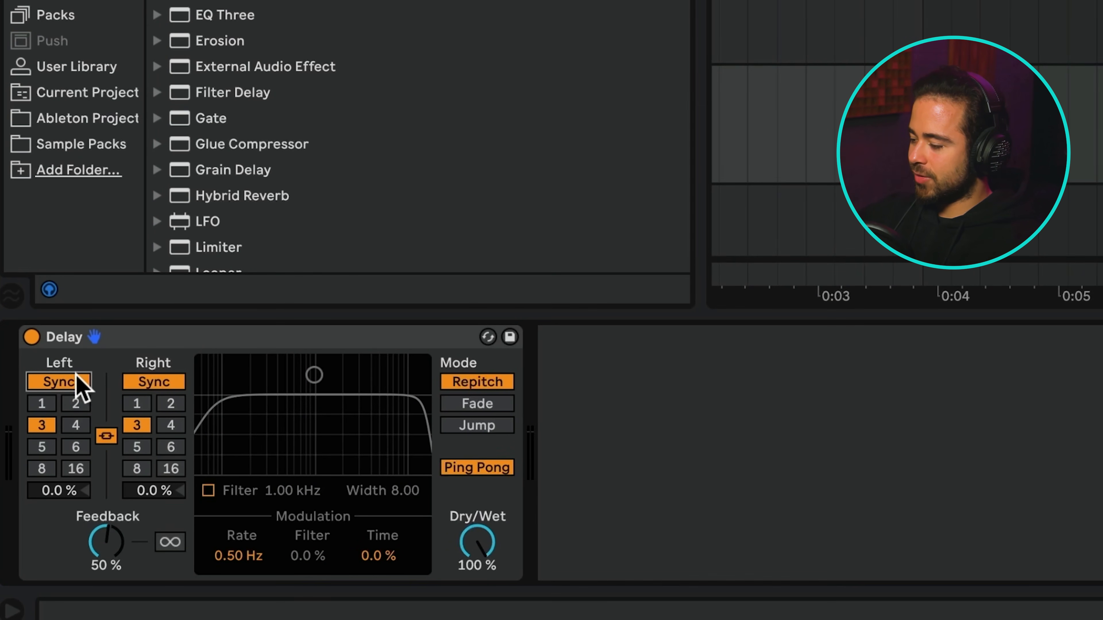
click(76, 383)
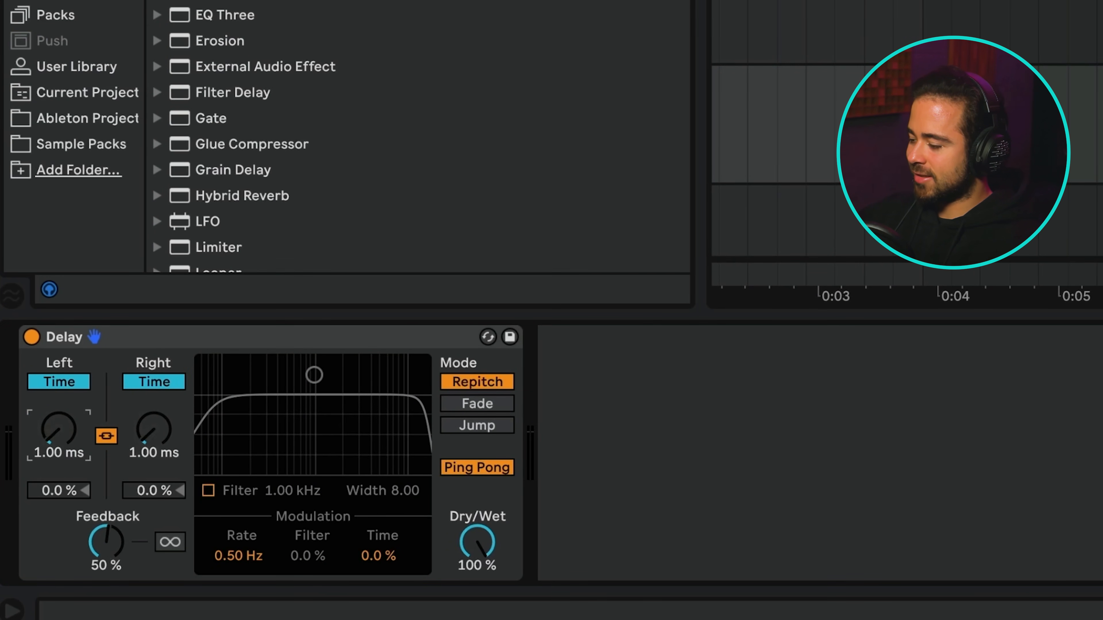
click(106, 436)
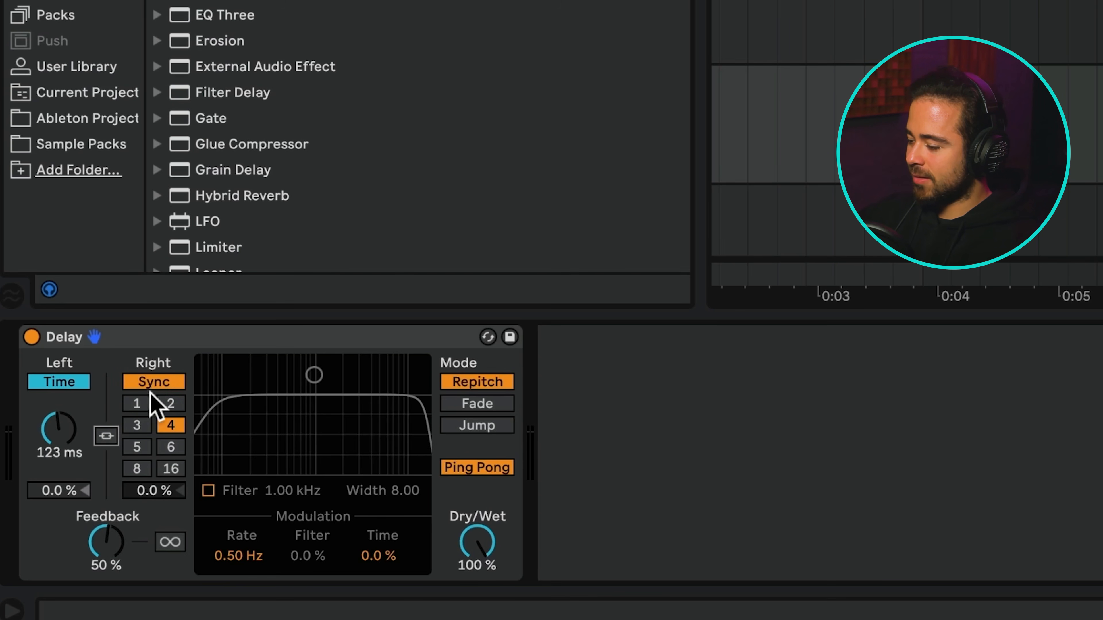
click(159, 385)
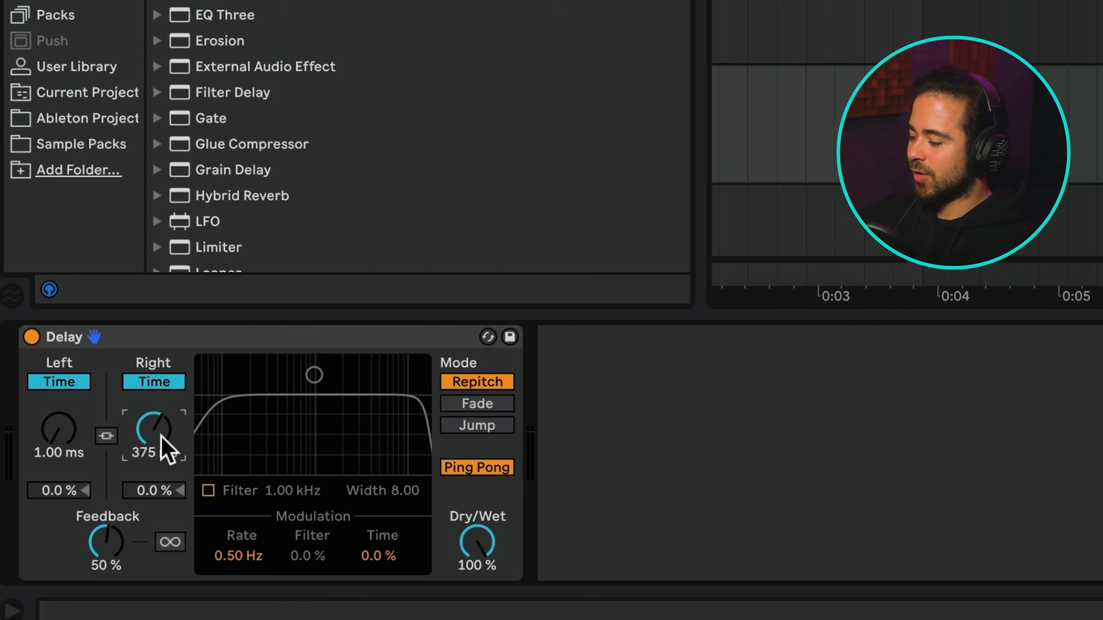
text(5)
key(Return)
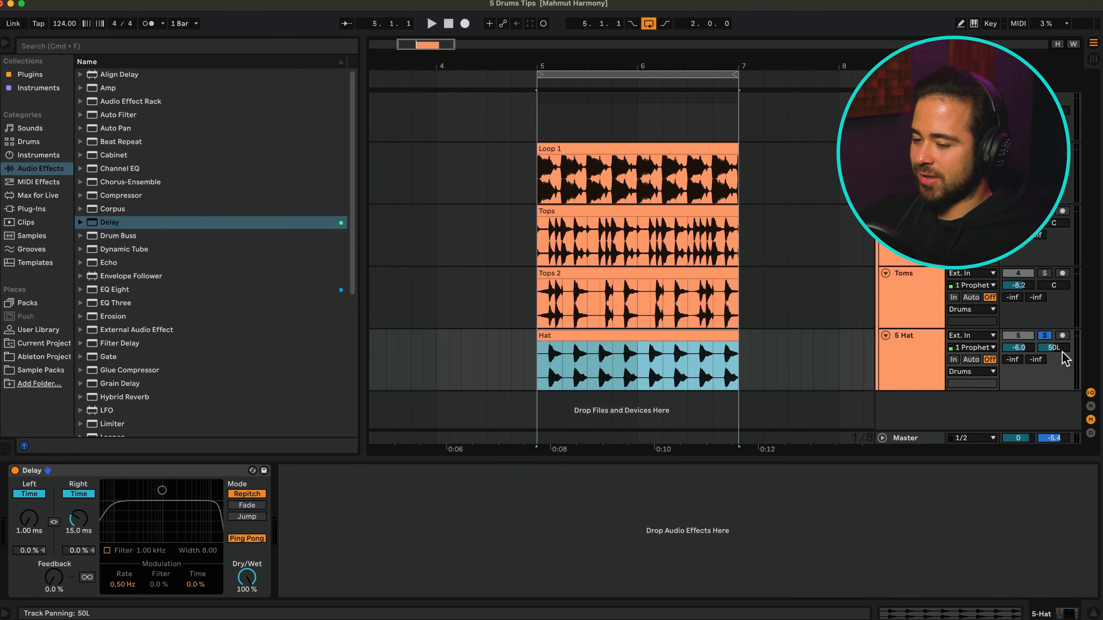
Step: Centre the 5 Hat track's pan, then play the soloed hat while switching the Delay off and on
key(Delete)
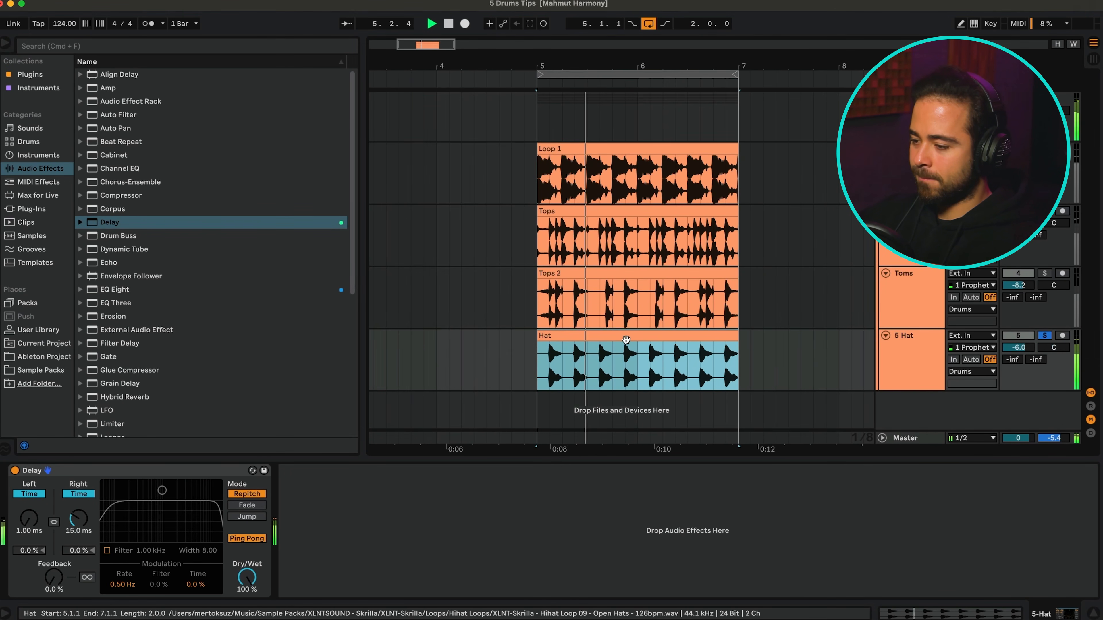
key(space)
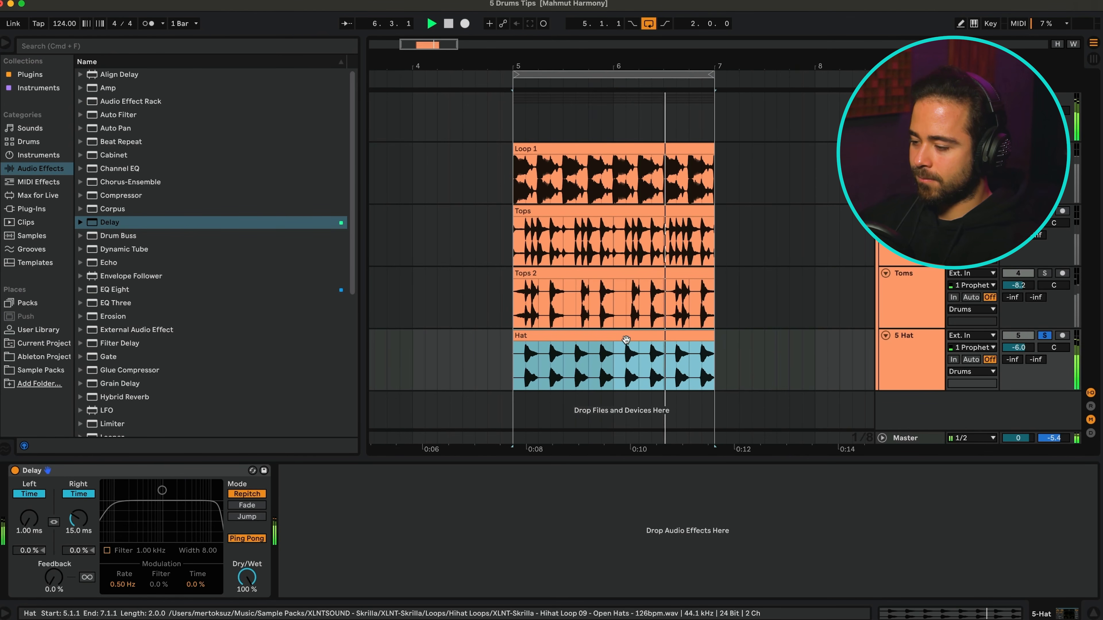
click(15, 471)
key(space)
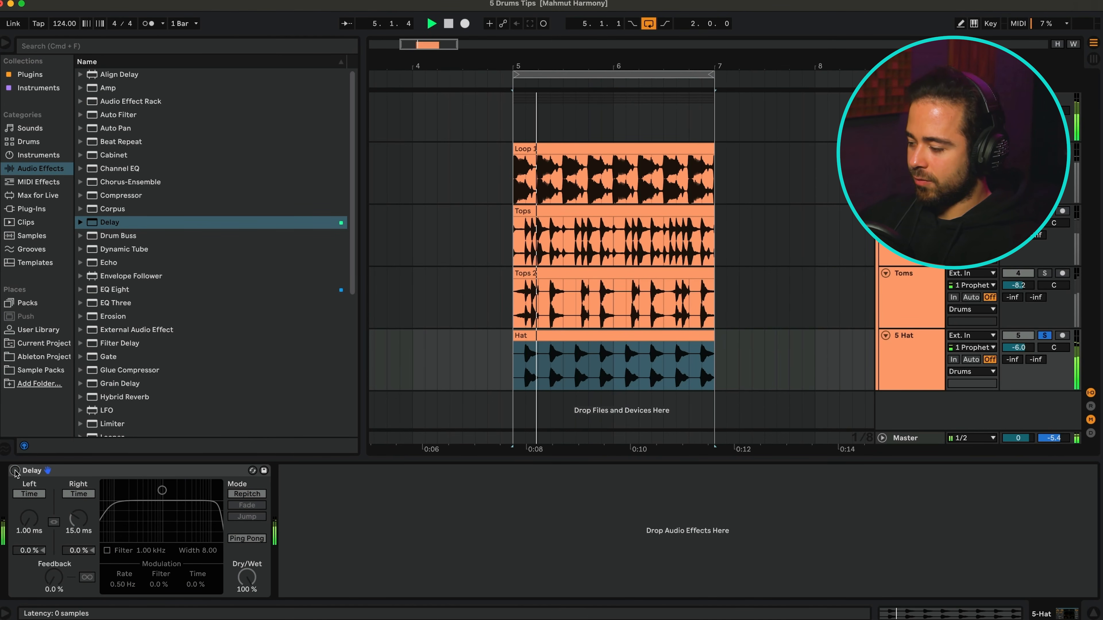
click(14, 470)
key(space)
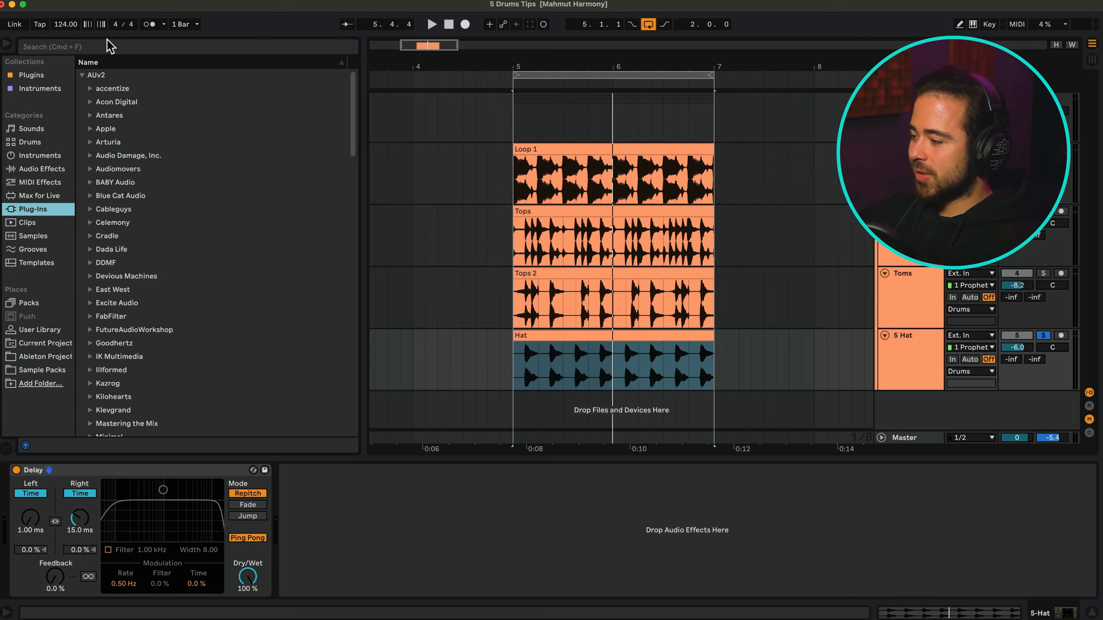
Step: Search the plug-ins for "haas" and add kHs Haas after the Delay on the 5 Hat track
click(108, 46)
text(has)
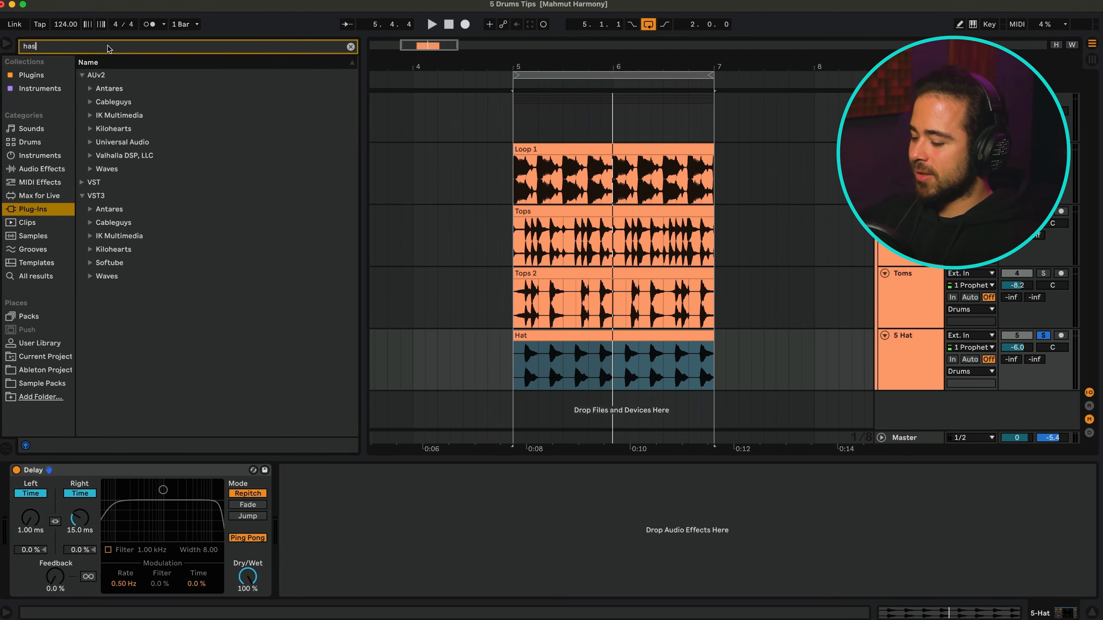
text(s)
click(149, 129)
double_click(143, 133)
drag(409, 134, 510, 215)
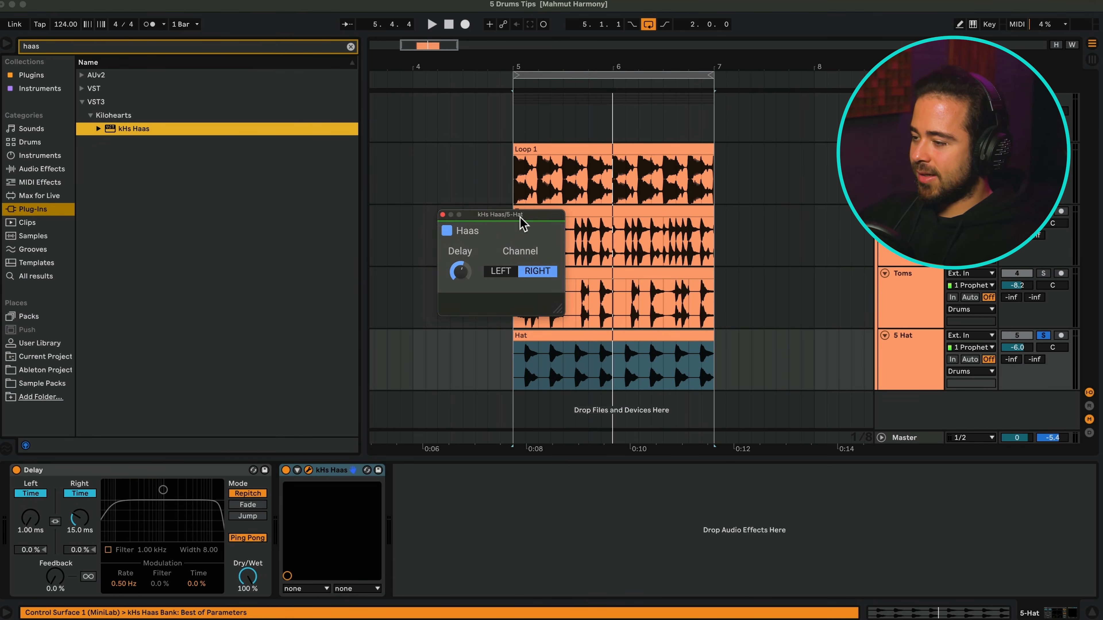
Step: Turn off the Delay on the 5 Hat track and try the Haas plug-in's delay time and channel controls
click(23, 475)
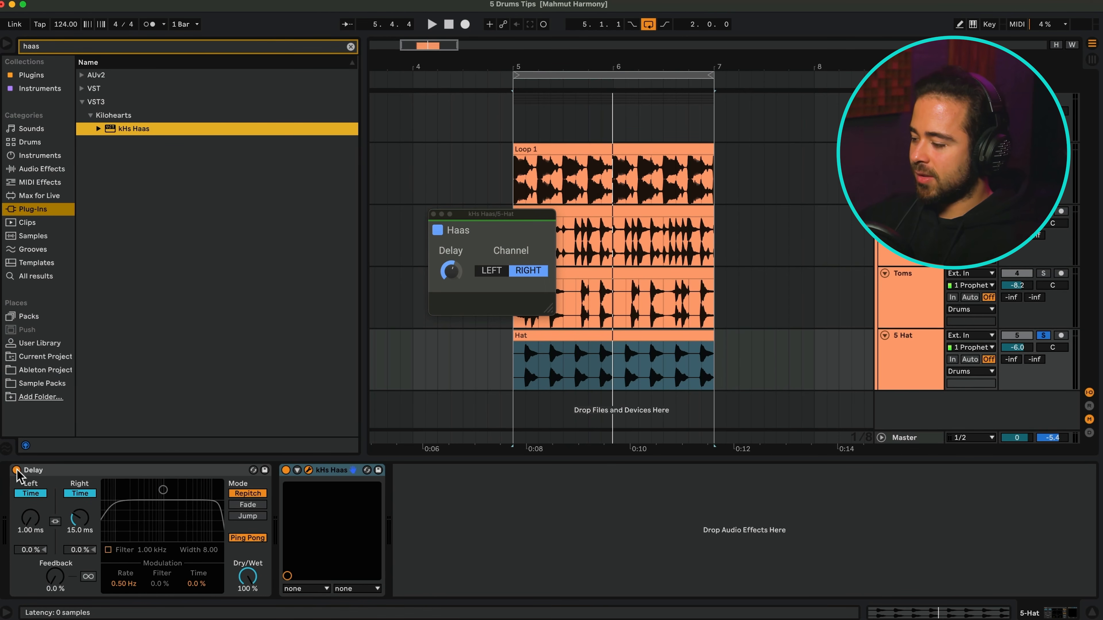
click(16, 471)
drag(451, 270, 439, 269)
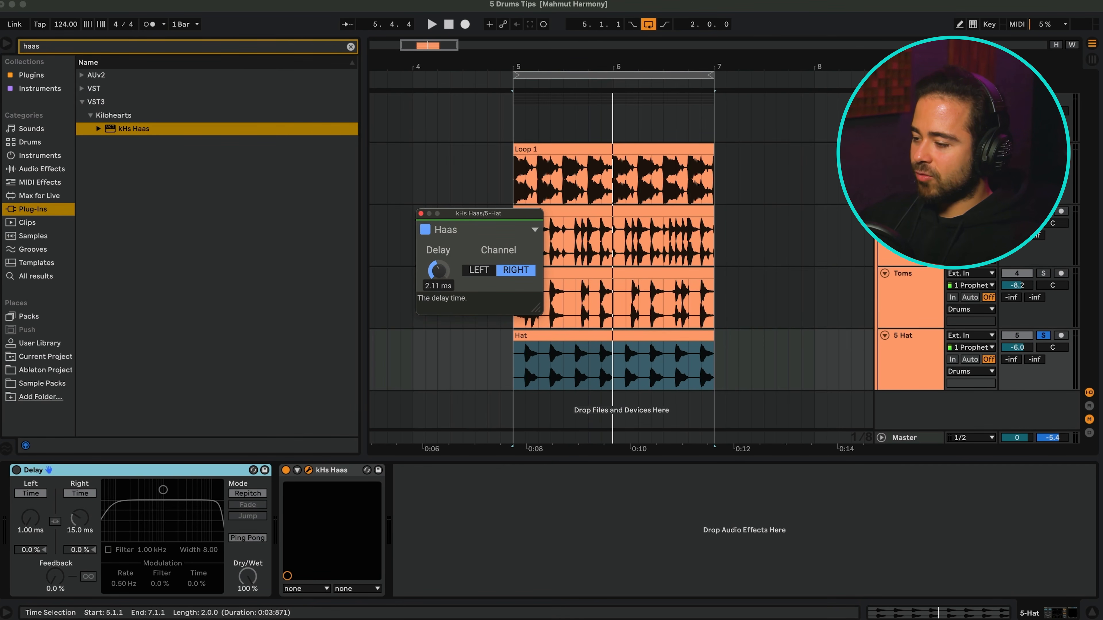
click(480, 272)
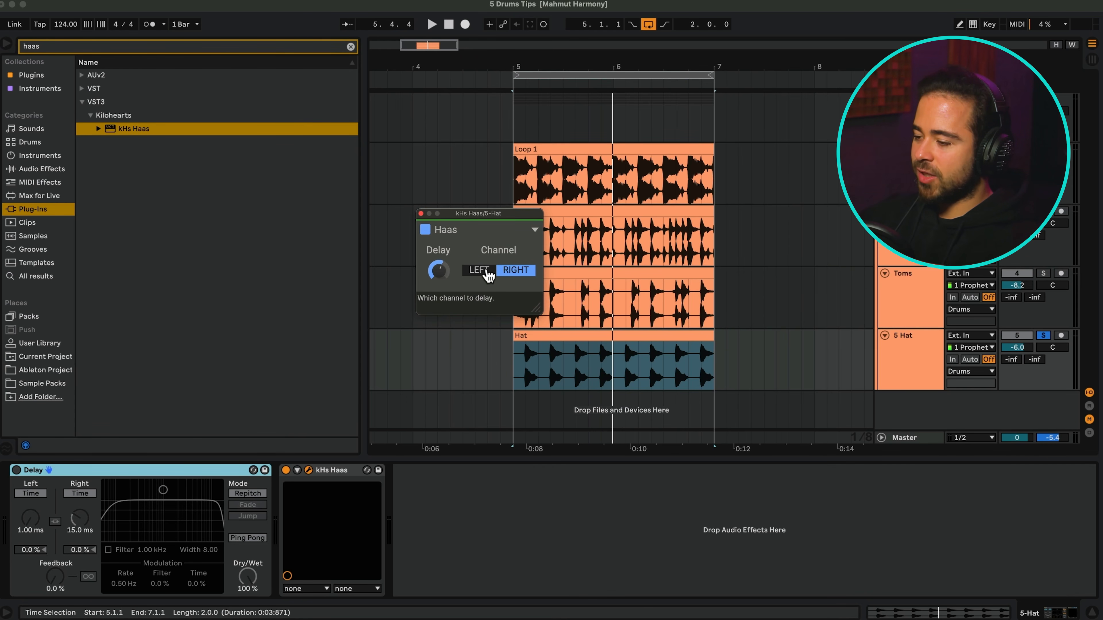
Step: Play the soloed hat and switch kHs Haas off and on to compare its stereo width
key(space)
mouse_move(439, 272)
mouse_down()
mouse_move(438, 256)
mouse_move(439, 279)
mouse_up()
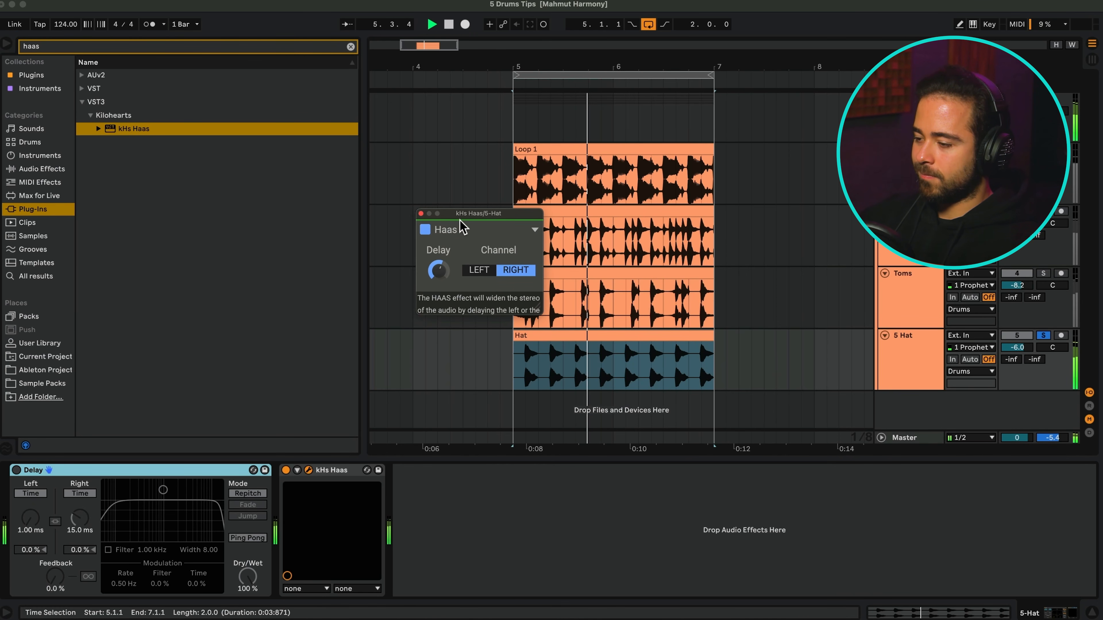
drag(465, 213, 457, 209)
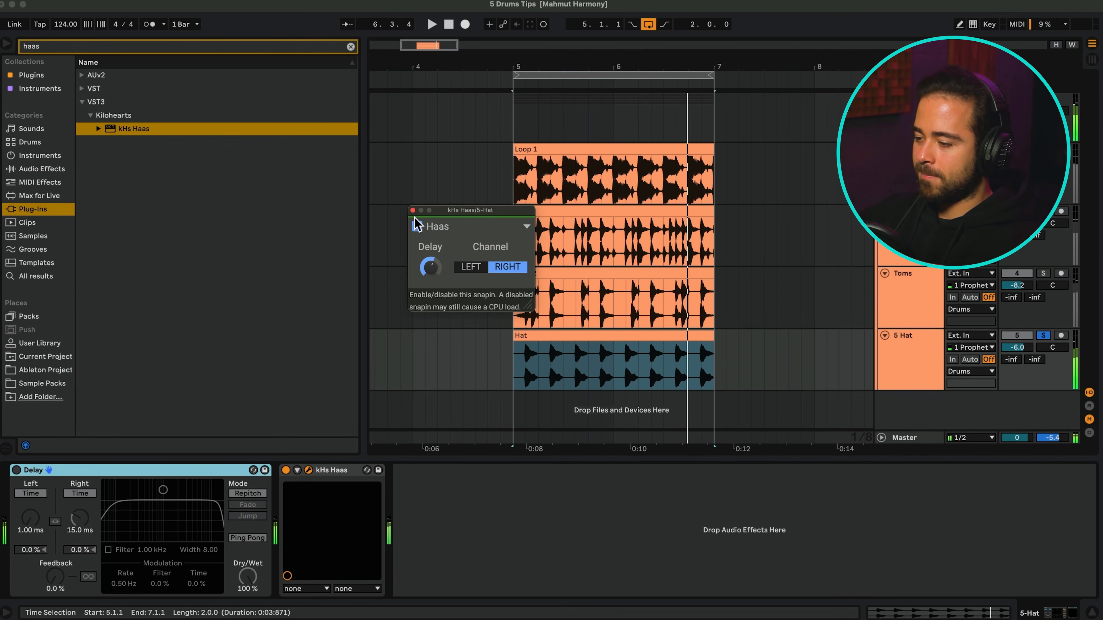
click(285, 471)
click(286, 471)
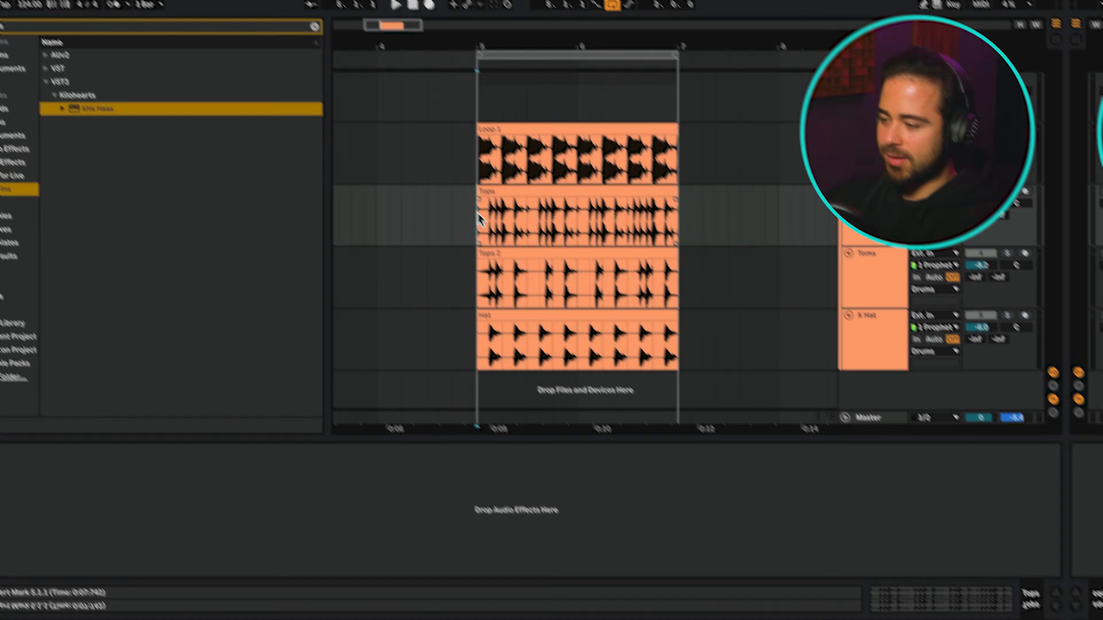
Step: Add kHs Haas to the Tops track during playback and delay its left channel by about 10.8 ms
key(space)
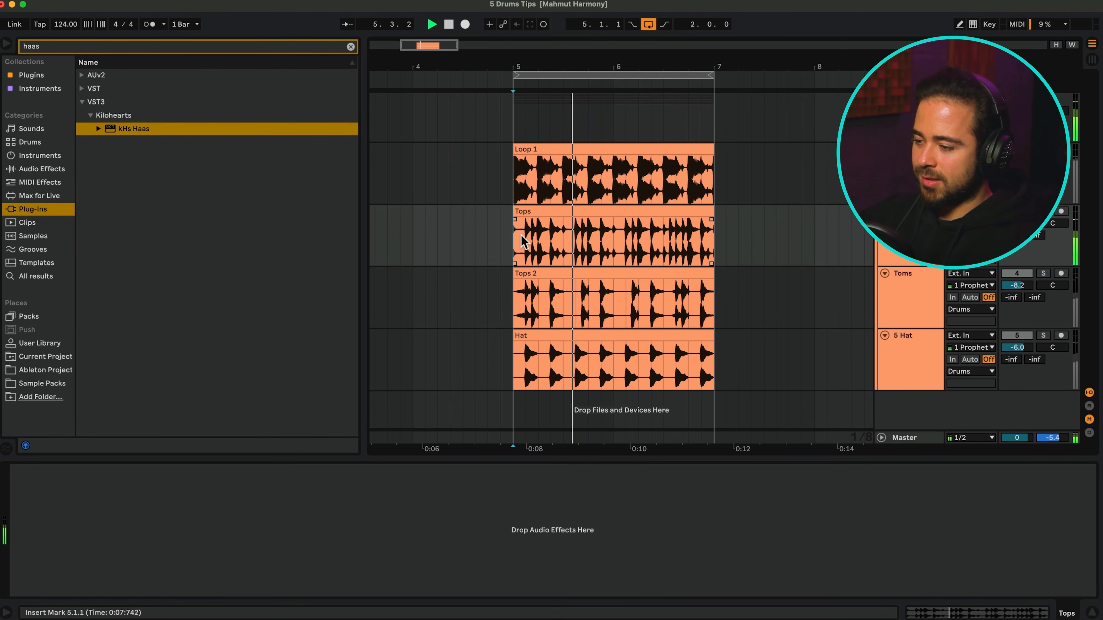
double_click(140, 130)
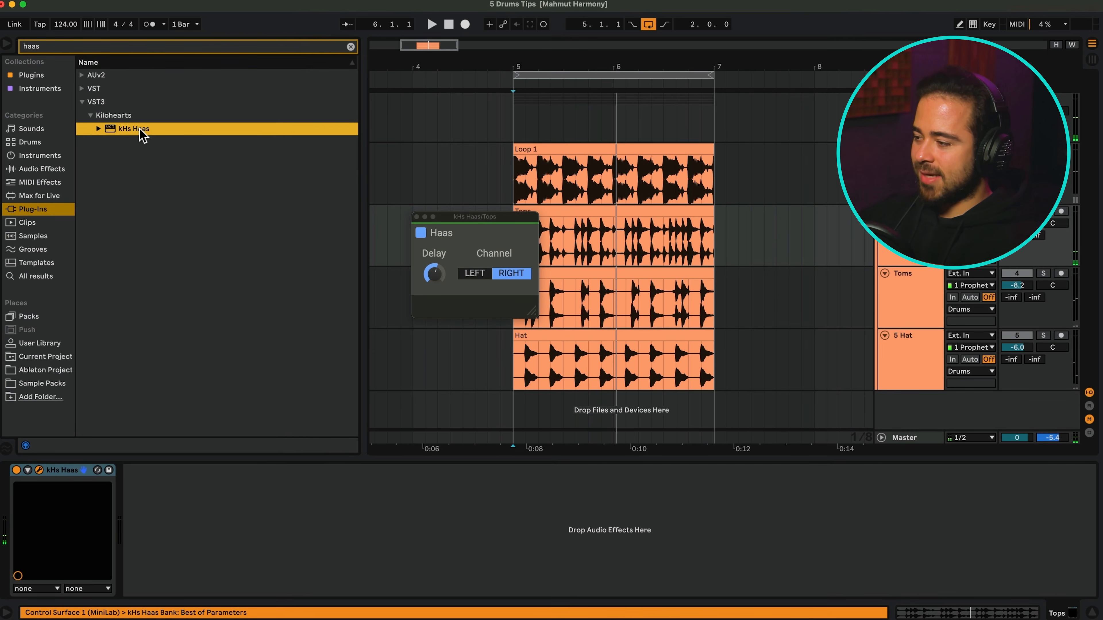
drag(464, 233, 343, 211)
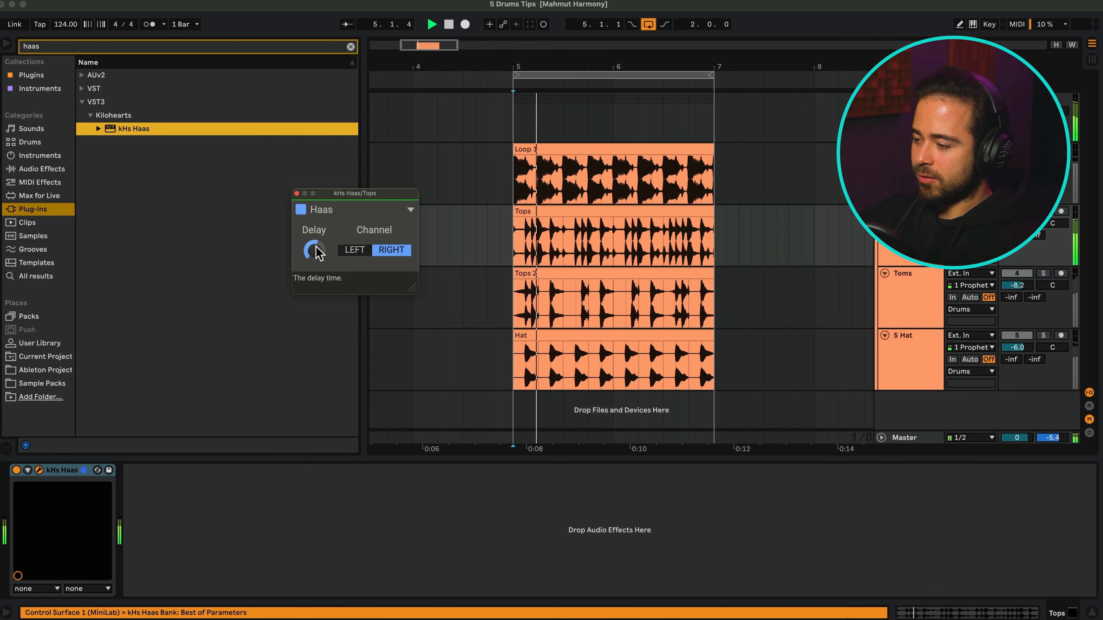
click(354, 250)
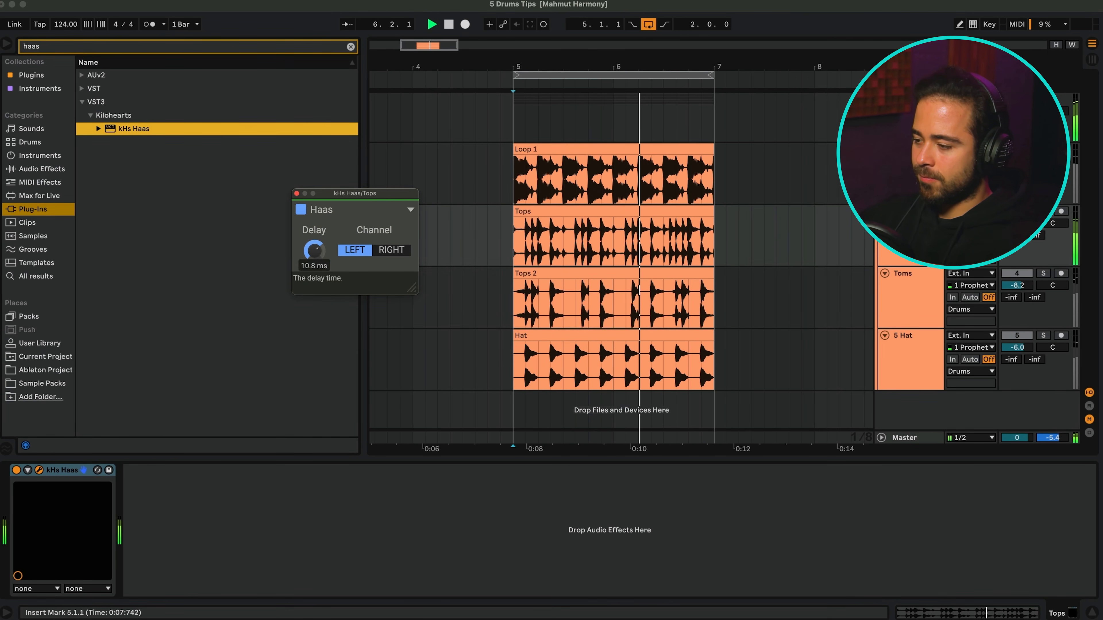
Step: Bypass and re-enable kHs Haas on the Tops track during playback to compare the sound
click(17, 471)
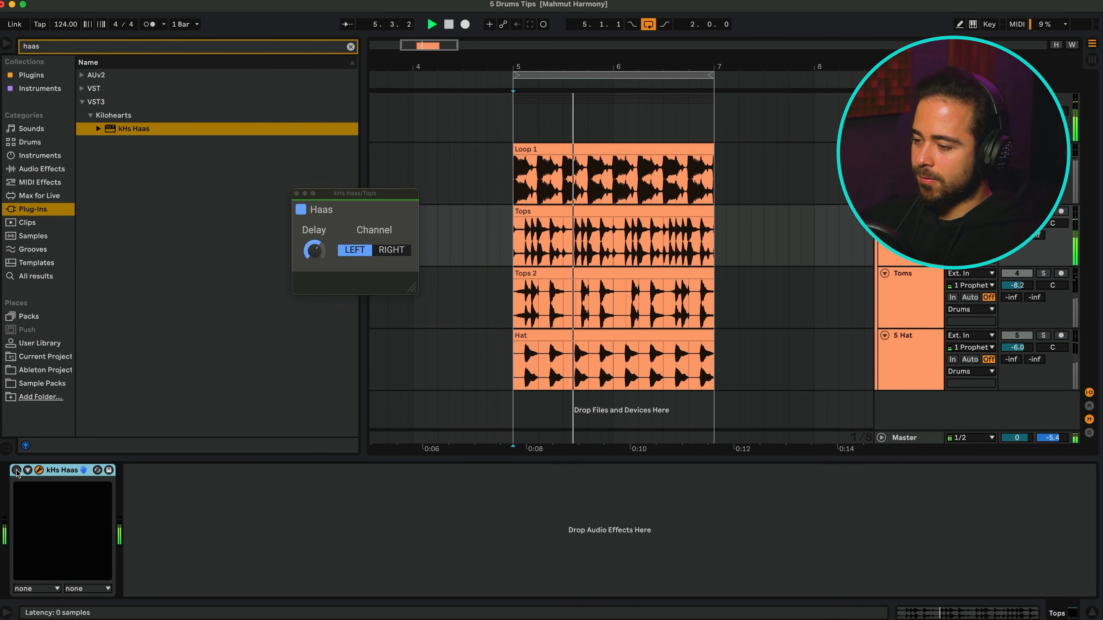
click(17, 471)
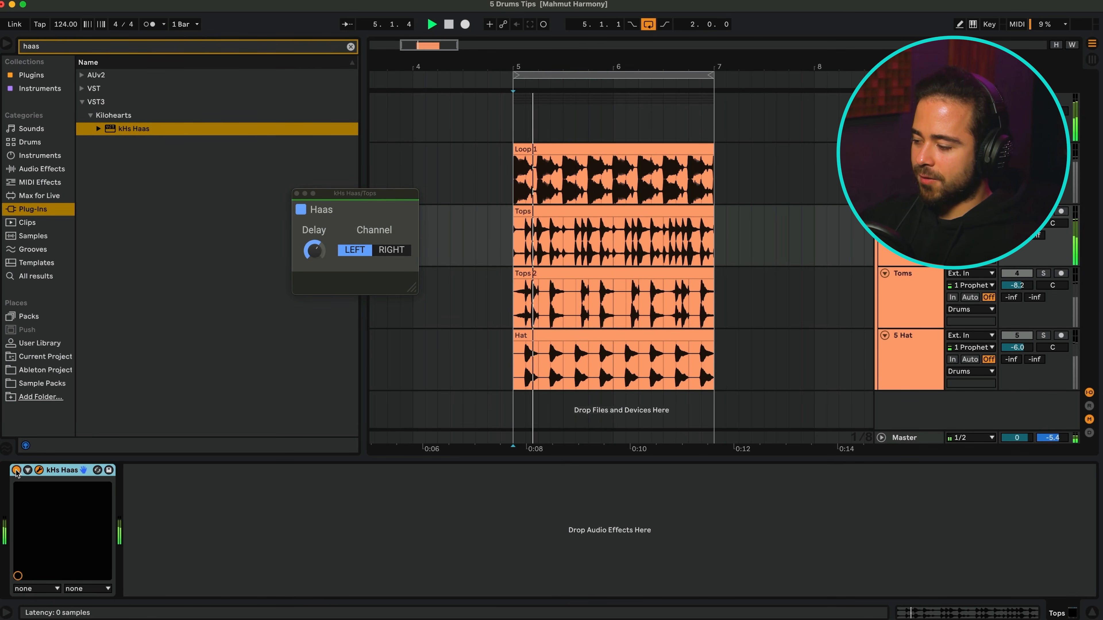
drag(387, 196, 390, 180)
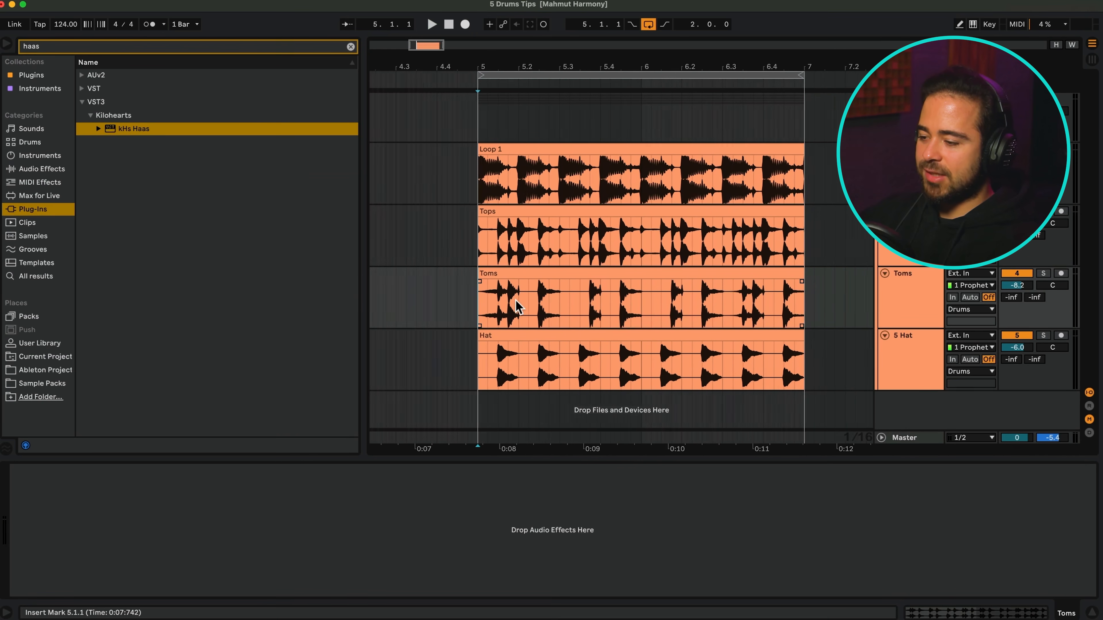
Step: Add kHs Haas to the soloed Toms track, adjust its delay time during playback, and set it to delay the left channel
scroll(513, 300, right, 1)
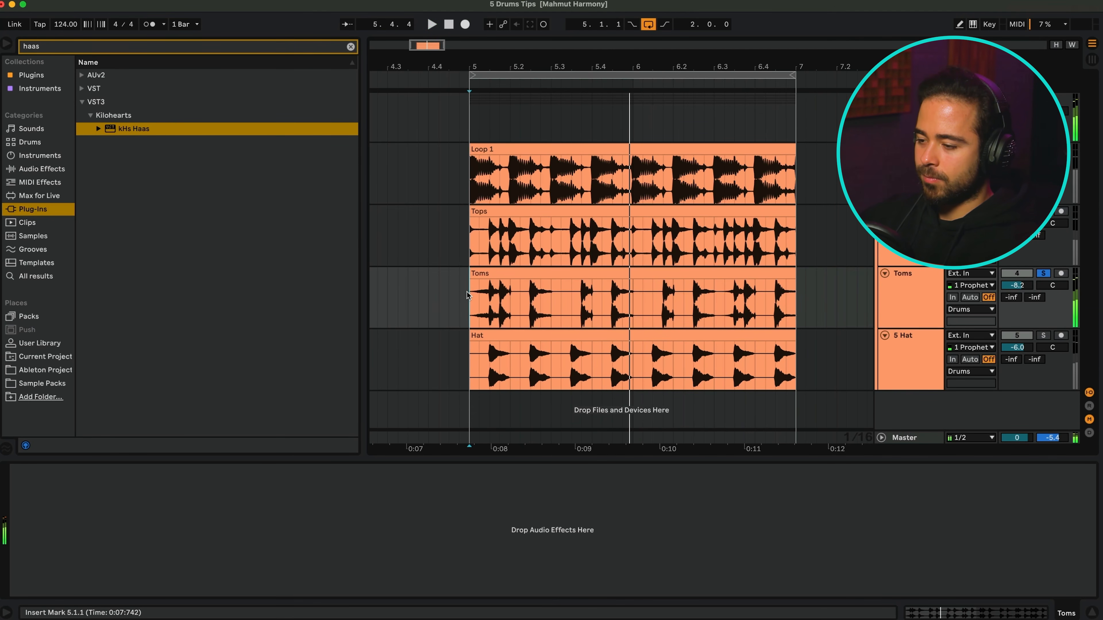
double_click(163, 130)
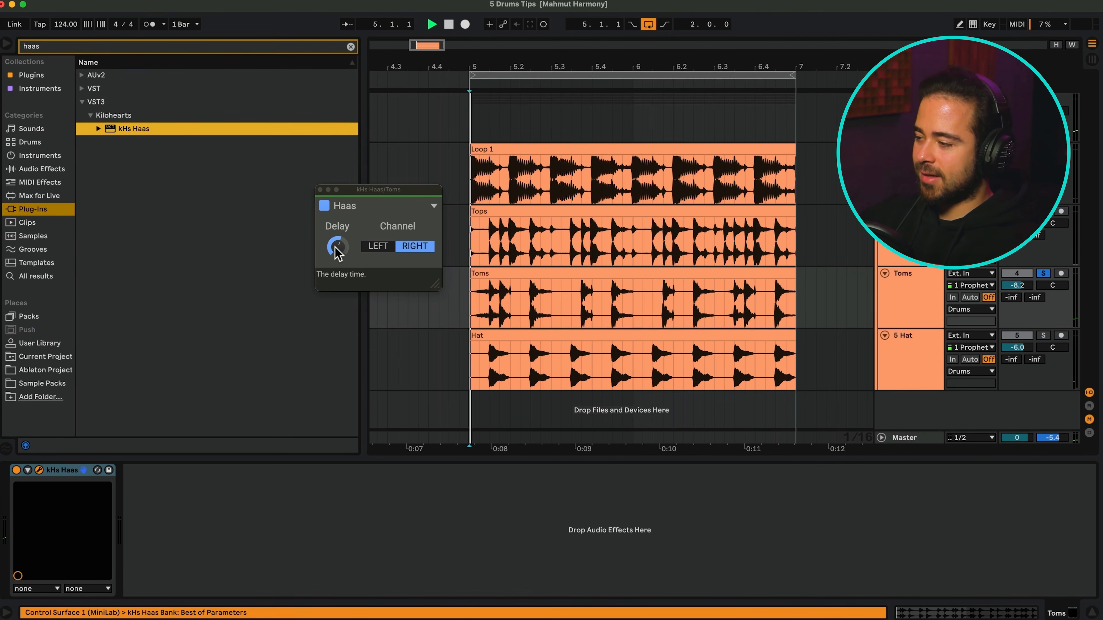
drag(335, 246, 335, 239)
click(377, 246)
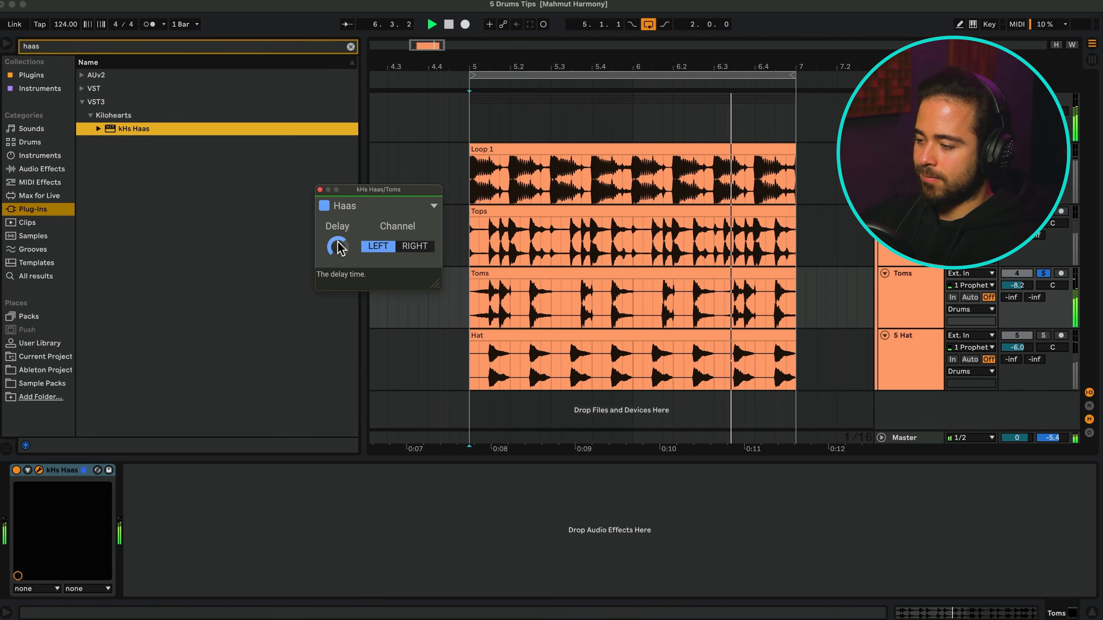
key(space)
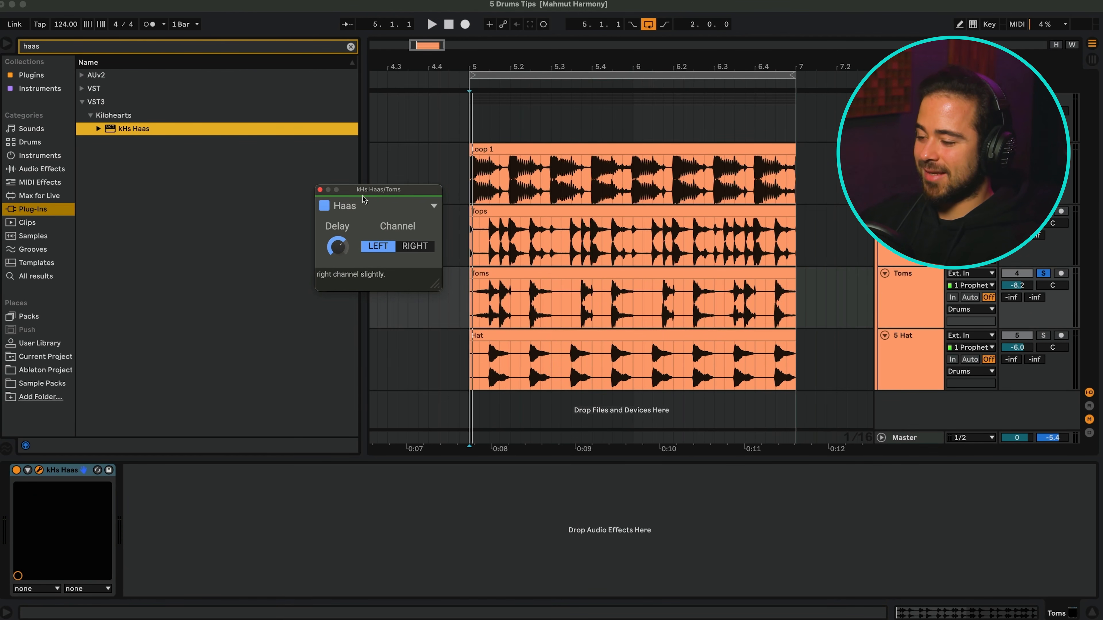
Step: Play the full drum loop with the Toms unsoloed, and close the Toms Haas window
key(space)
drag(373, 191, 357, 179)
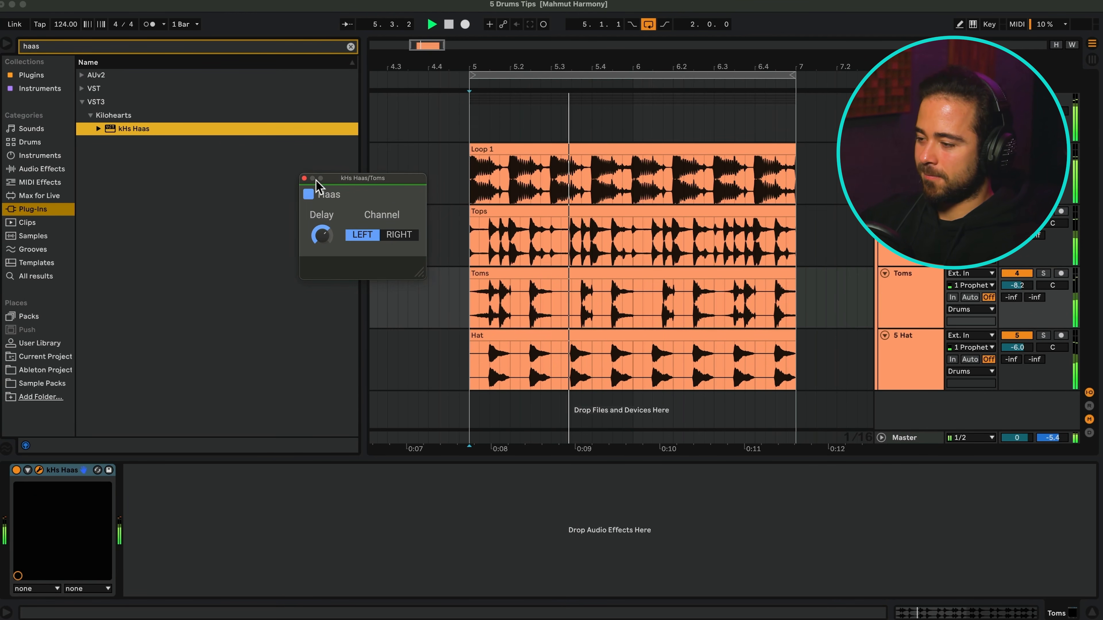
click(304, 178)
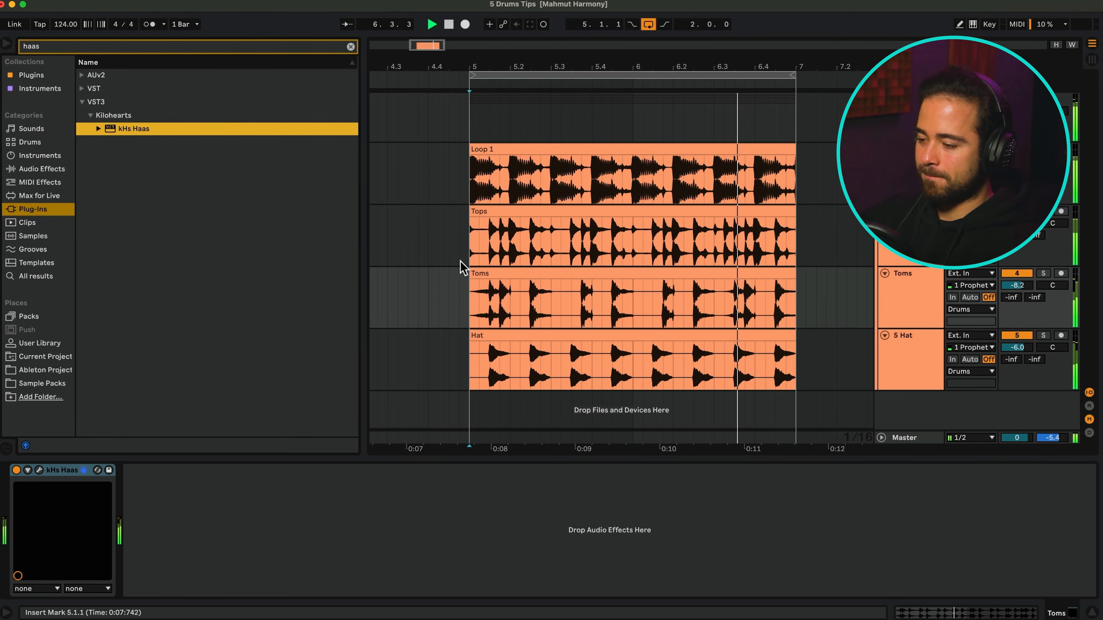
key(space)
Step: Toggle kHs Haas on the 5 Hat track, and place the insert marker in the Toms clip at 5.1.4
click(470, 306)
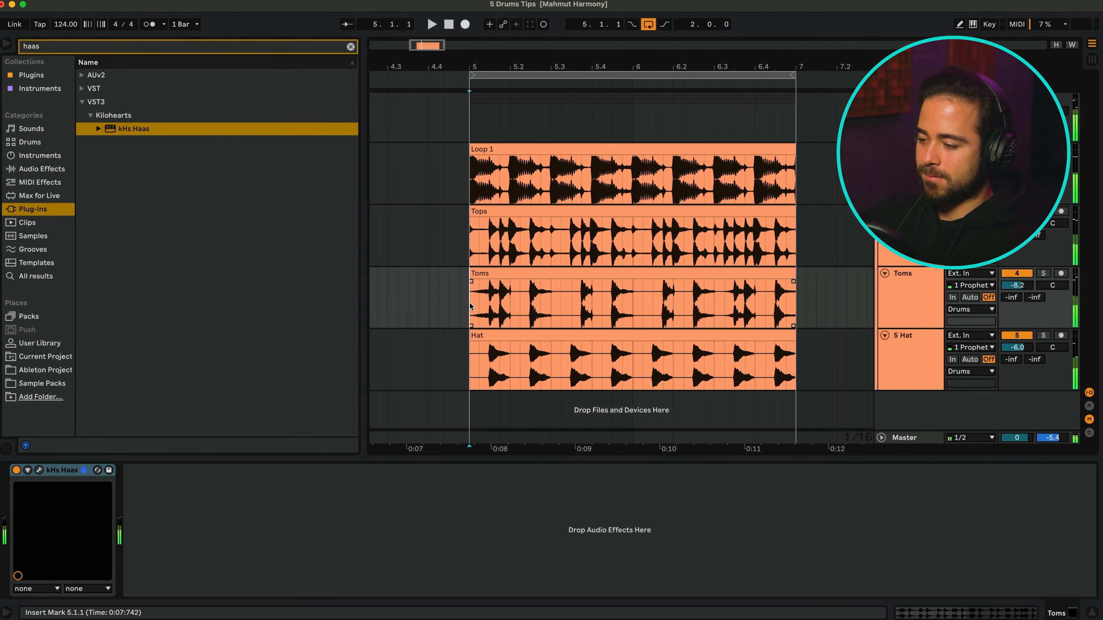
click(470, 374)
click(285, 470)
click(497, 292)
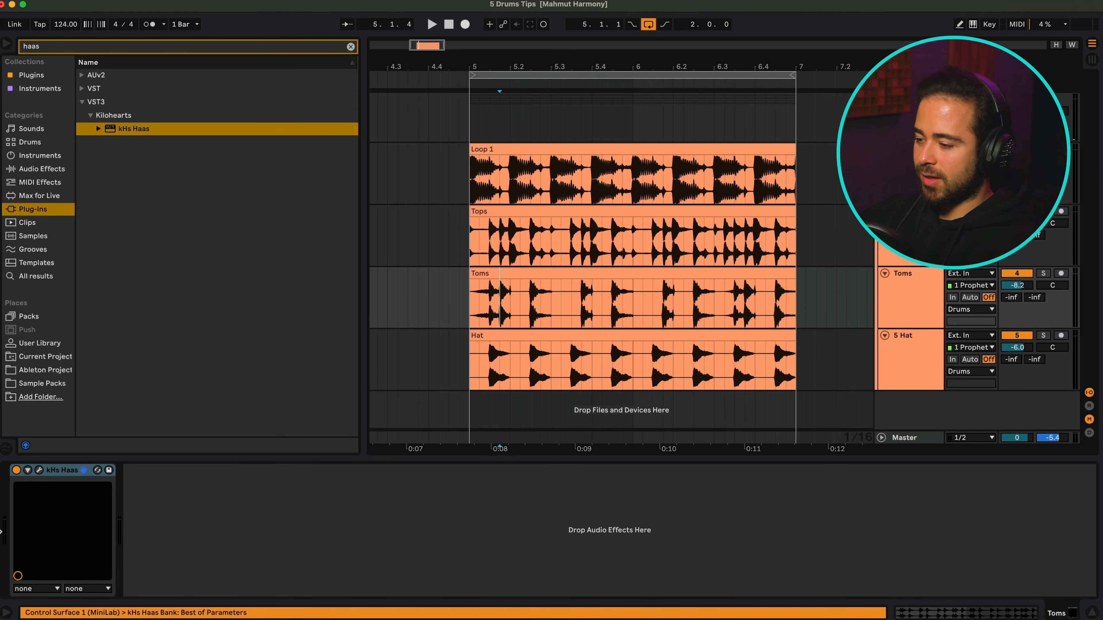
Step: Bypass and re-enable kHs Haas on the Toms track while playing the loop to compare the sound
key(space)
click(16, 469)
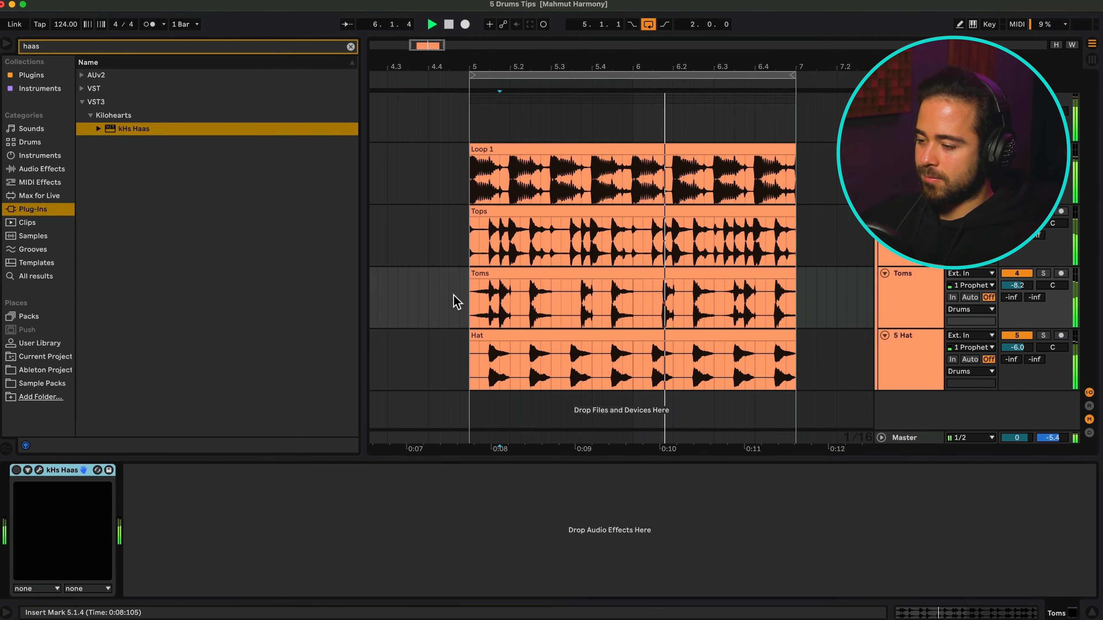
click(471, 306)
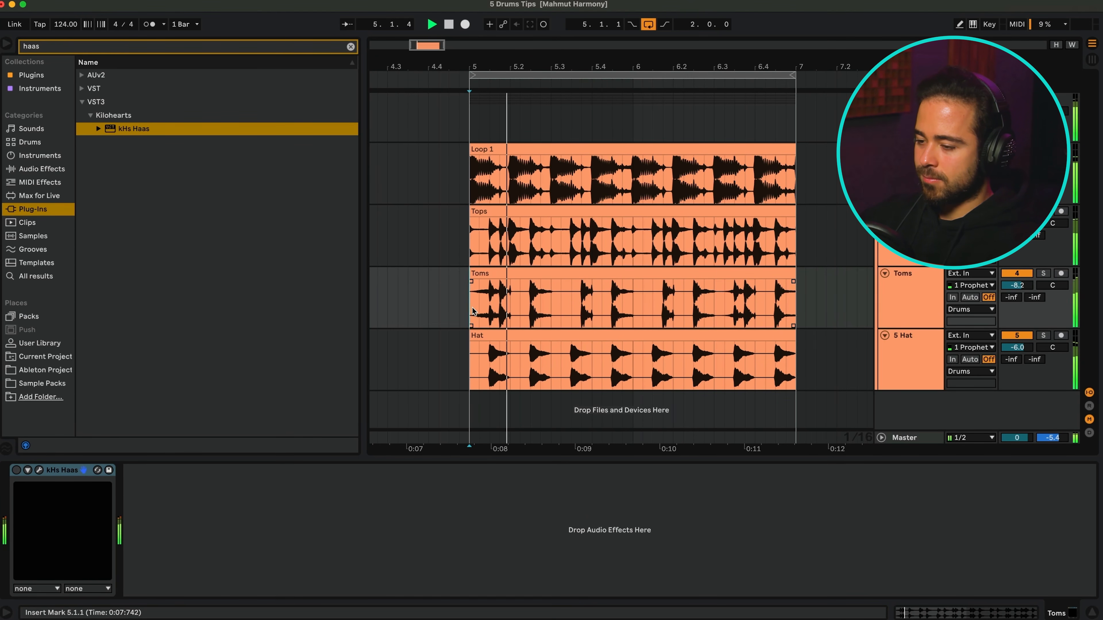
click(16, 470)
Step: Select the Hat clip and unfold the 6 Hat 2 track in the arrangement
click(498, 377)
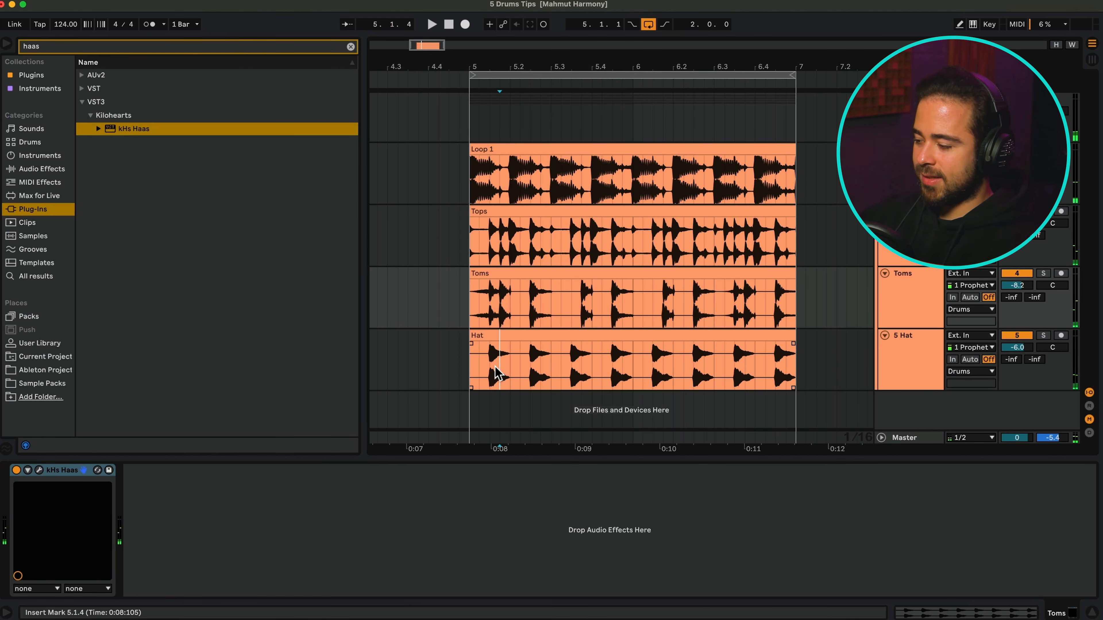
click(286, 470)
click(468, 369)
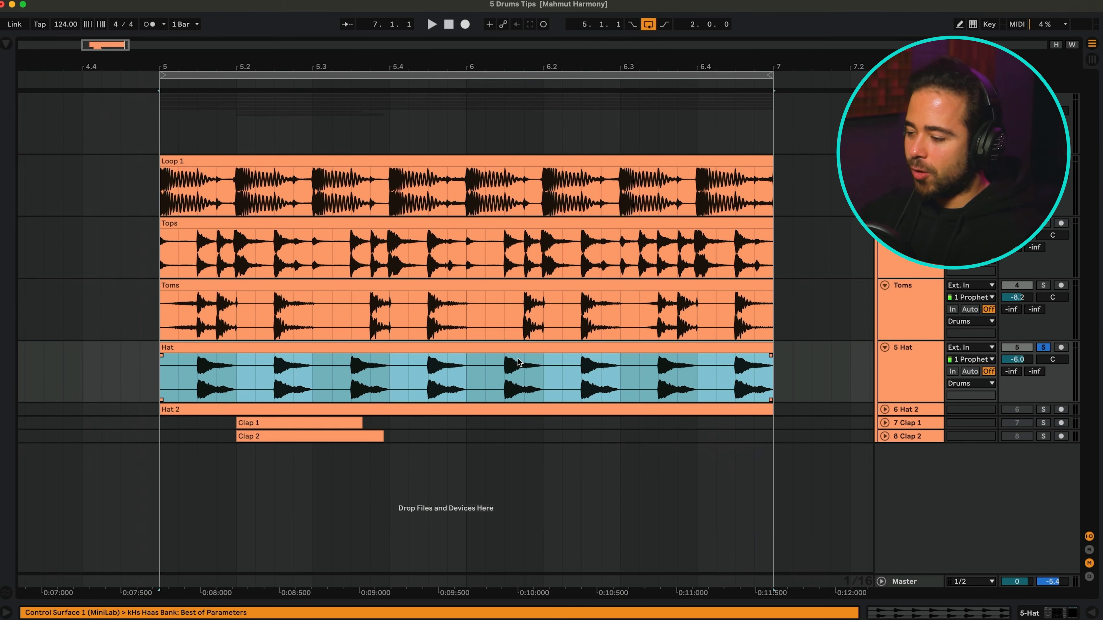
click(915, 383)
click(904, 410)
click(886, 409)
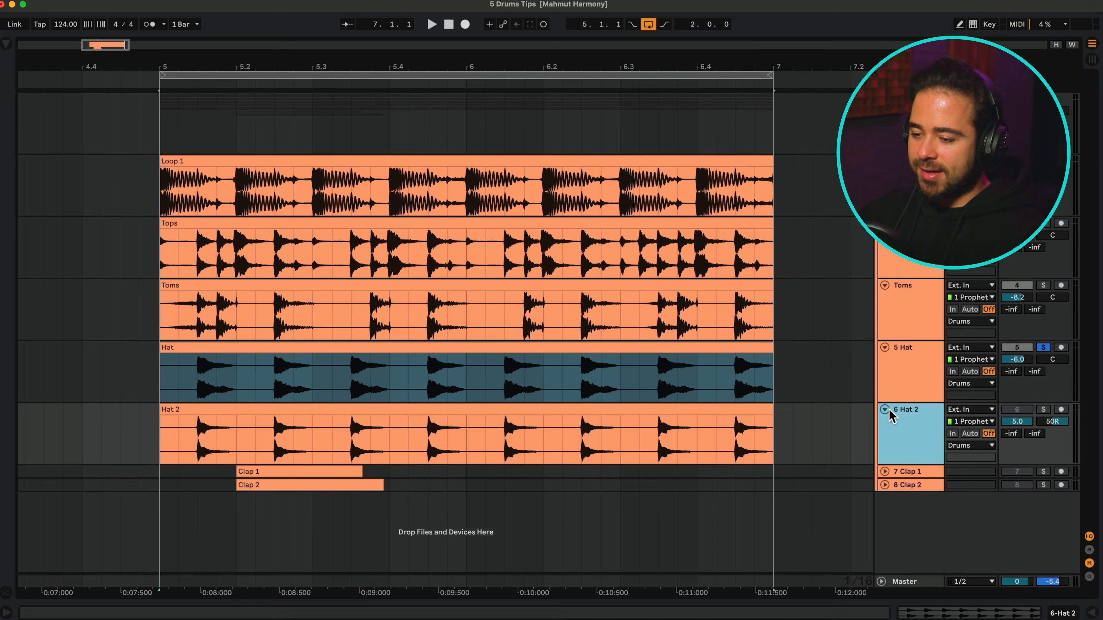
Step: Play the 6 Hat 2 track soloed from 5.1.1, with its volume at 0 dB and its pan centred
click(194, 443)
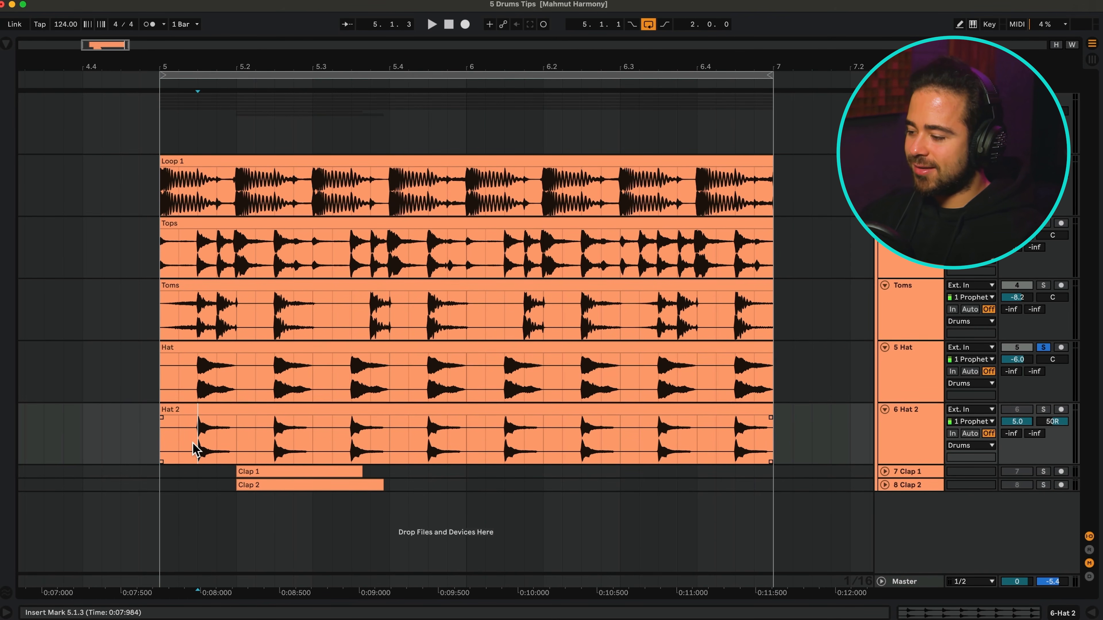
click(174, 450)
key(space)
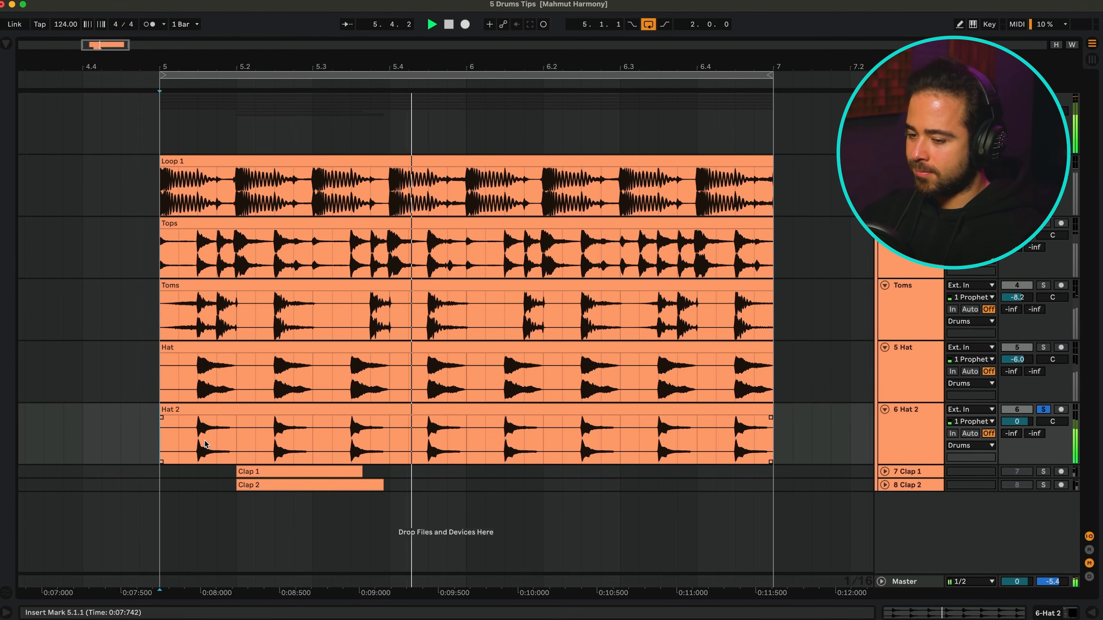
key(space)
Step: Audition the Hat and Hat 2 clips from 5.1.3 to compare the two hat sounds
click(191, 380)
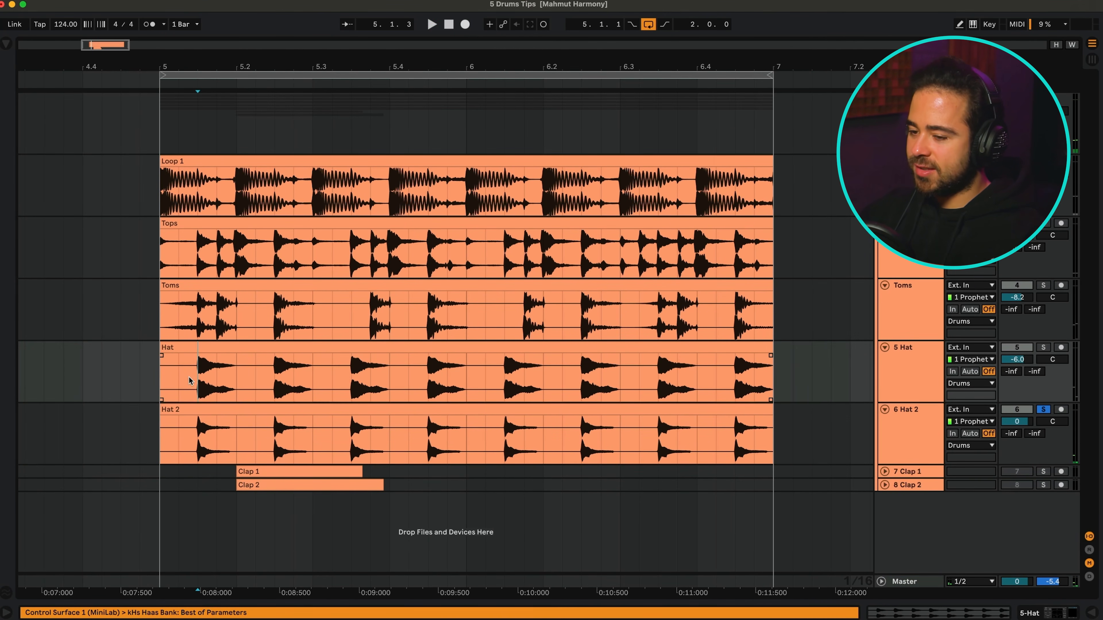
key(space)
key(space)
click(192, 433)
key(space)
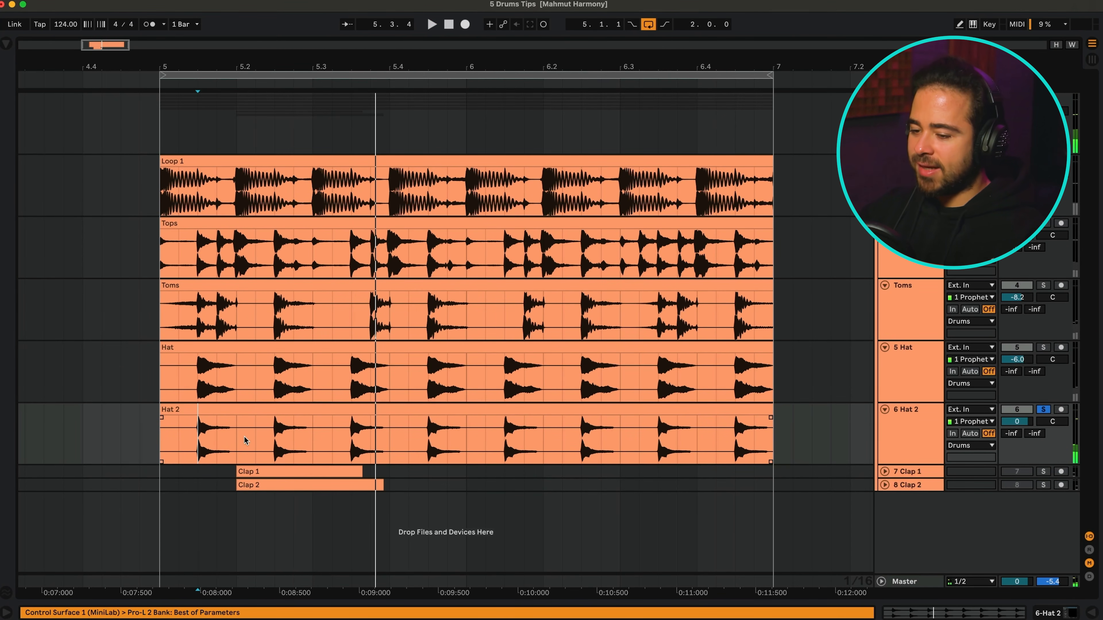
Step: Pan the 5 Hat track to 50L and 6 Hat 2 to 50R, and play both soloed together
click(891, 382)
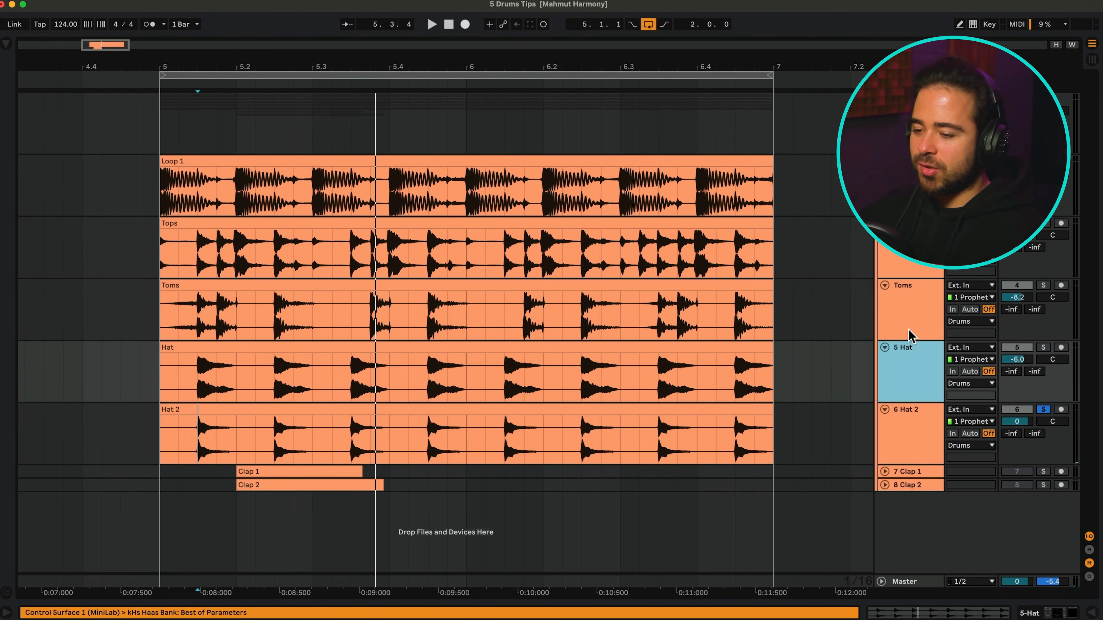
click(1052, 360)
drag(1052, 360, 1052, 360)
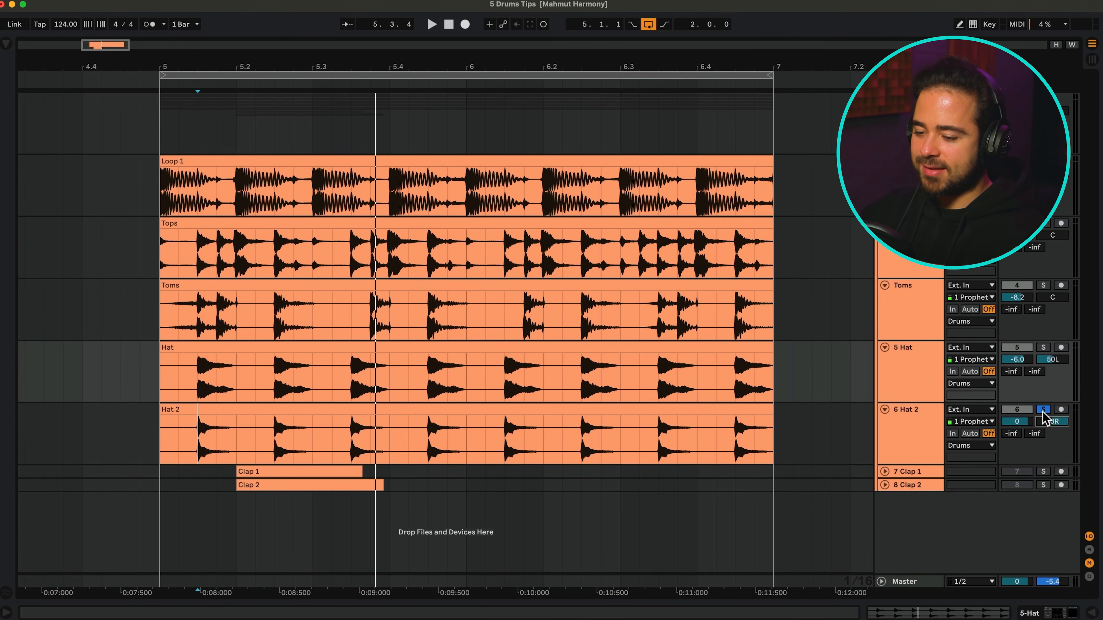
super+click(1043, 348)
click(911, 374)
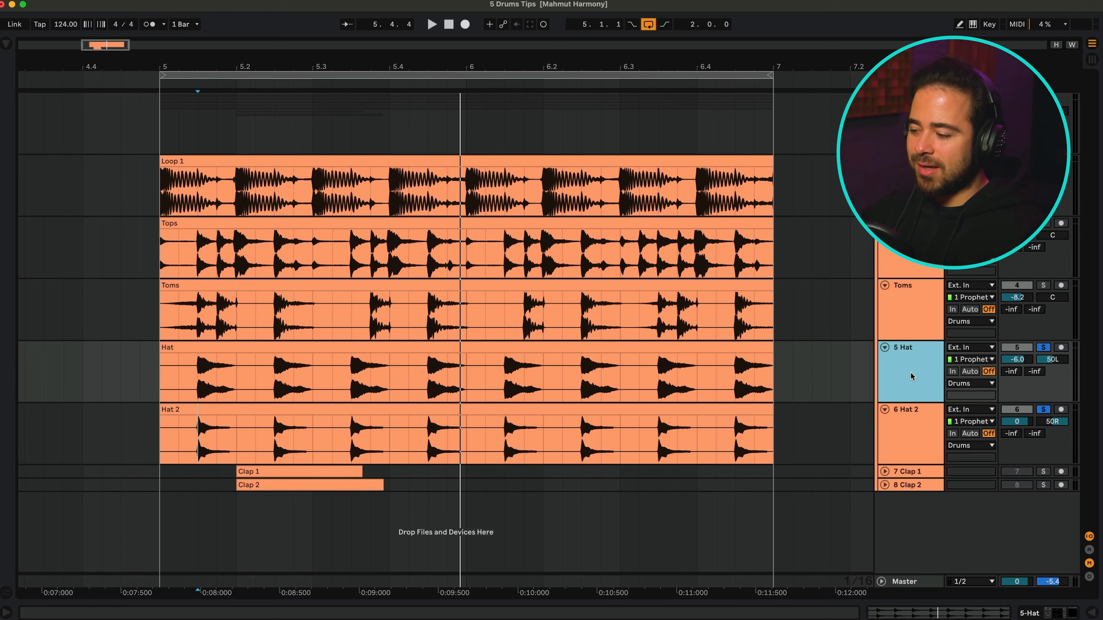
key(space)
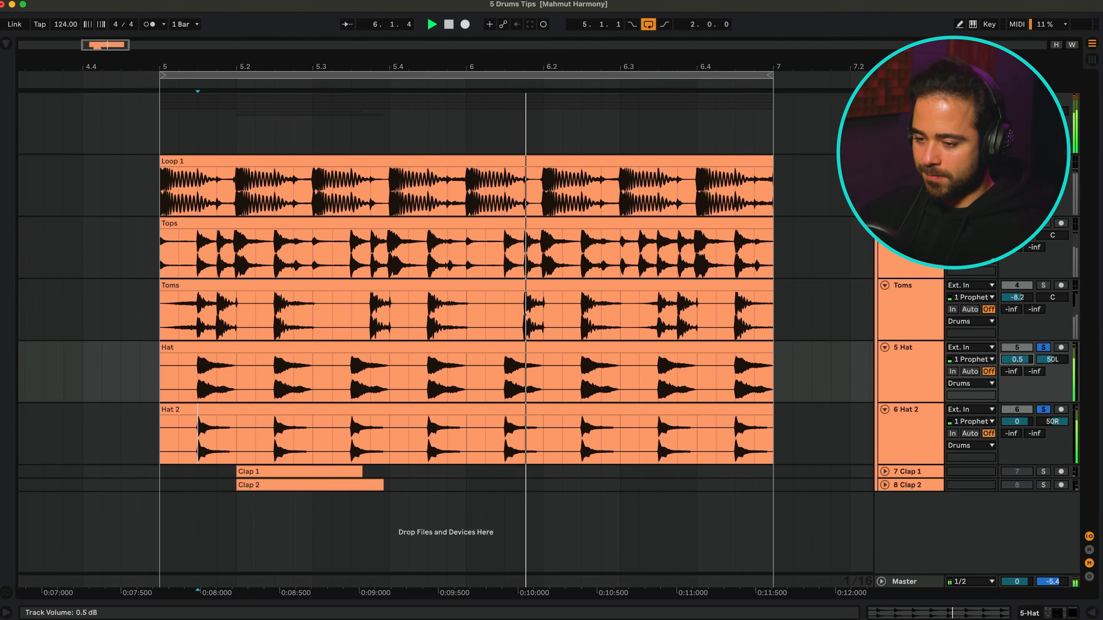
Step: Balance the two soloed hats by ear, then lower 5 Hat to -4.1 dB and 6 Hat 2 to -4.3 dB
drag(1018, 360, 1018, 360)
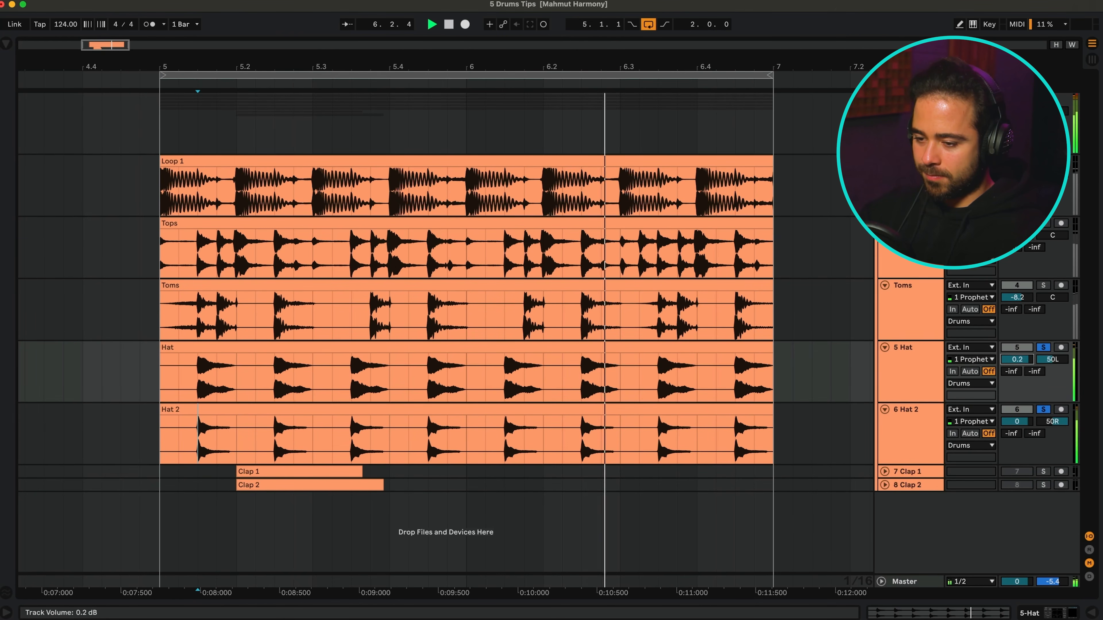
click(904, 374)
shift+click(905, 430)
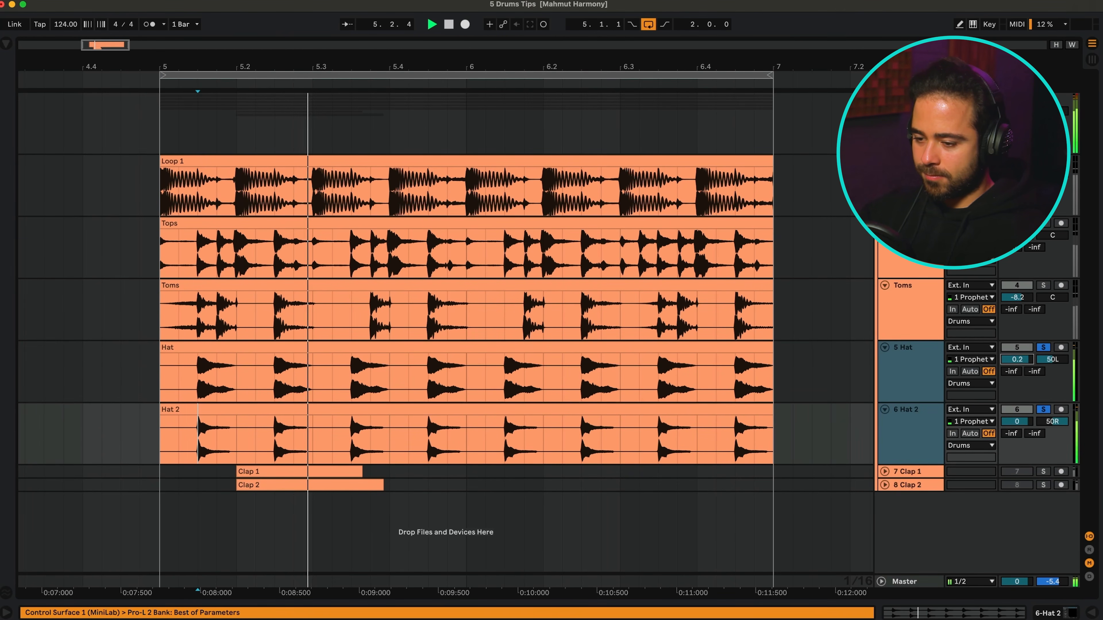
click(916, 368)
click(916, 436)
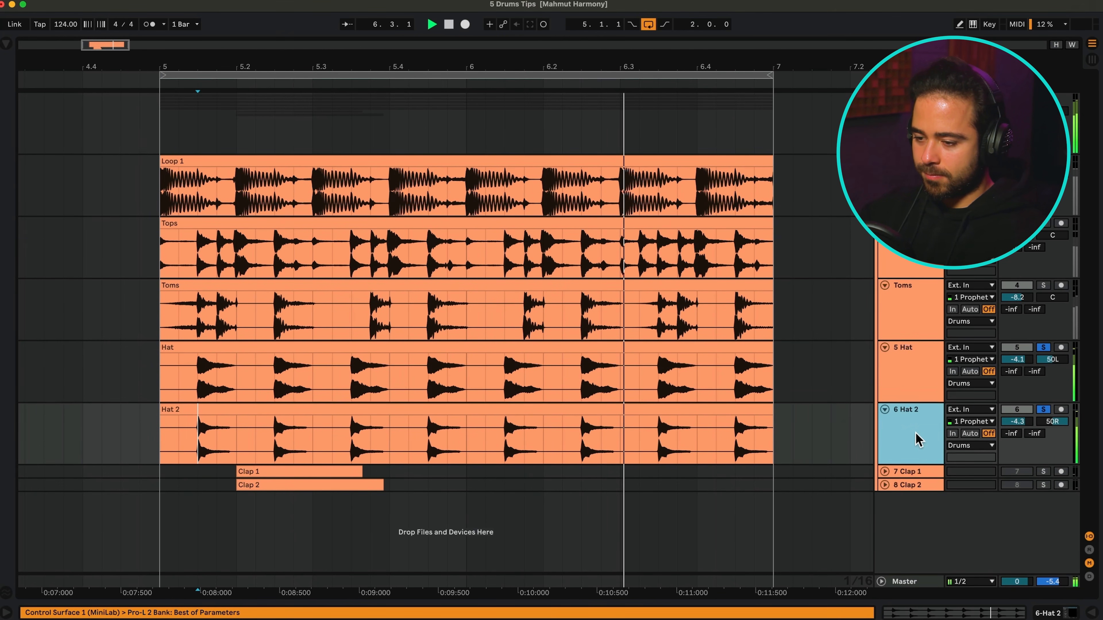
Step: Play the full loop unsoloed and lower 5 Hat to -7.2 dB and 6 Hat 2 to -7.4 dB
click(915, 375)
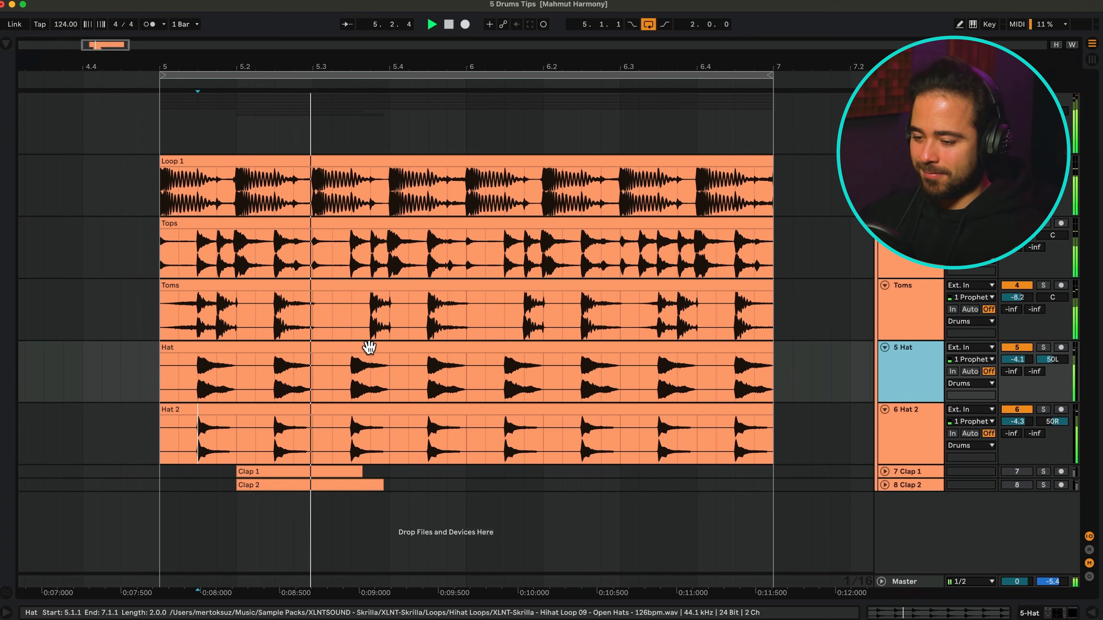
click(908, 436)
drag(1017, 360, 1018, 355)
click(914, 351)
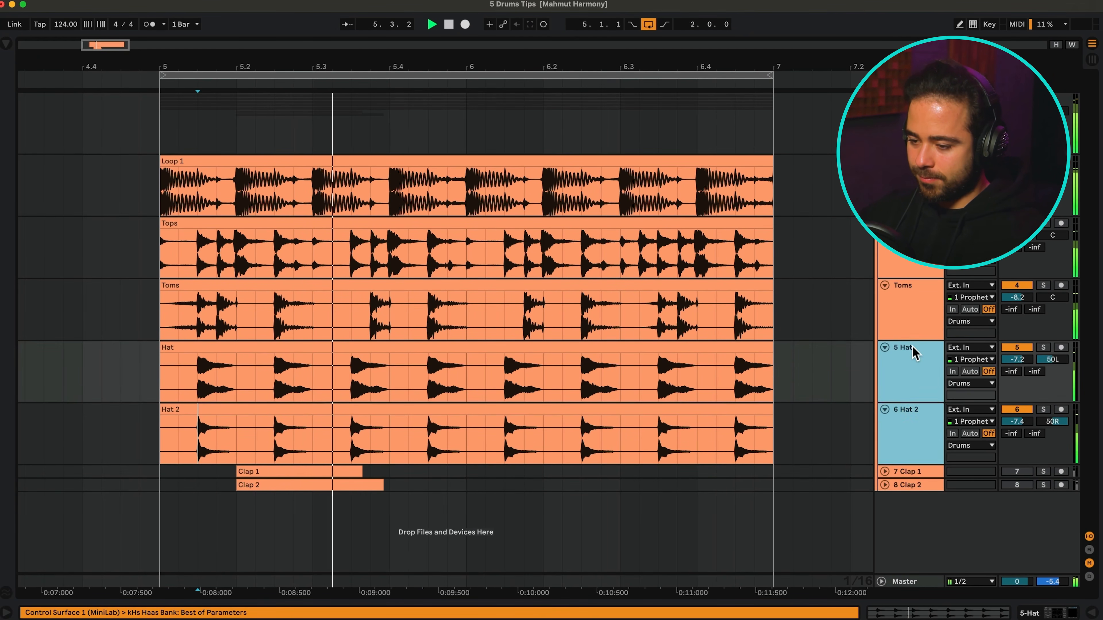
key(Up)
Step: Duplicate the 5 Hat track and reset the original's pan to centre
click(915, 360)
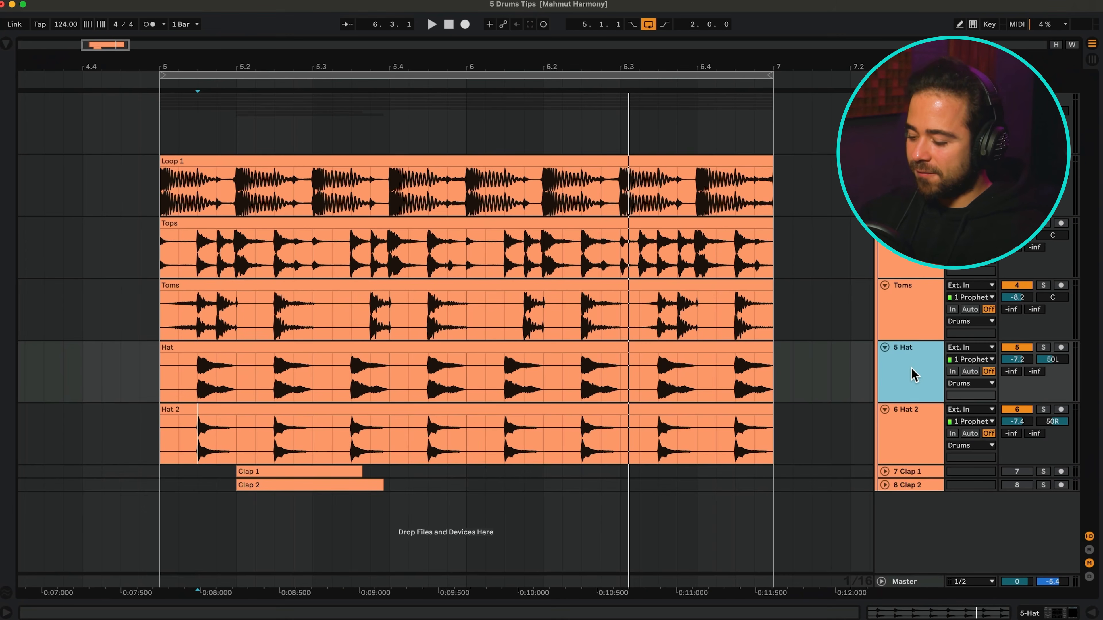
key(super+d)
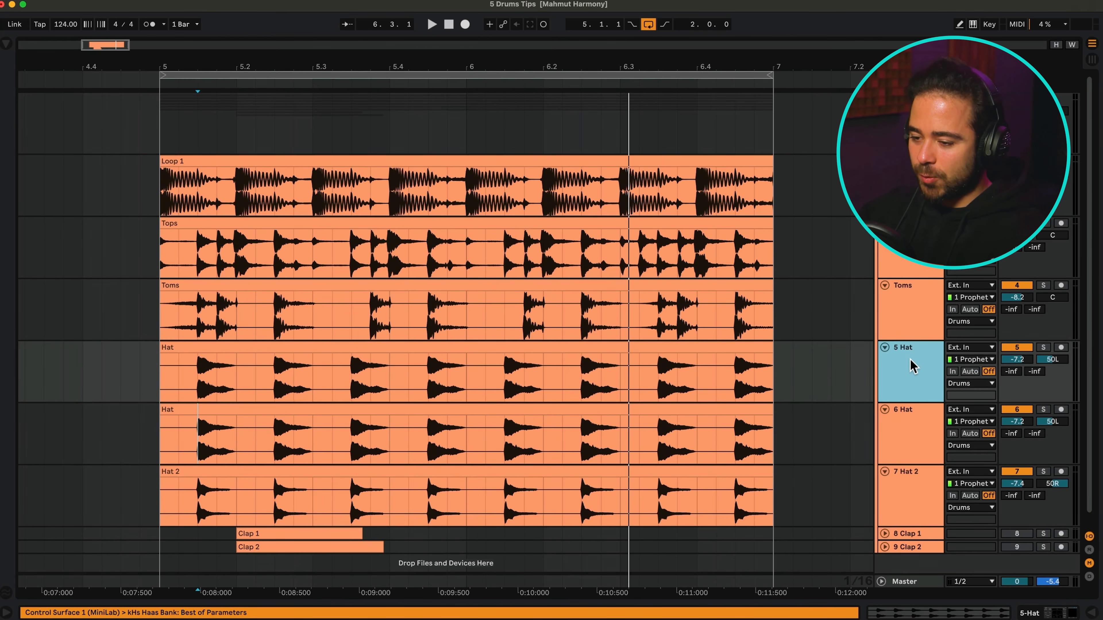
drag(1051, 360, 1051, 348)
Step: Deactivate the panned 6 Hat and 7 Hat 2 tracks and play the loop from 5.1.1 with the centred 5 Hat at -3.9 dB
click(939, 415)
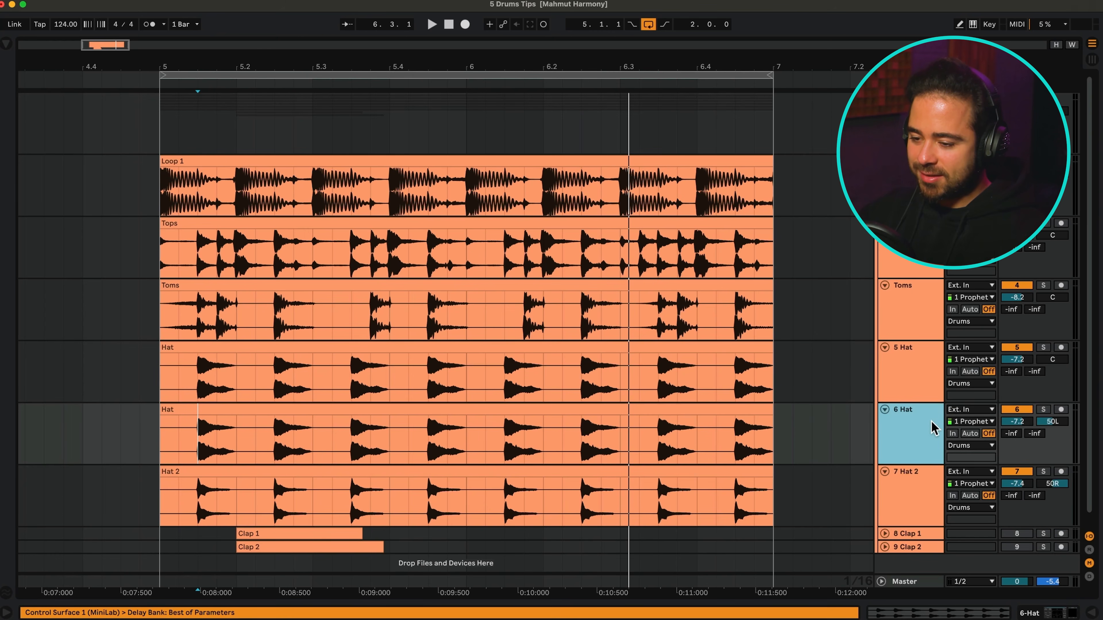
shift+click(917, 478)
click(1012, 472)
click(934, 391)
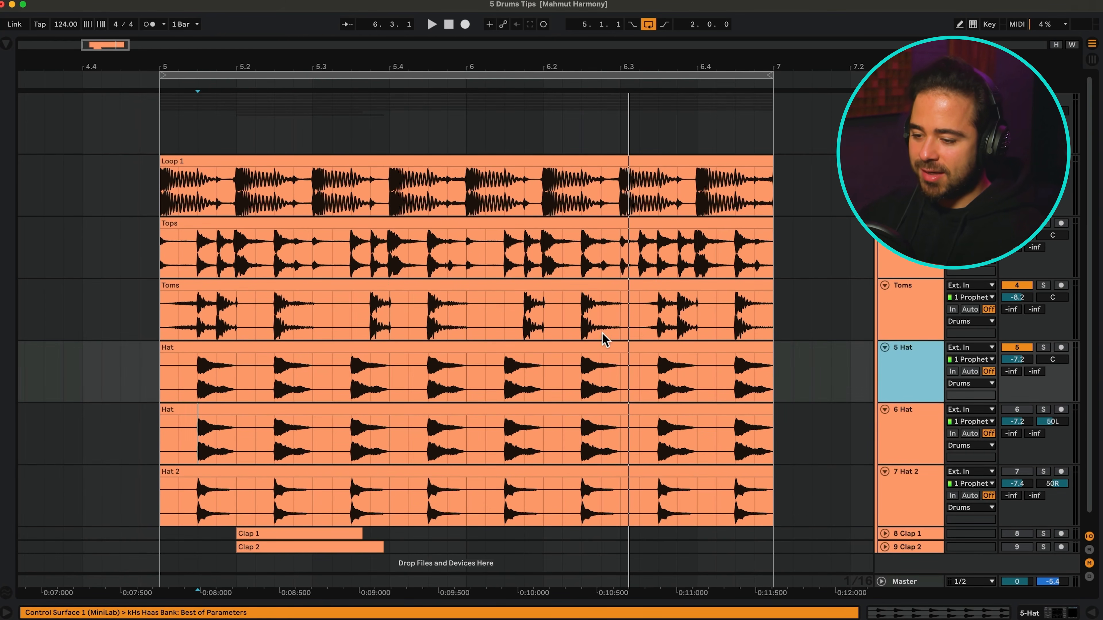
click(161, 374)
key(space)
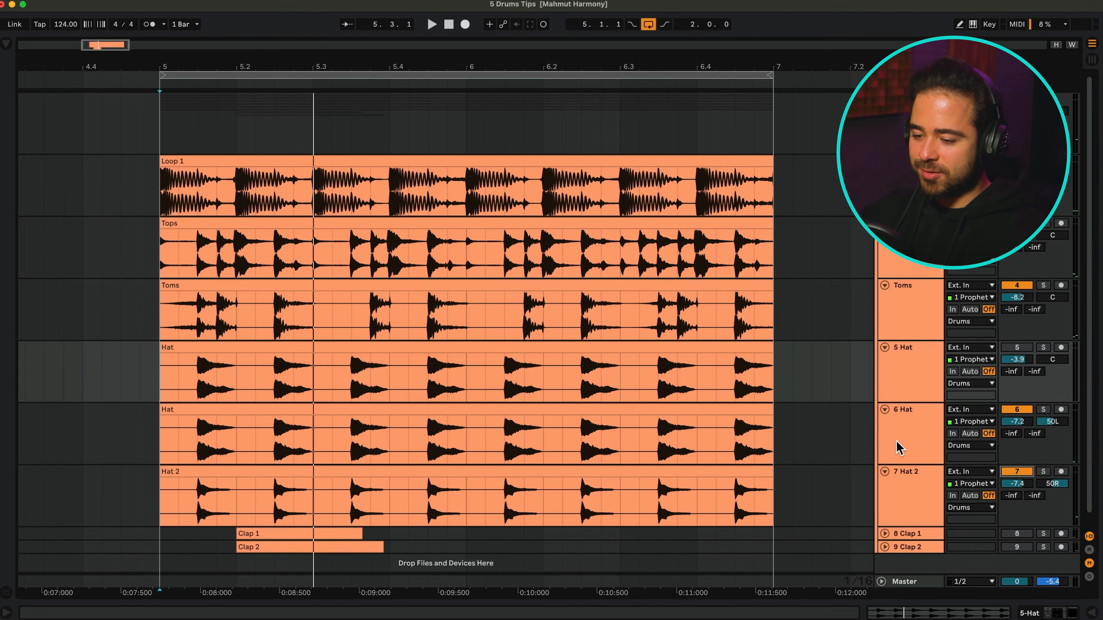
Step: Play the loop with only the panned hats active, raising 6 Hat to -5.6 dB and 7 Hat 2 to -5.8 dB
key(space)
click(909, 450)
shift+click(908, 489)
click(1018, 422)
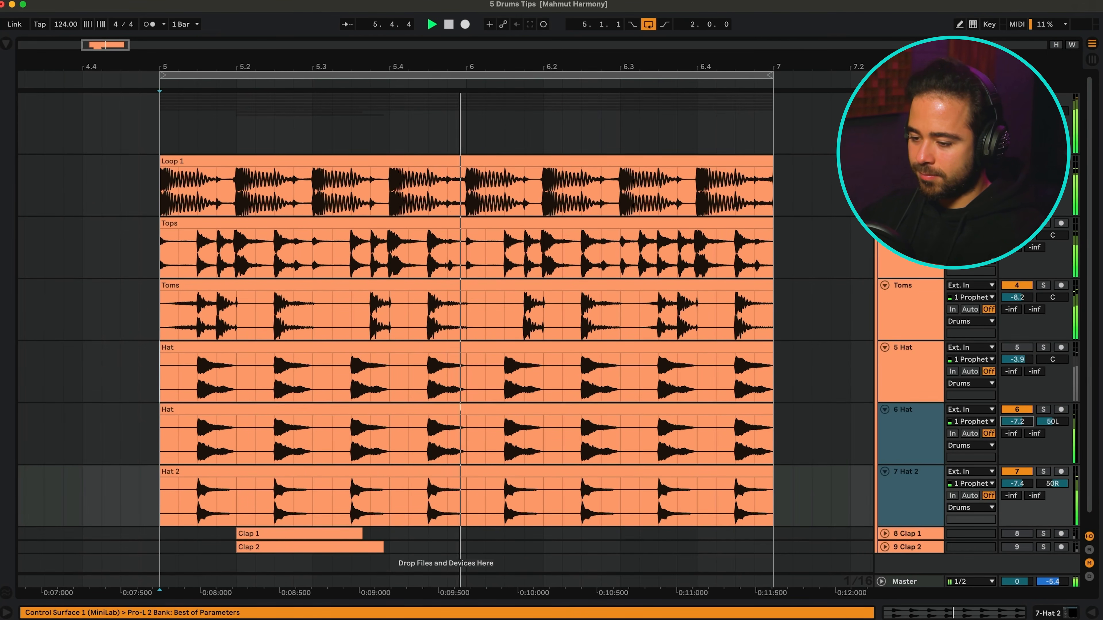
key(Up)
click(926, 432)
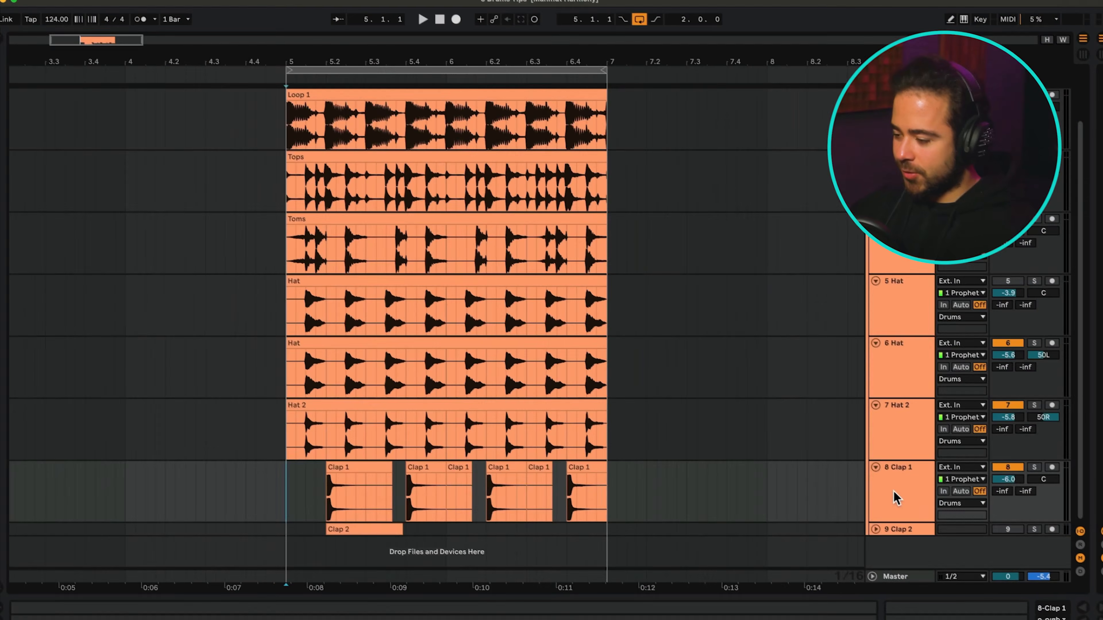
Step: Play the loop with Clap 1 from 5.1.1, and repeat the Clap 2 clip across the loop in the Clap 1 rhythm
click(322, 489)
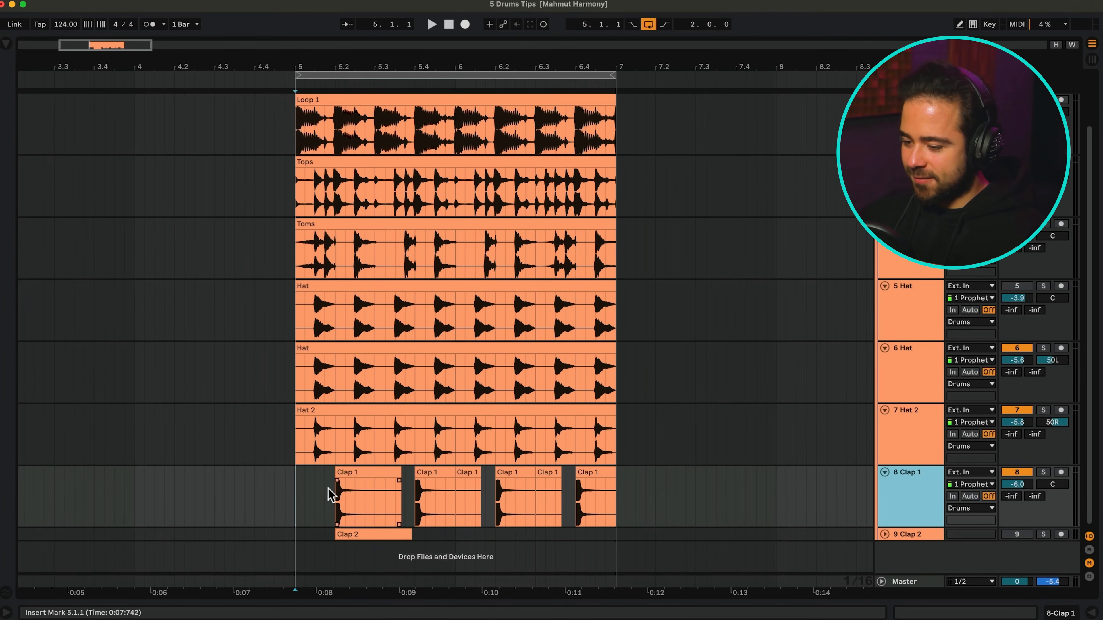
scroll(328, 485, left, 1)
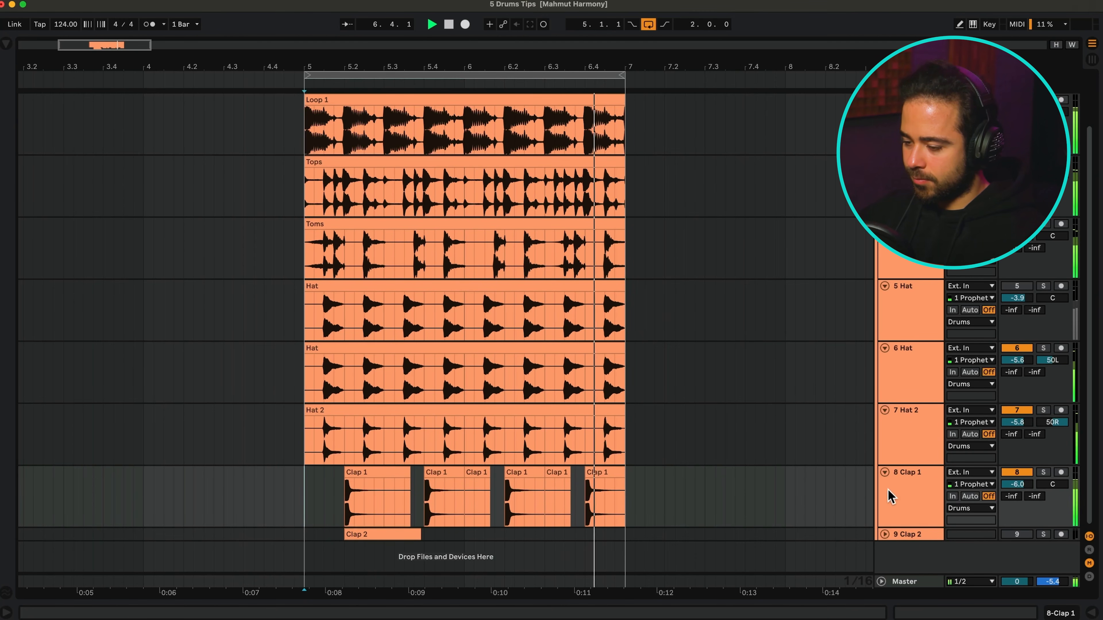
click(911, 501)
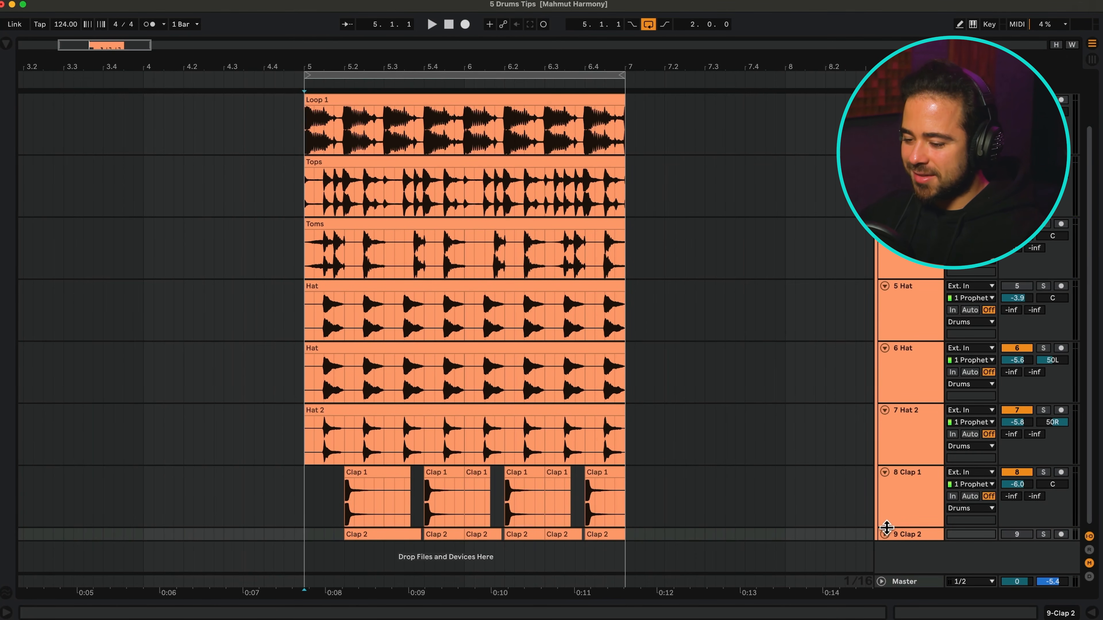
Step: Unfold the 9 Clap 2 track and audition Clap 2 and Clap 1 soloed in turn
click(884, 534)
click(914, 501)
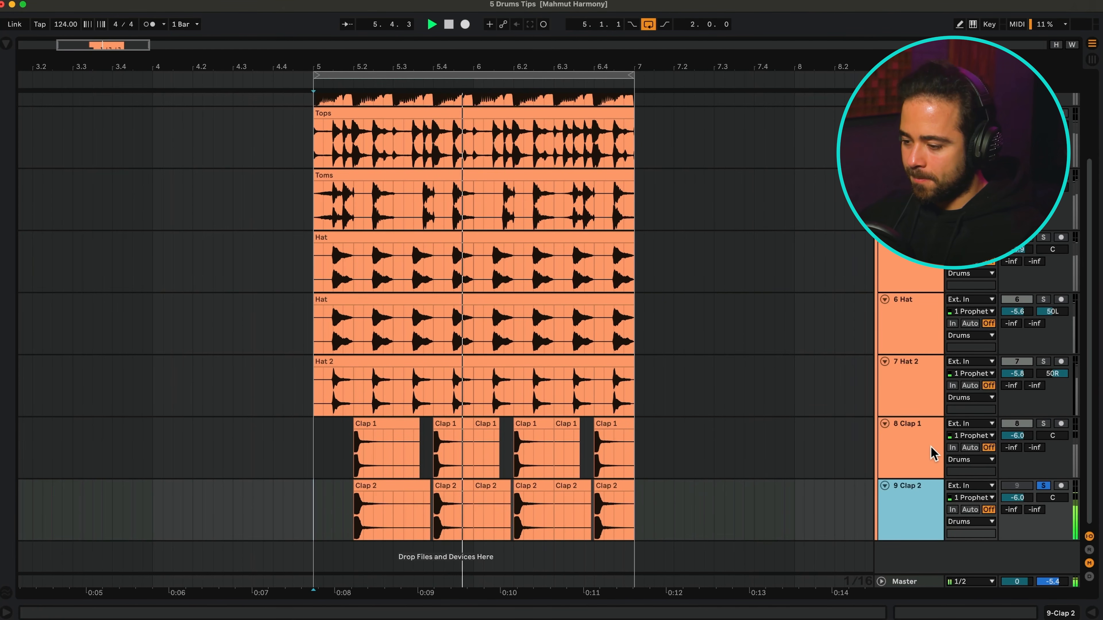
click(921, 454)
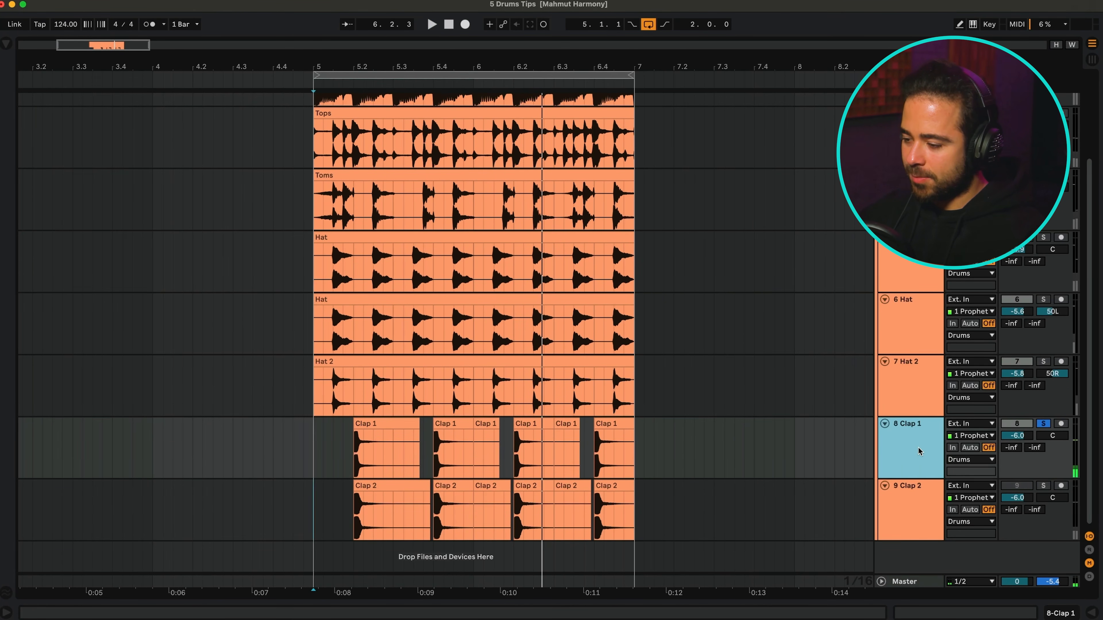